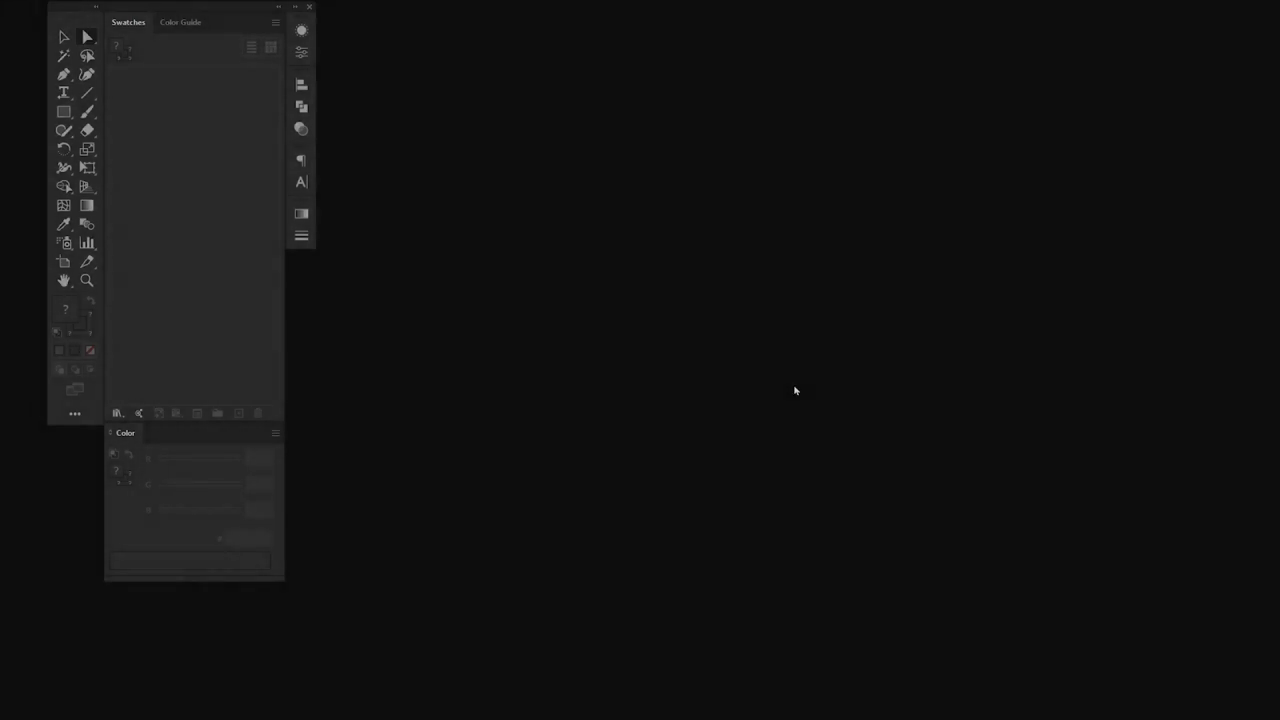
# Name the new document 'Summer SB 2021', keep it at 1000 × 1000 px, and create it.
pyautogui.hotkey('ctrl', 'n')
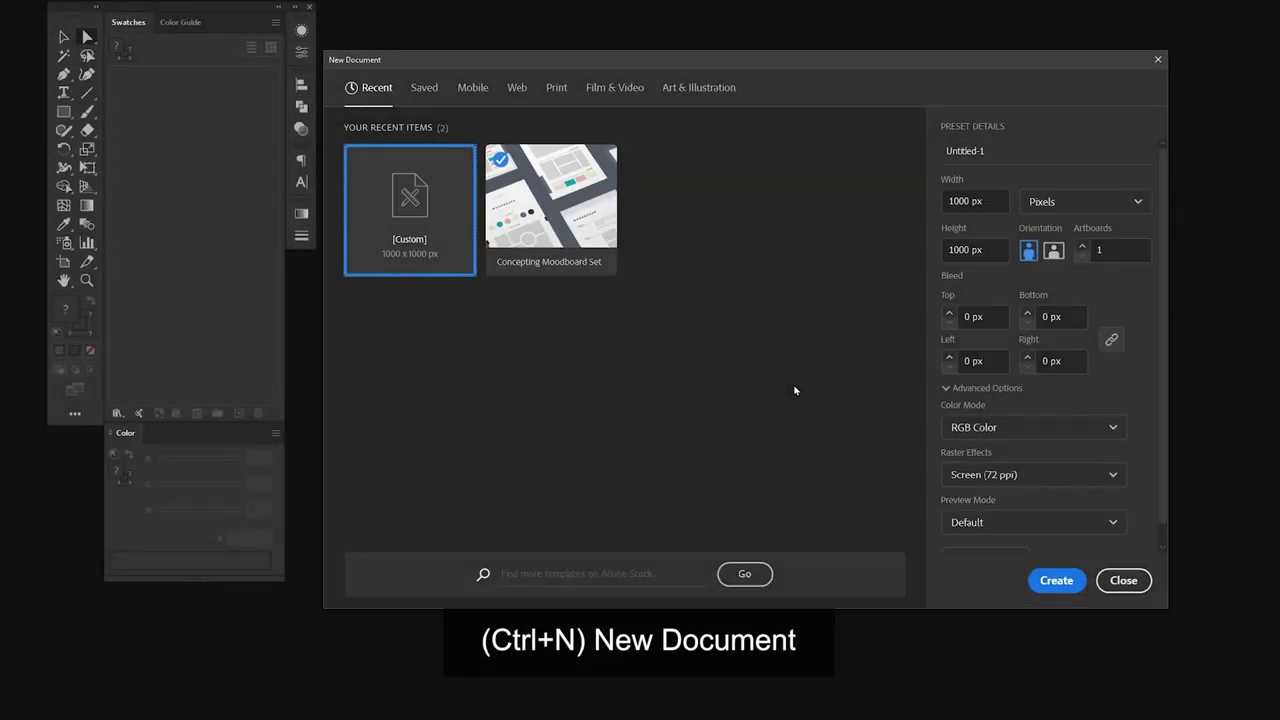
pyautogui.click(990, 146)
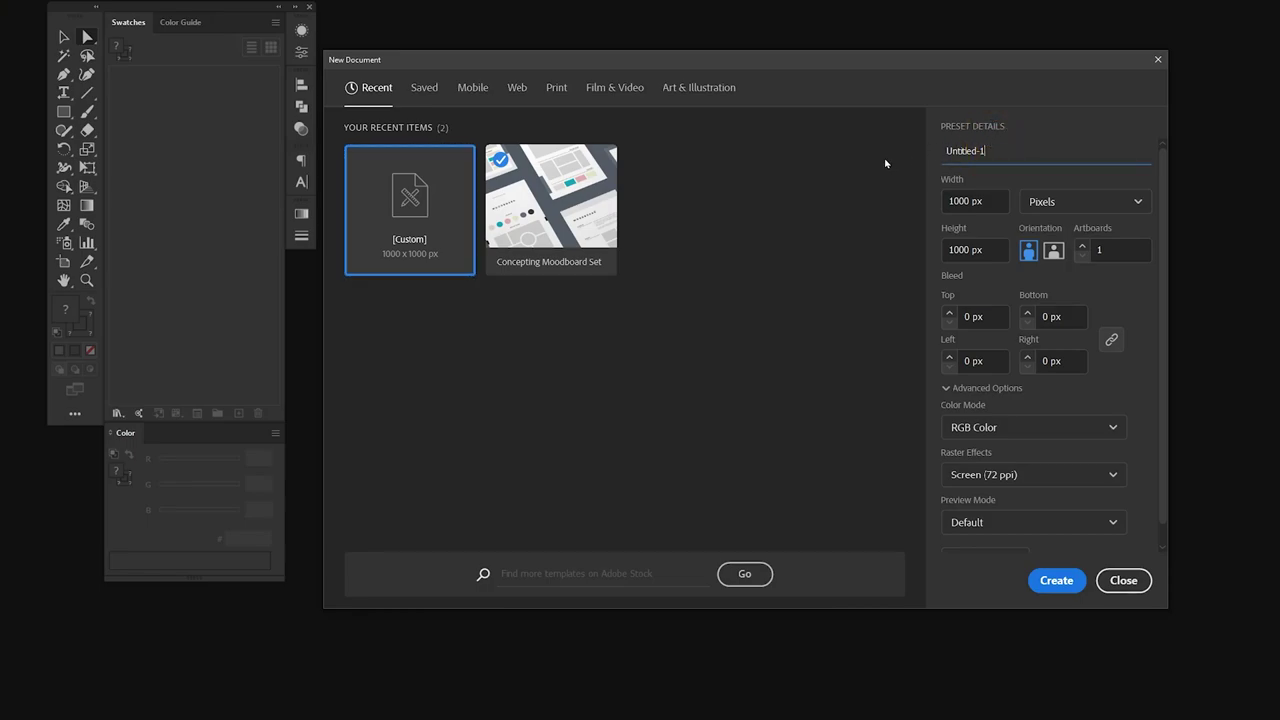
pyautogui.hotkey('ctrl', 'a')
pyautogui.write('Summer SB')
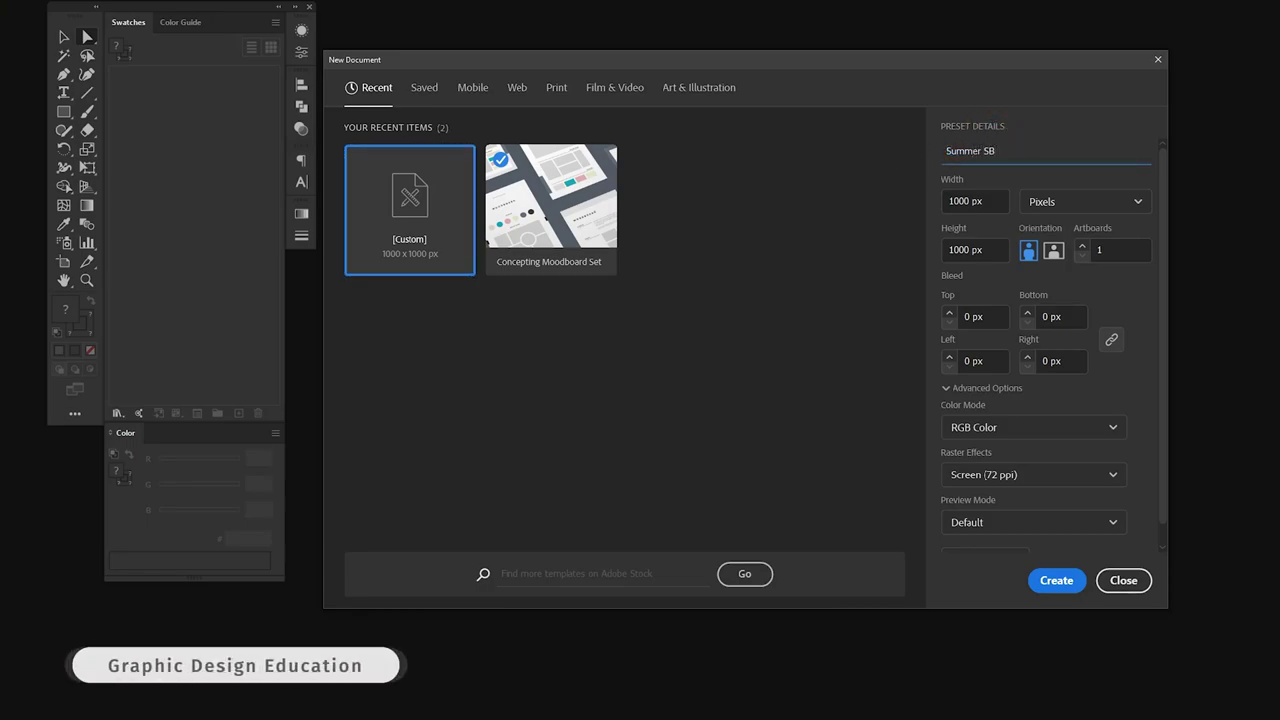
pyautogui.write(' 2021')
pyautogui.press('Tab')
pyautogui.click(986, 250)
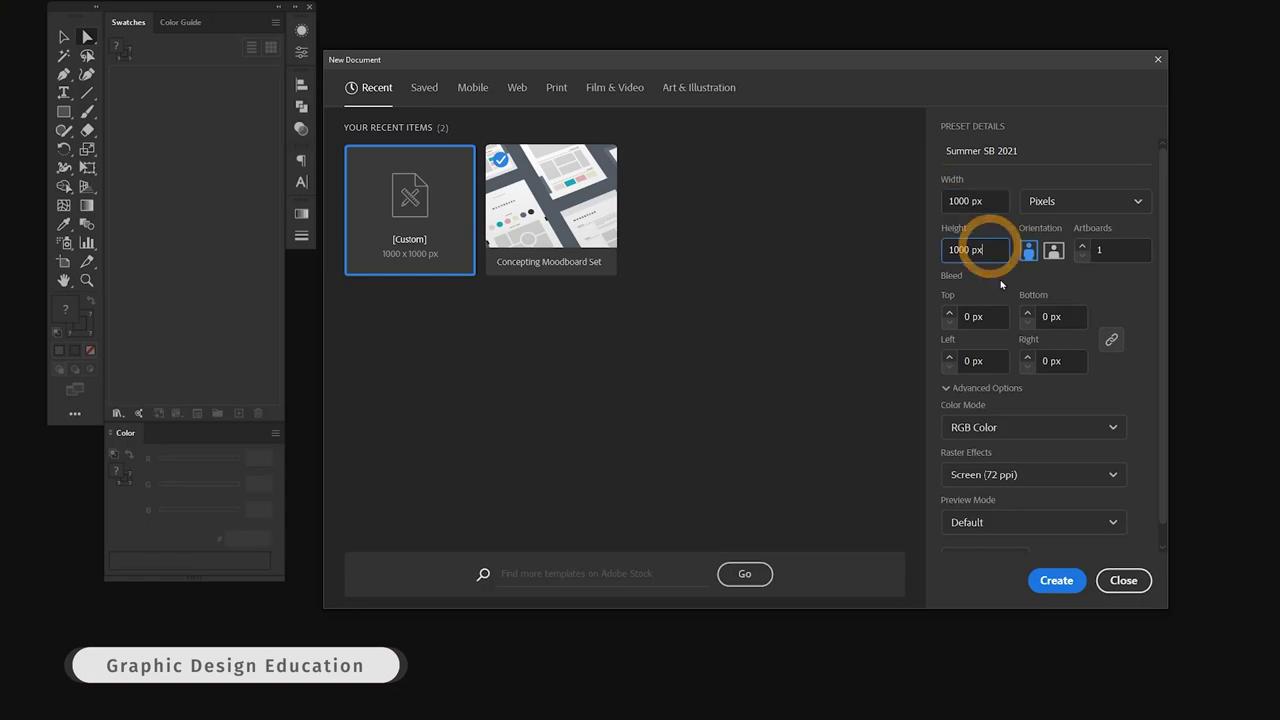
pyautogui.click(1052, 581)
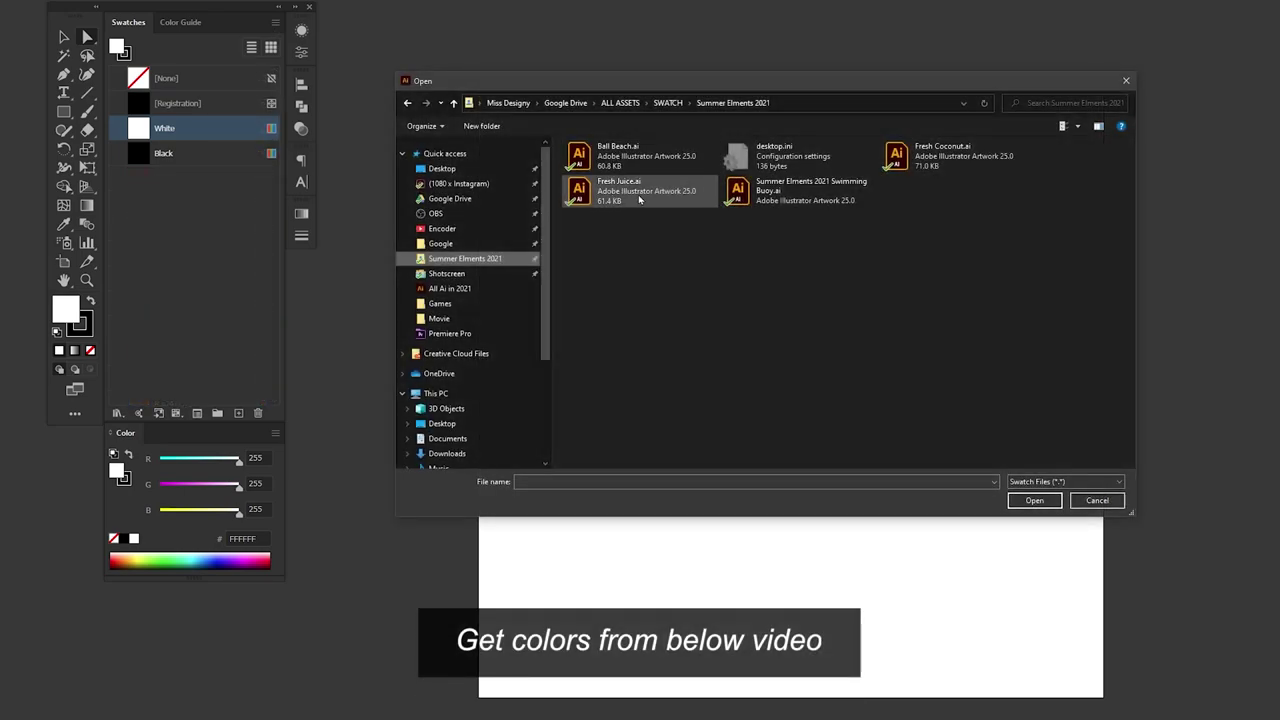
# Import the seven-swatch Swimming Buoy colour group from the buoy swatch library file.
pyautogui.click(805, 190)
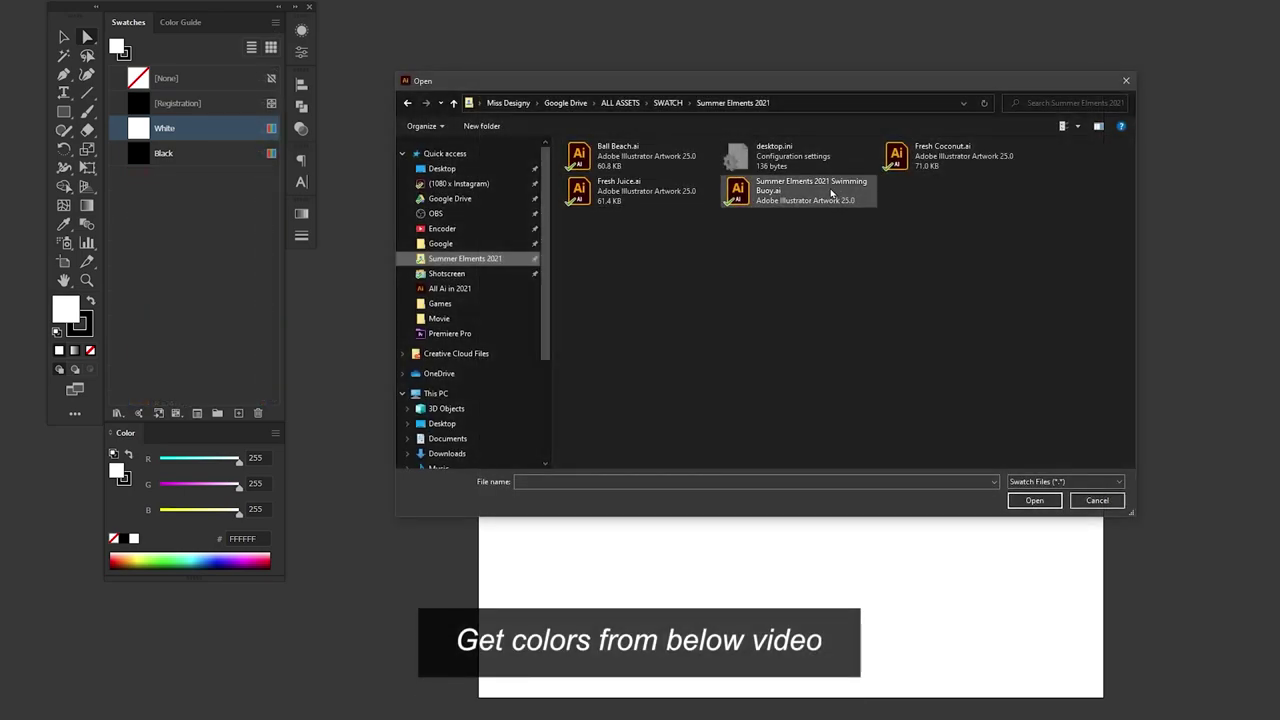
pyautogui.click(1030, 501)
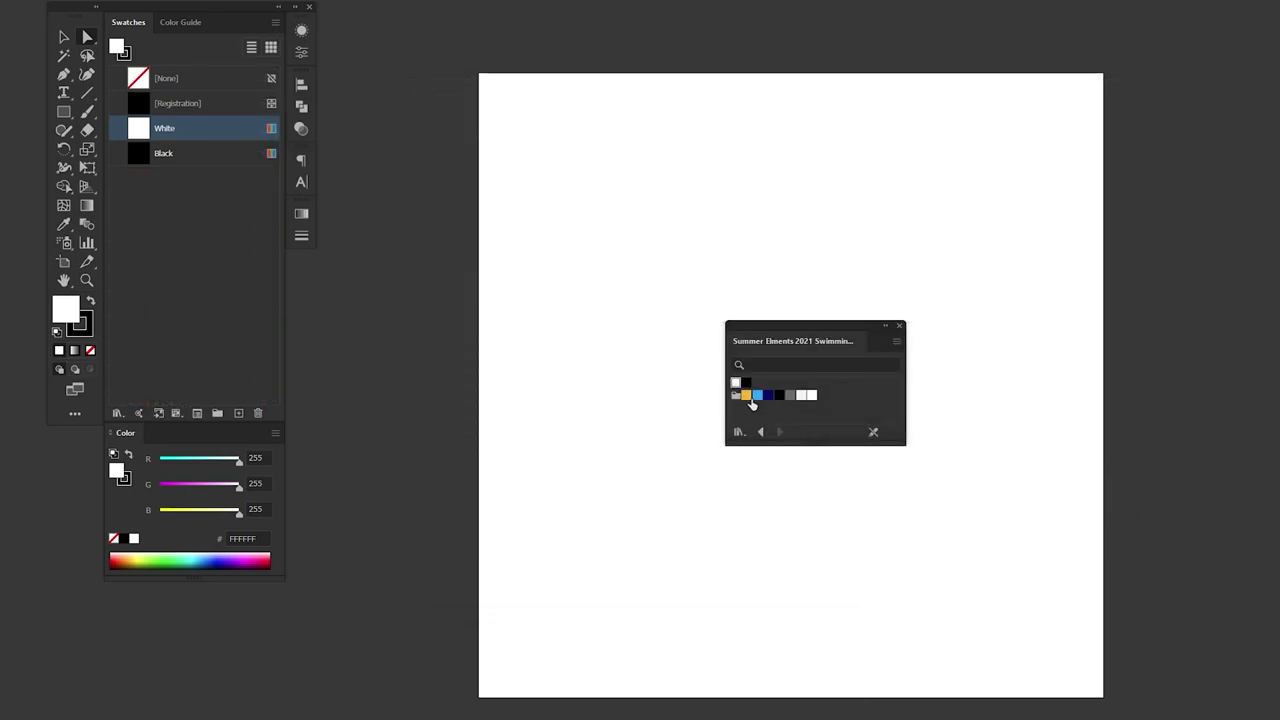
pyautogui.moveTo(736, 397); pyautogui.dragTo(209, 206)
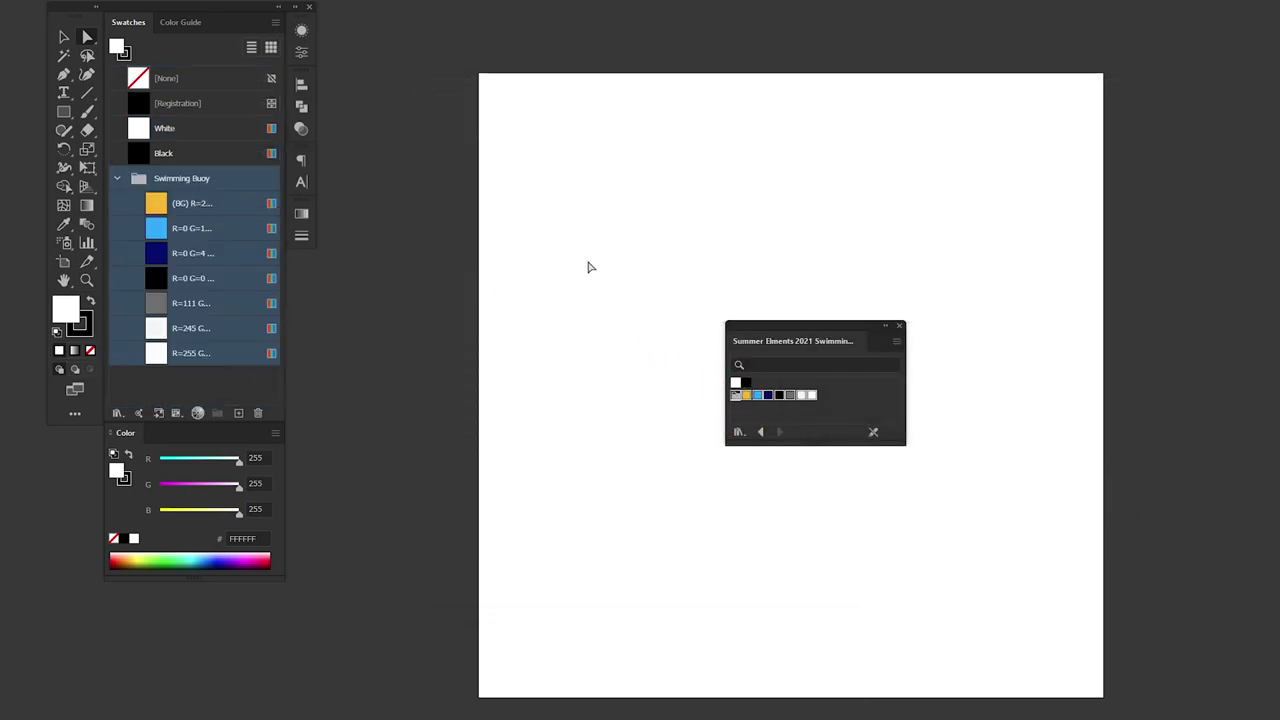
pyautogui.click(900, 326)
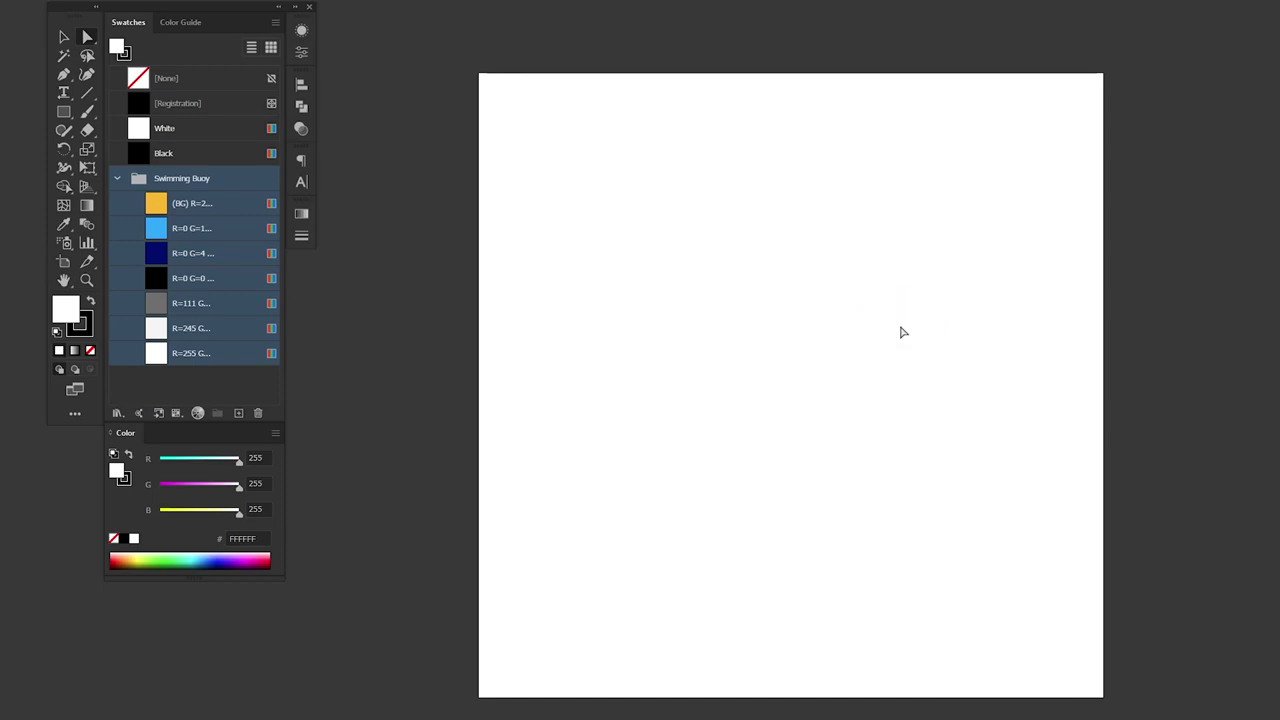
pyautogui.click(91, 330)
# Draw a 1000 × 1000 px yellow rectangle with no stroke.
pyautogui.click(65, 308)
pyautogui.click(204, 205)
pyautogui.press('m')
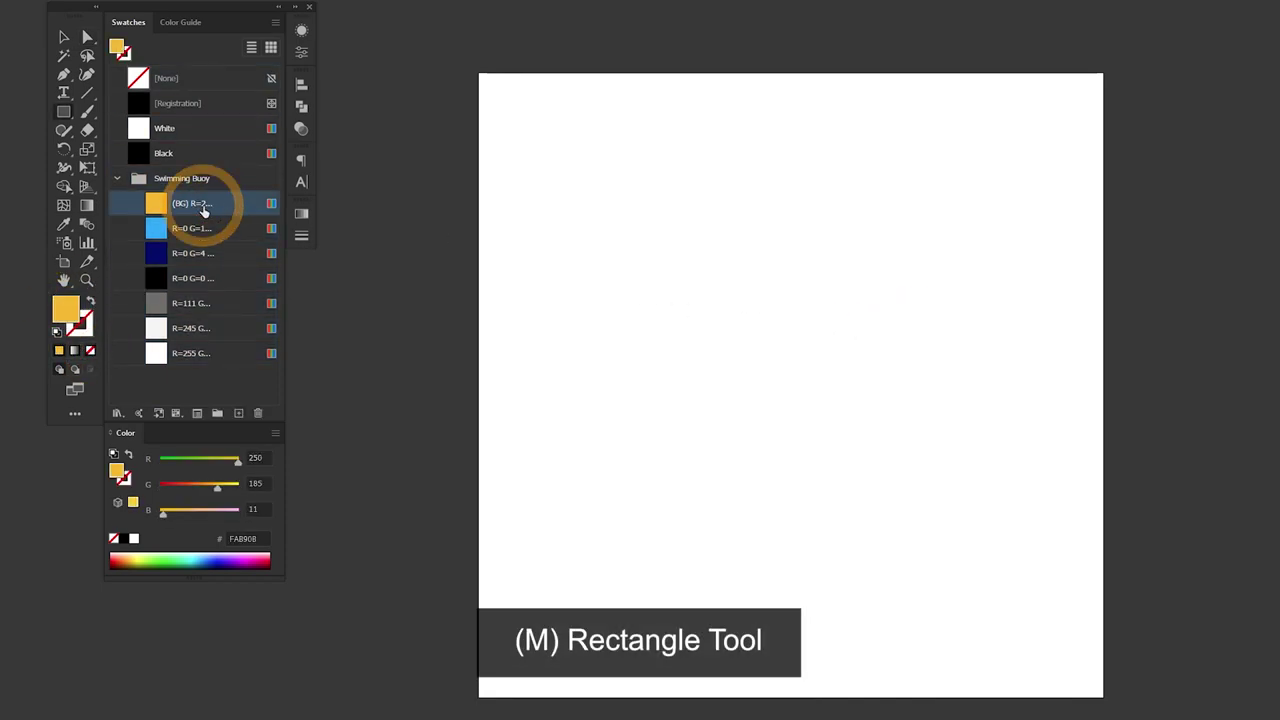
pyautogui.click(503, 162)
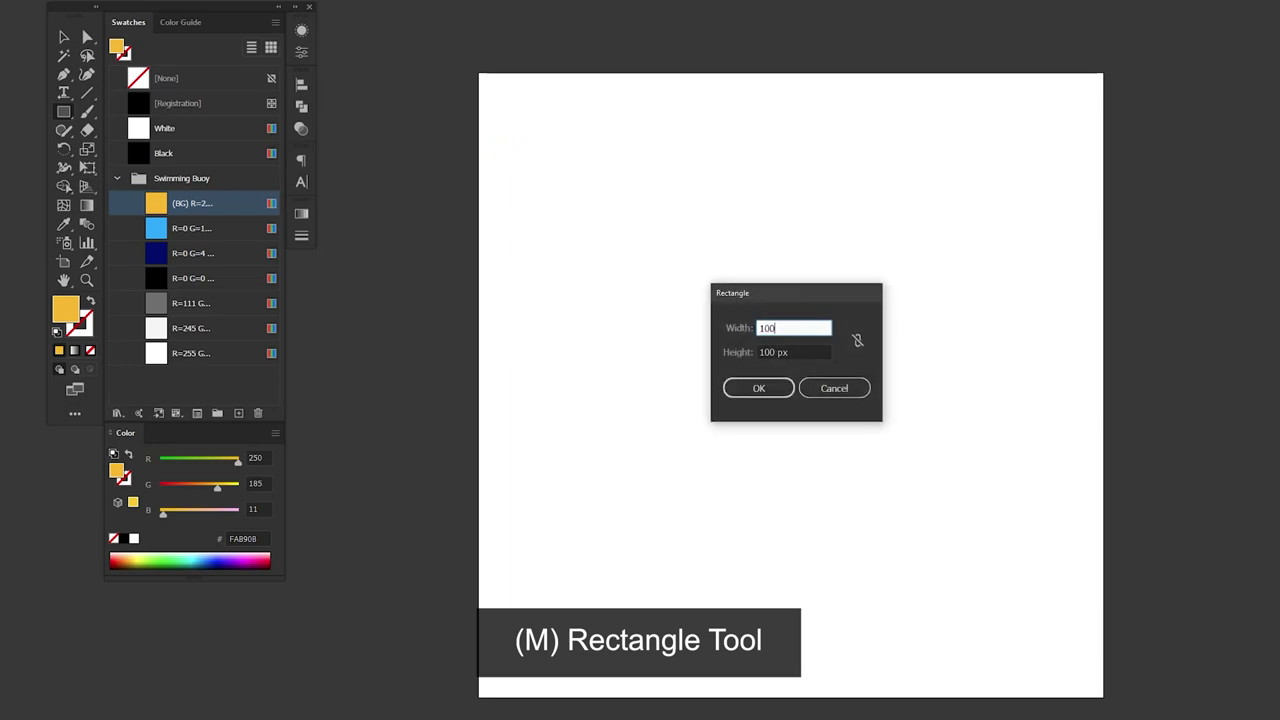
pyautogui.write('0')
pyautogui.press('Tab')
pyautogui.press('Return')
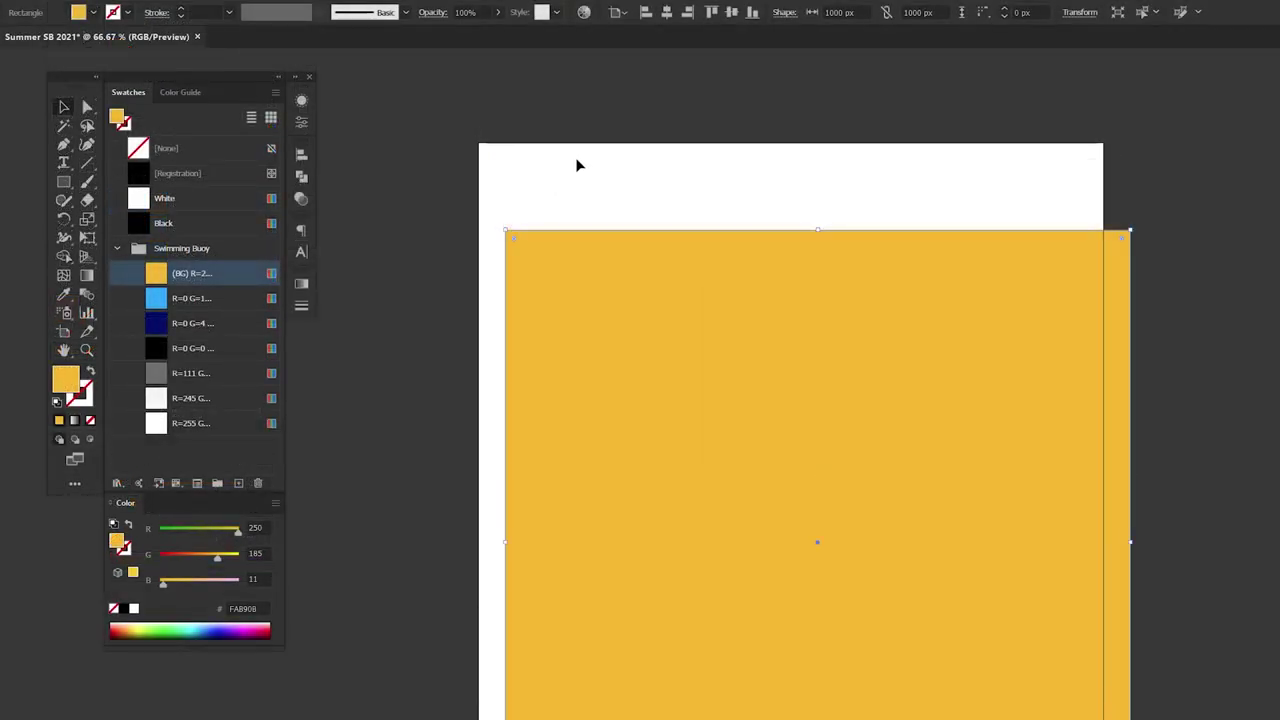
# Centre the yellow rectangle on the artboard and lock it.
pyautogui.click(671, 13)
pyautogui.click(731, 12)
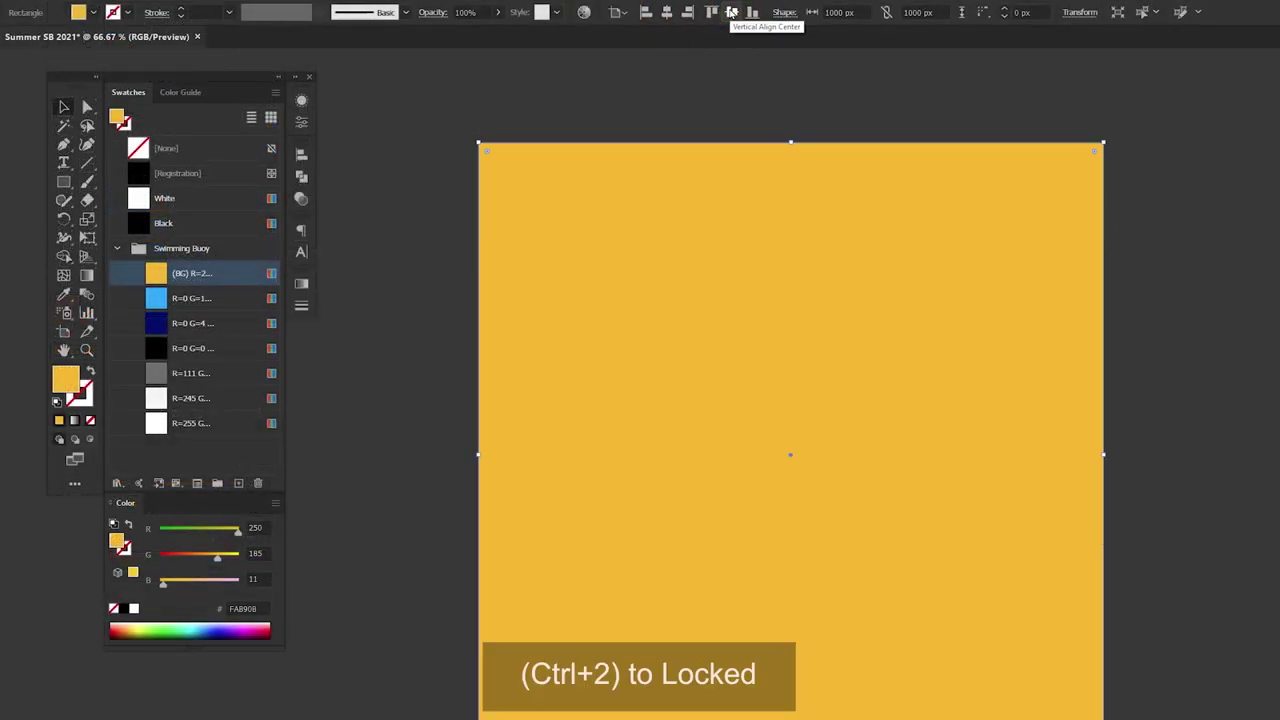
pyautogui.hotkey('ctrl', '2')
pyautogui.moveTo(453, 262)
pyautogui.mouseDown()
pyautogui.moveTo(780, 240)
pyautogui.moveTo(1070, 246)
pyautogui.mouseUp()
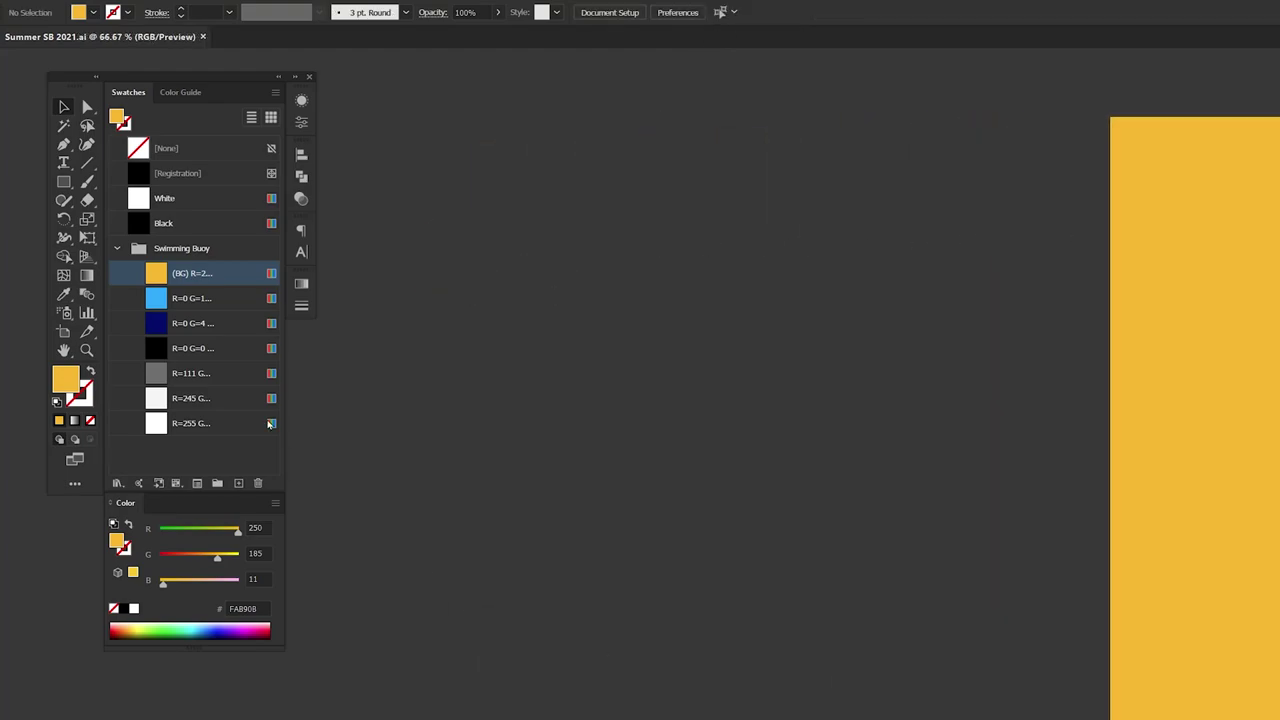
# Draw a large light grey ellipse and a small ellipse inside it.
pyautogui.click(196, 400)
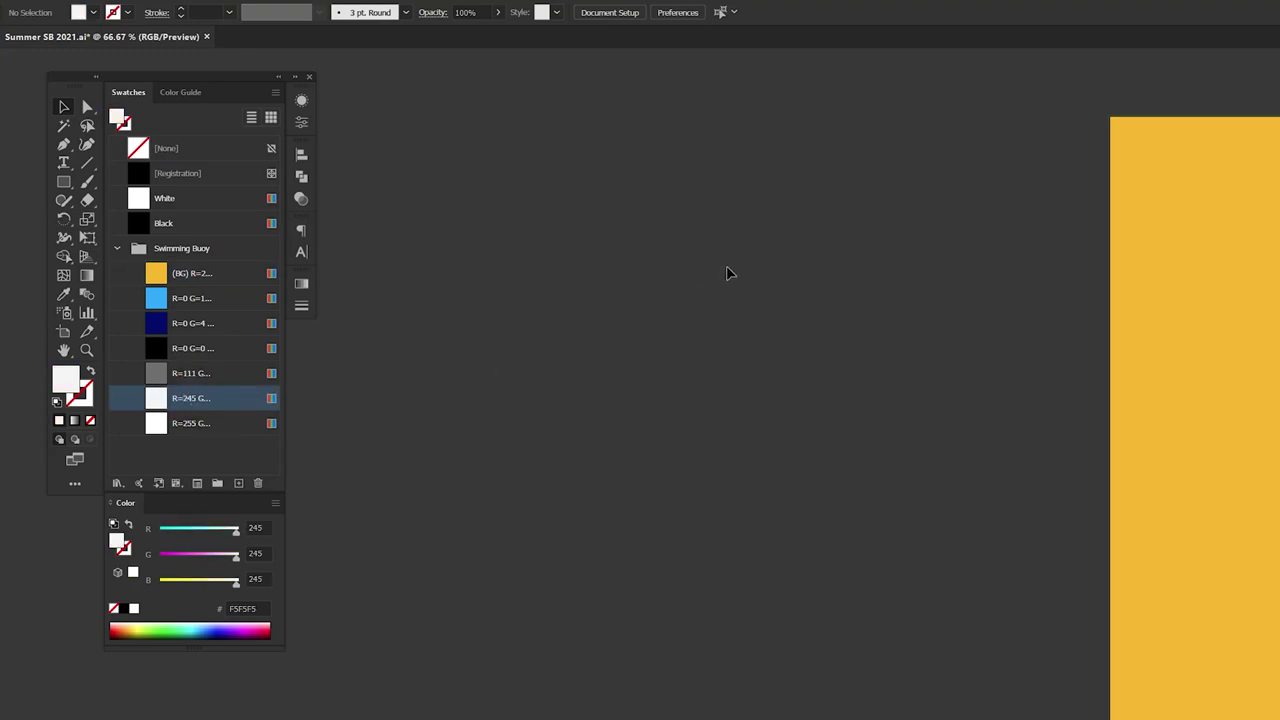
pyautogui.press('l')
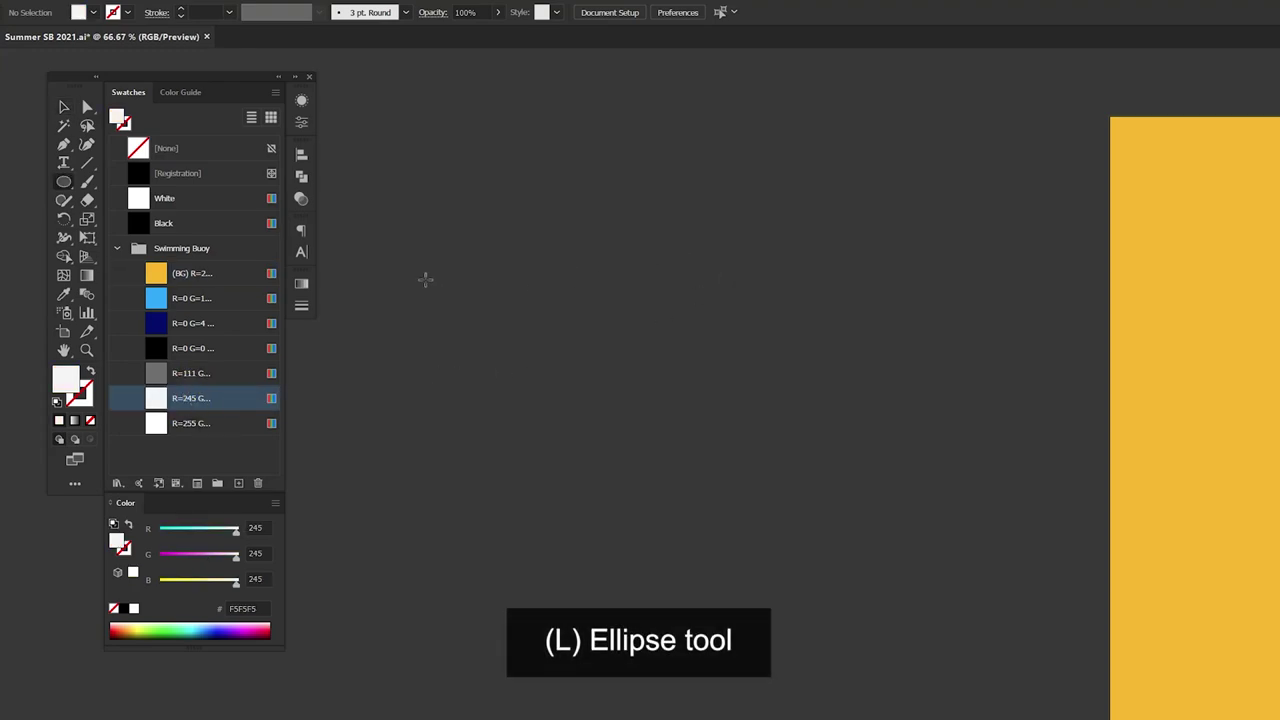
pyautogui.moveTo(424, 270); pyautogui.dragTo(888, 590)
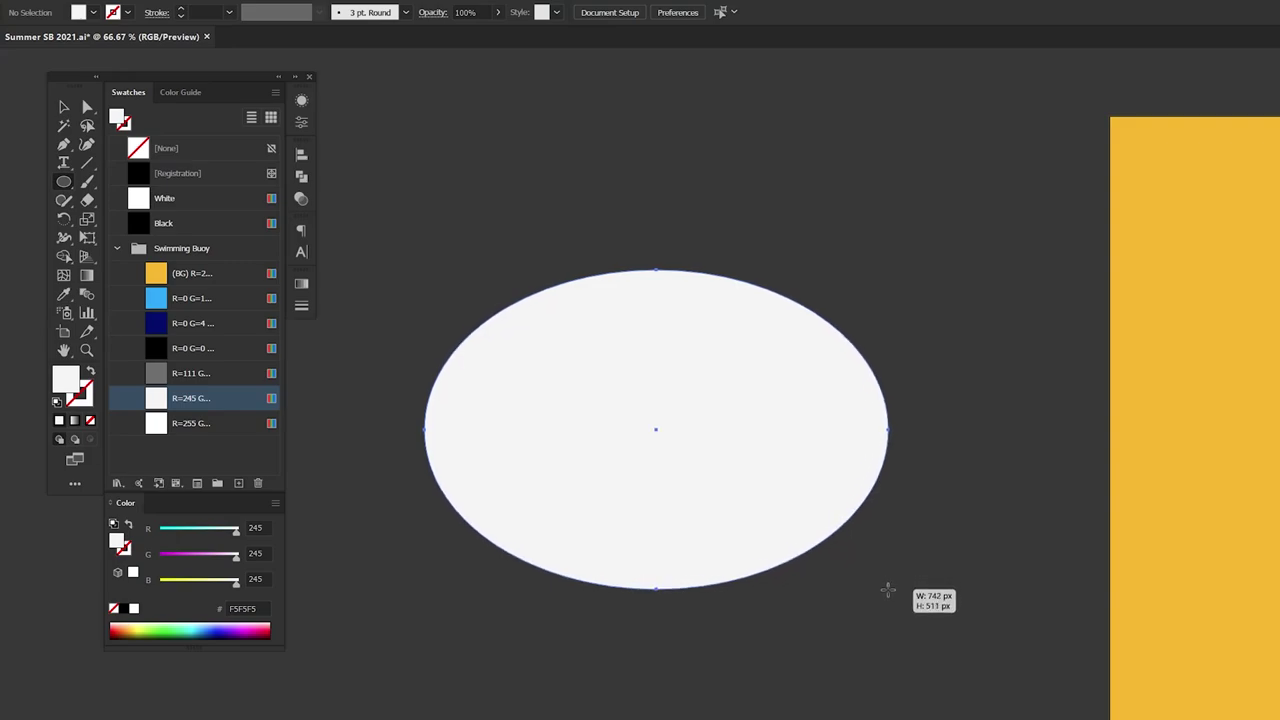
pyautogui.press('v')
pyautogui.click(943, 402)
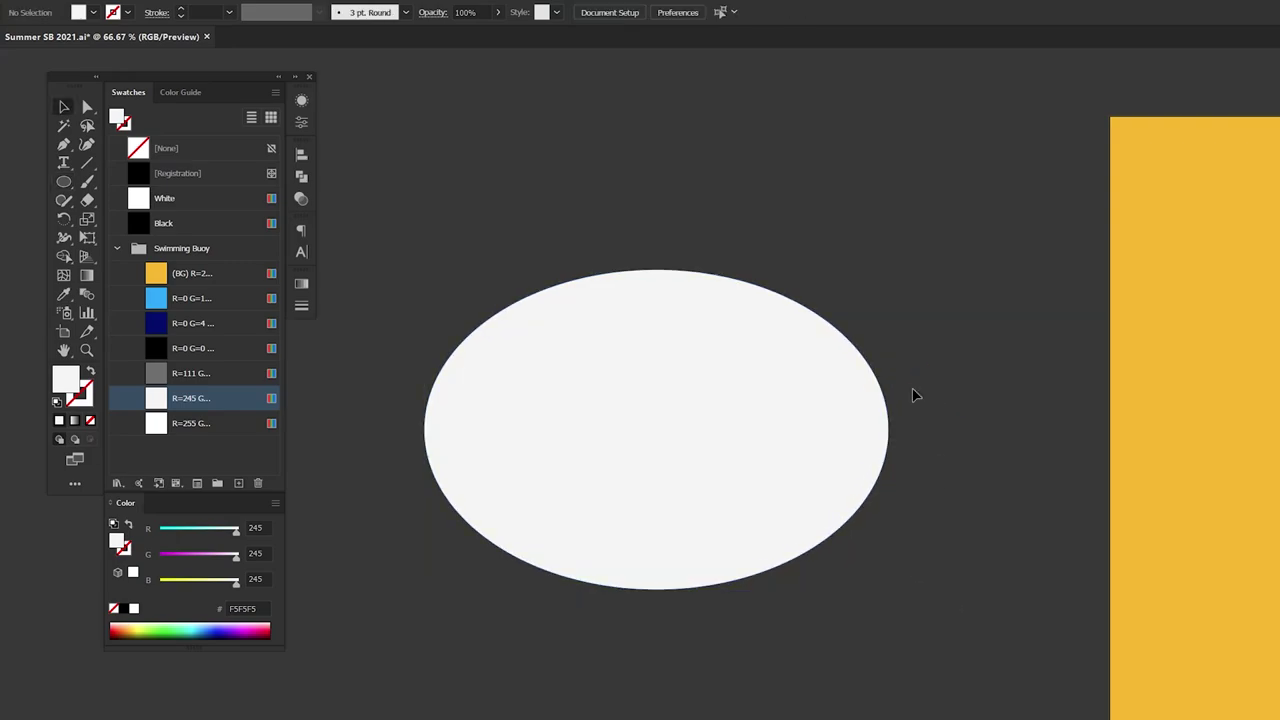
pyautogui.press('l')
pyautogui.moveTo(518, 406)
pyautogui.mouseDown()
pyautogui.moveTo(590, 394)
pyautogui.moveTo(800, 456)
pyautogui.mouseUp()
# Centre the two ellipses on each other and cut the inner one out as a hole.
pyautogui.press('v')
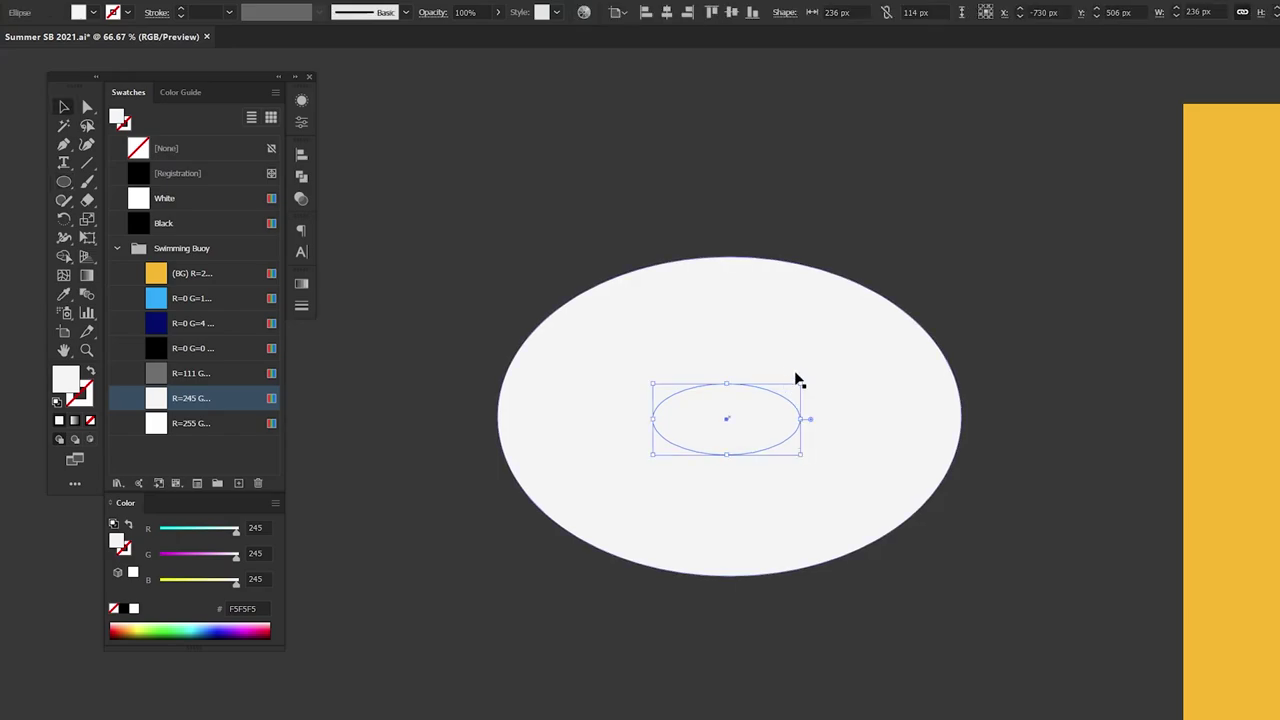
pyautogui.keyDown('shift'); pyautogui.click(729, 342); pyautogui.keyUp('shift')
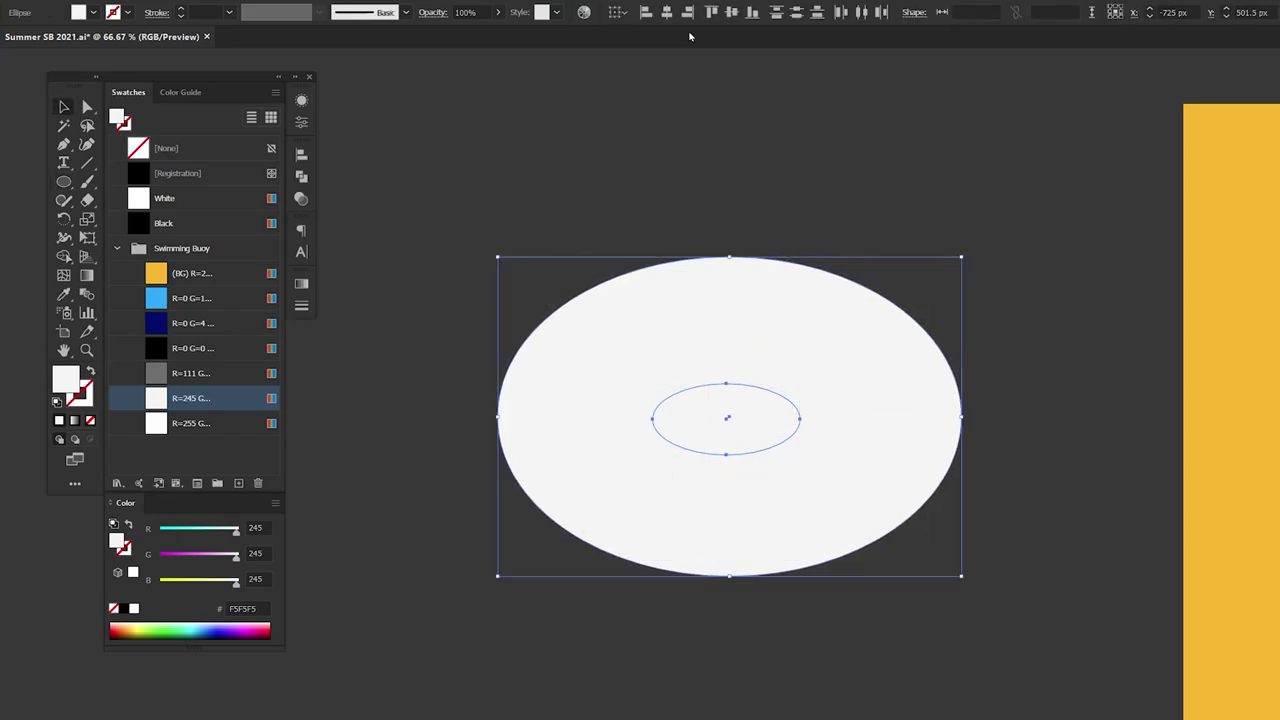
pyautogui.click(666, 12)
pyautogui.click(732, 13)
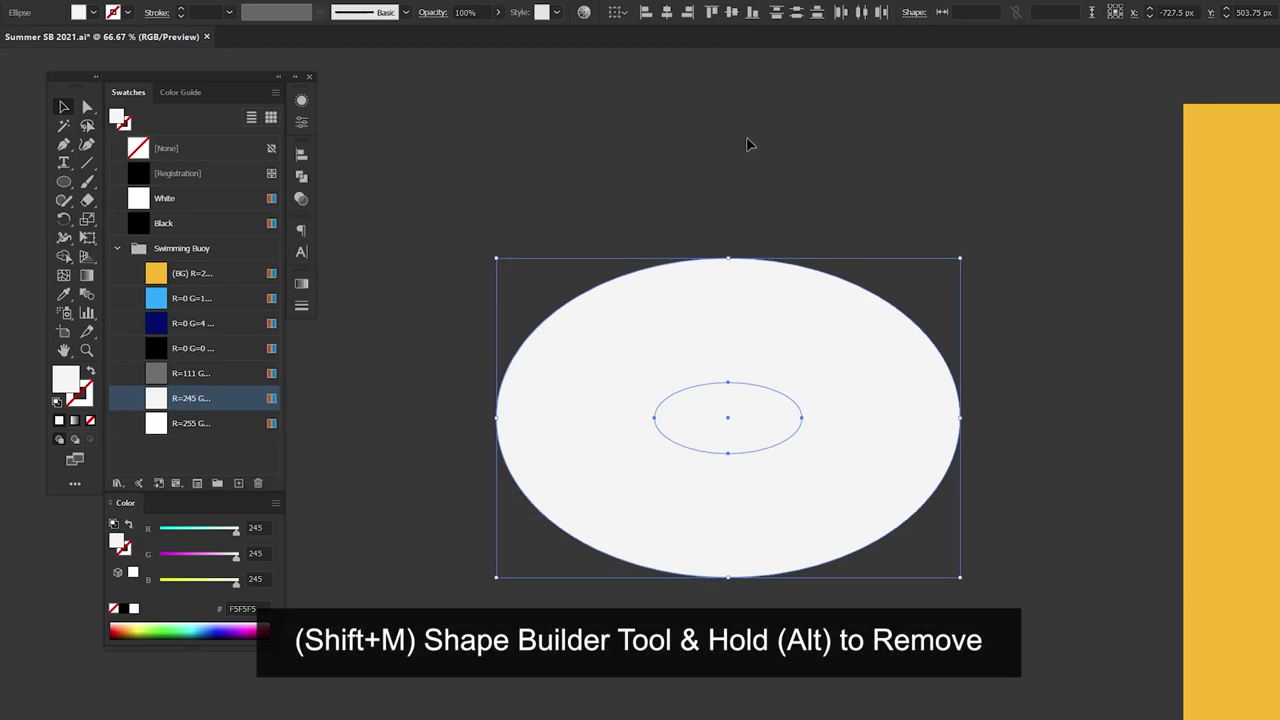
pyautogui.hotkey('shift', 'm')
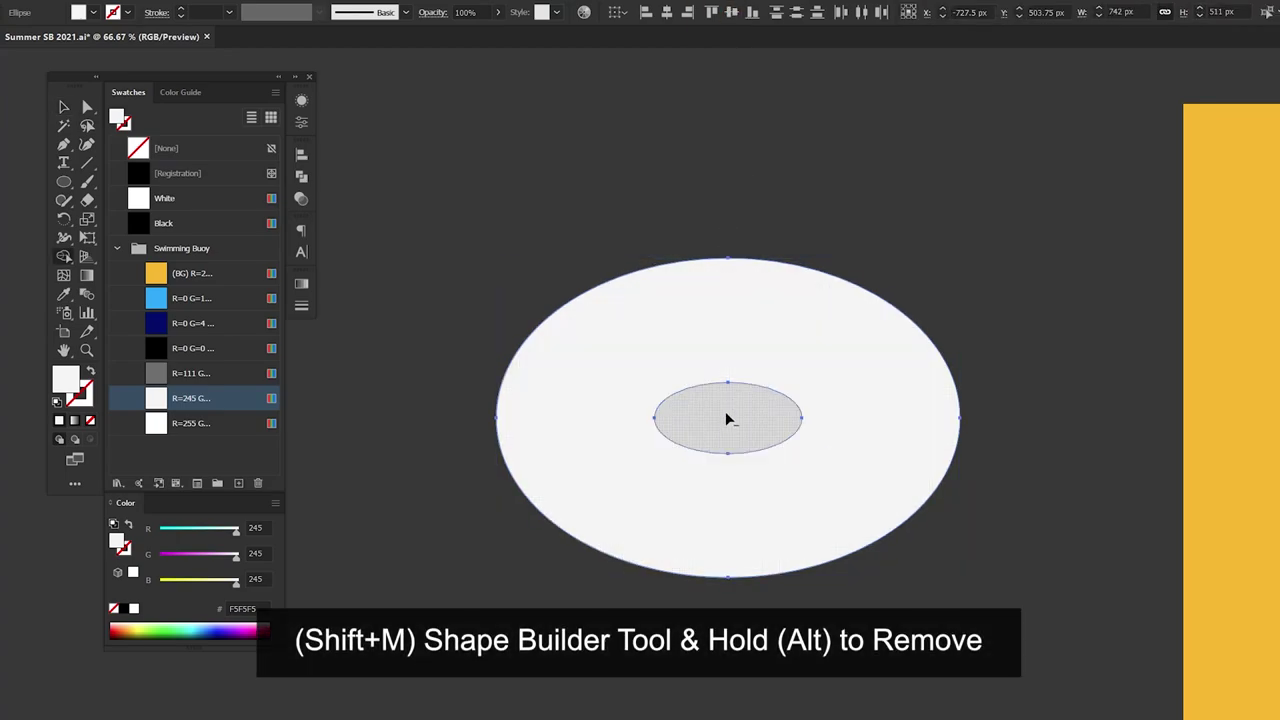
pyautogui.keyDown('alt'); pyautogui.click(725, 415); pyautogui.keyUp('alt')
pyautogui.press('v')
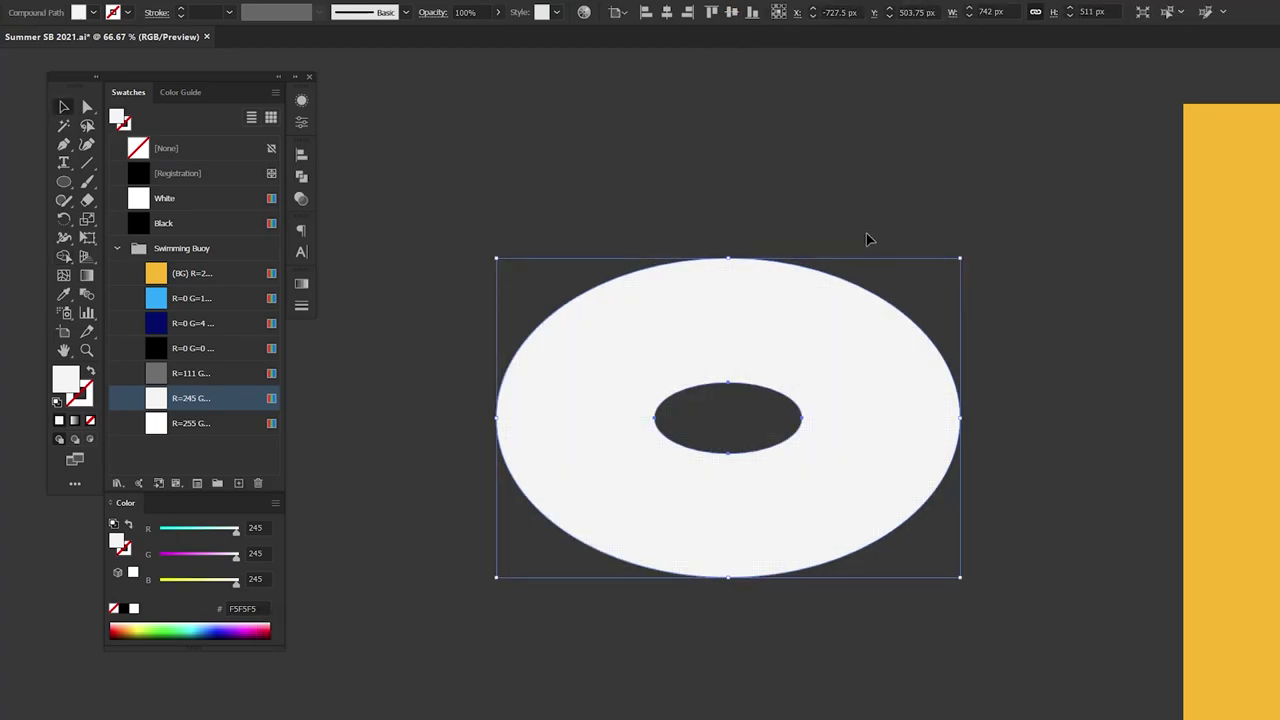
pyautogui.click(868, 240)
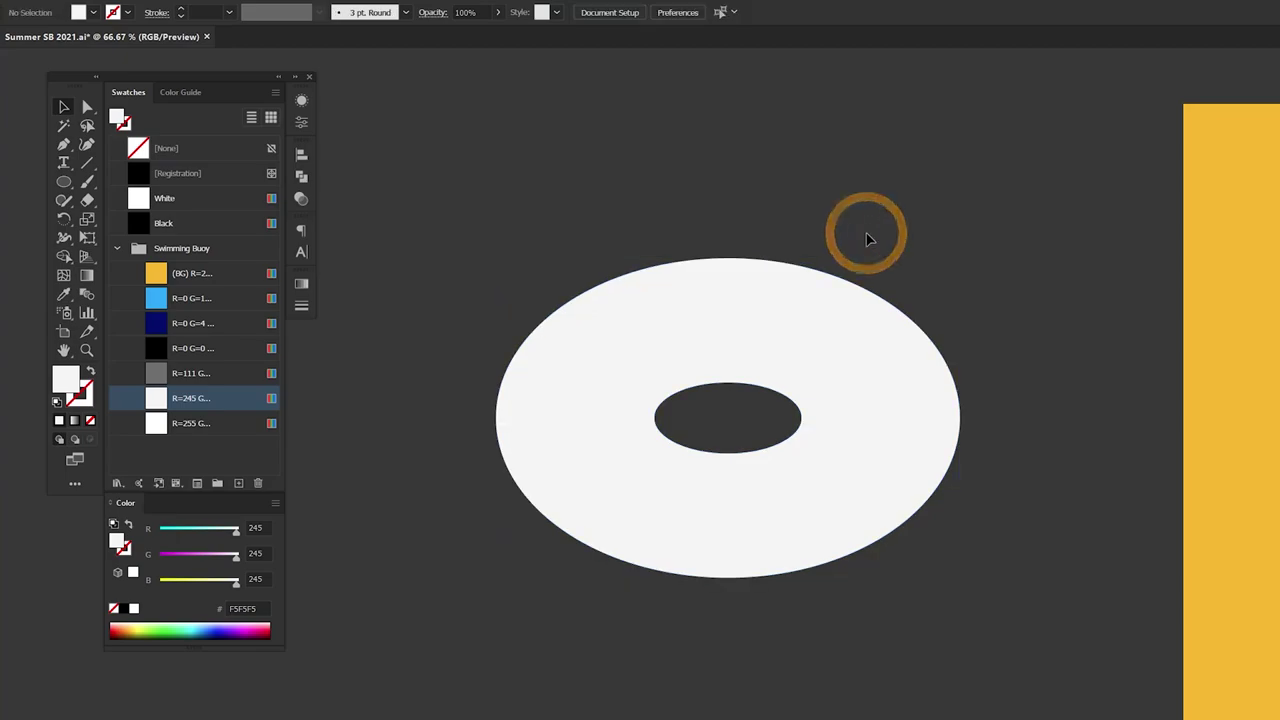
# Add a black ellipse at 20% opacity over the ring's hole, centred and resized.
pyautogui.click(218, 350)
pyautogui.press('l')
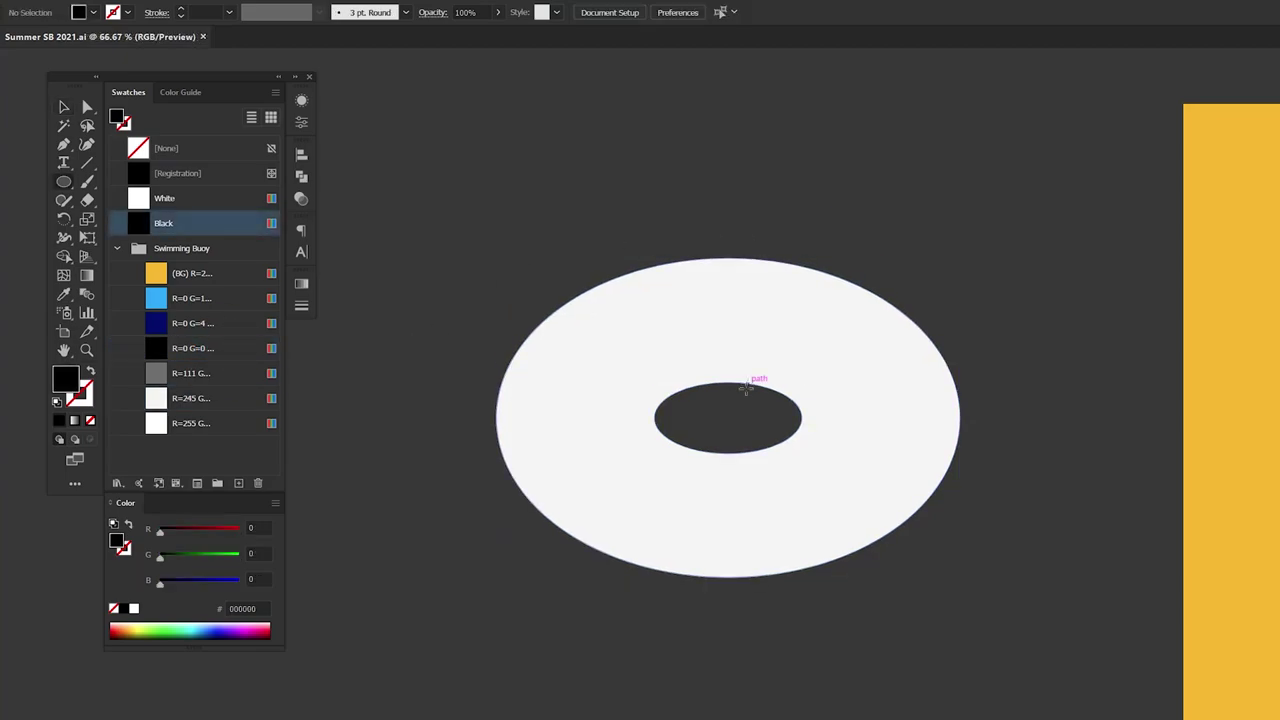
pyautogui.moveTo(630, 362); pyautogui.dragTo(835, 458)
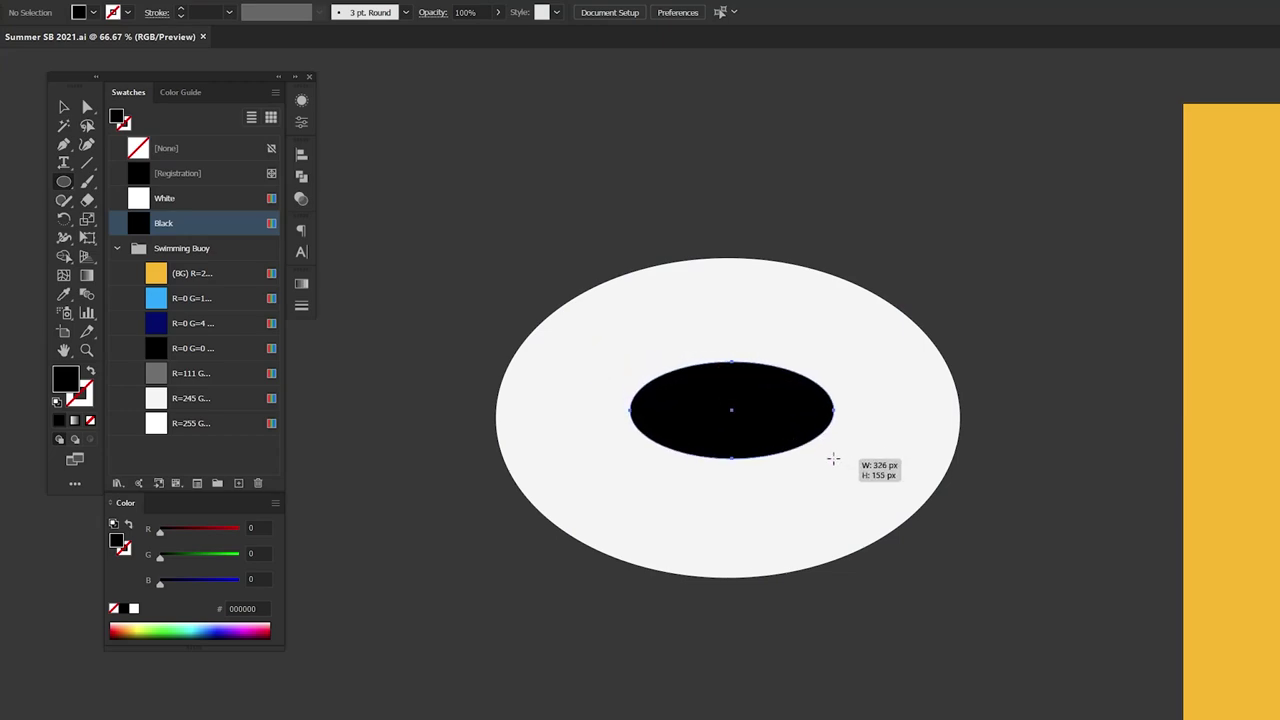
pyautogui.press('v')
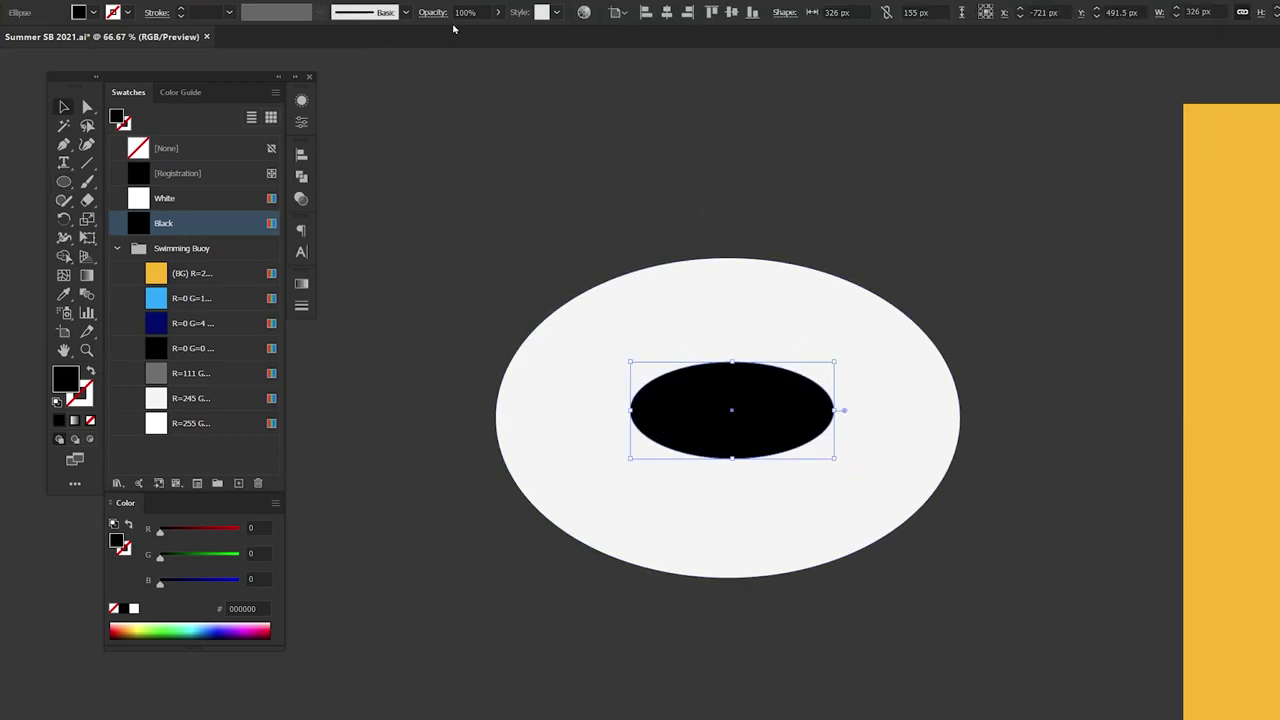
pyautogui.write('20')
pyautogui.press('Return')
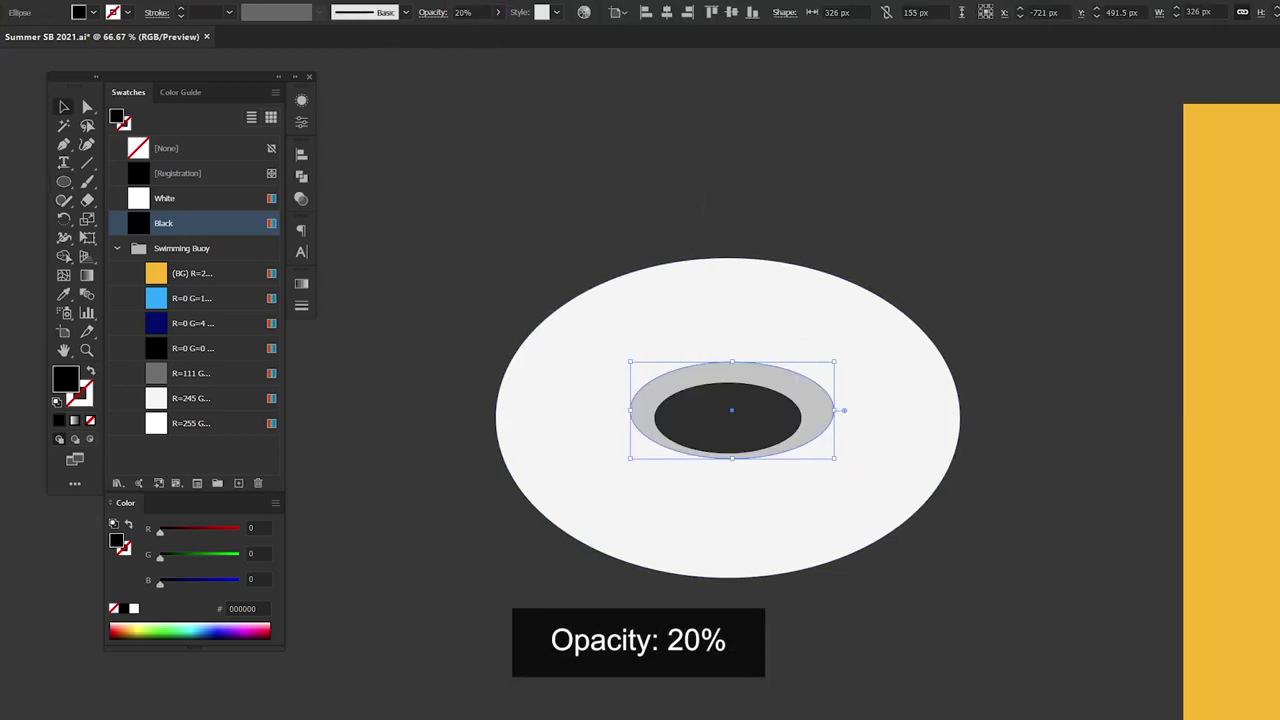
pyautogui.moveTo(727, 445); pyautogui.dragTo(723, 439)
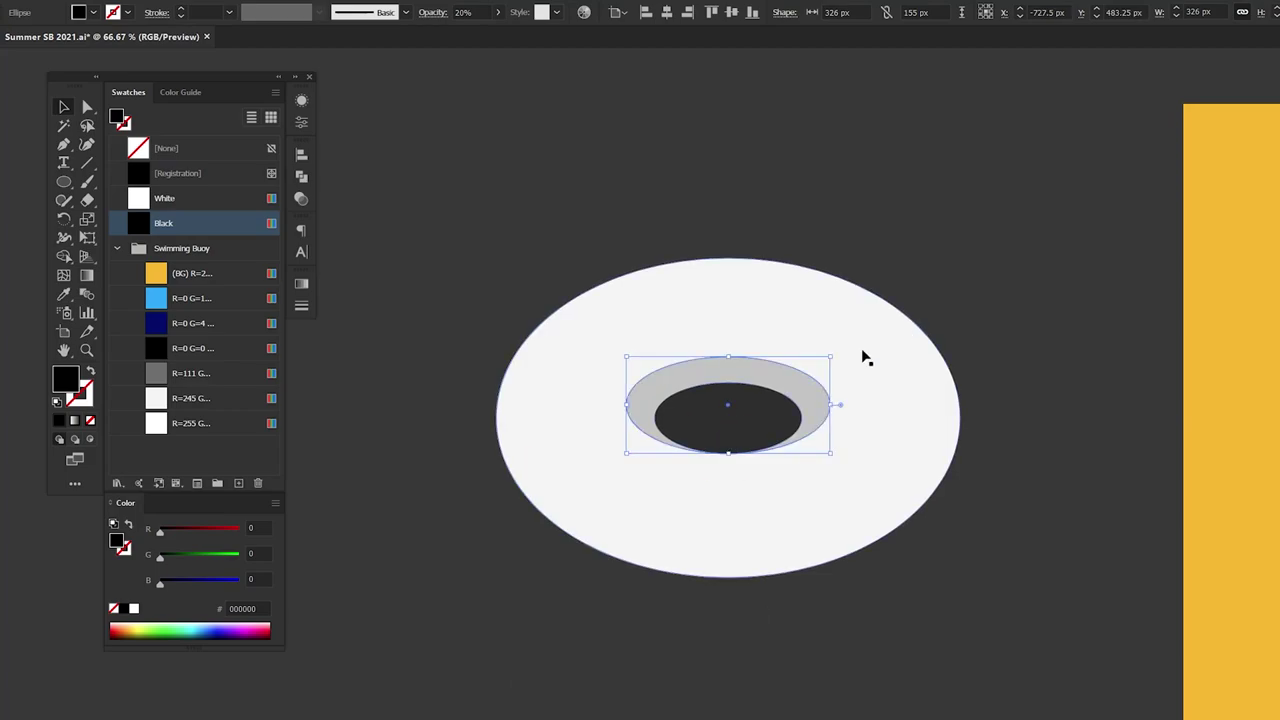
pyautogui.hotkey('ctrl', '1')
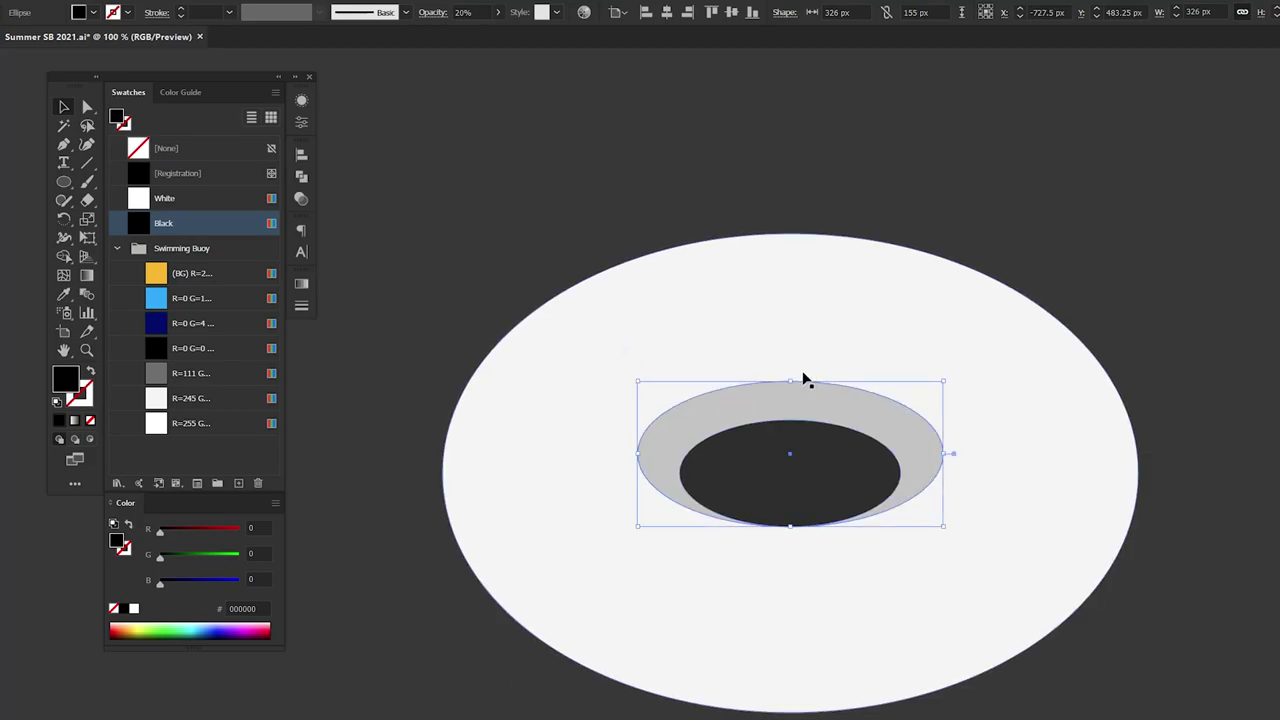
pyautogui.moveTo(790, 381); pyautogui.dragTo(790, 378)
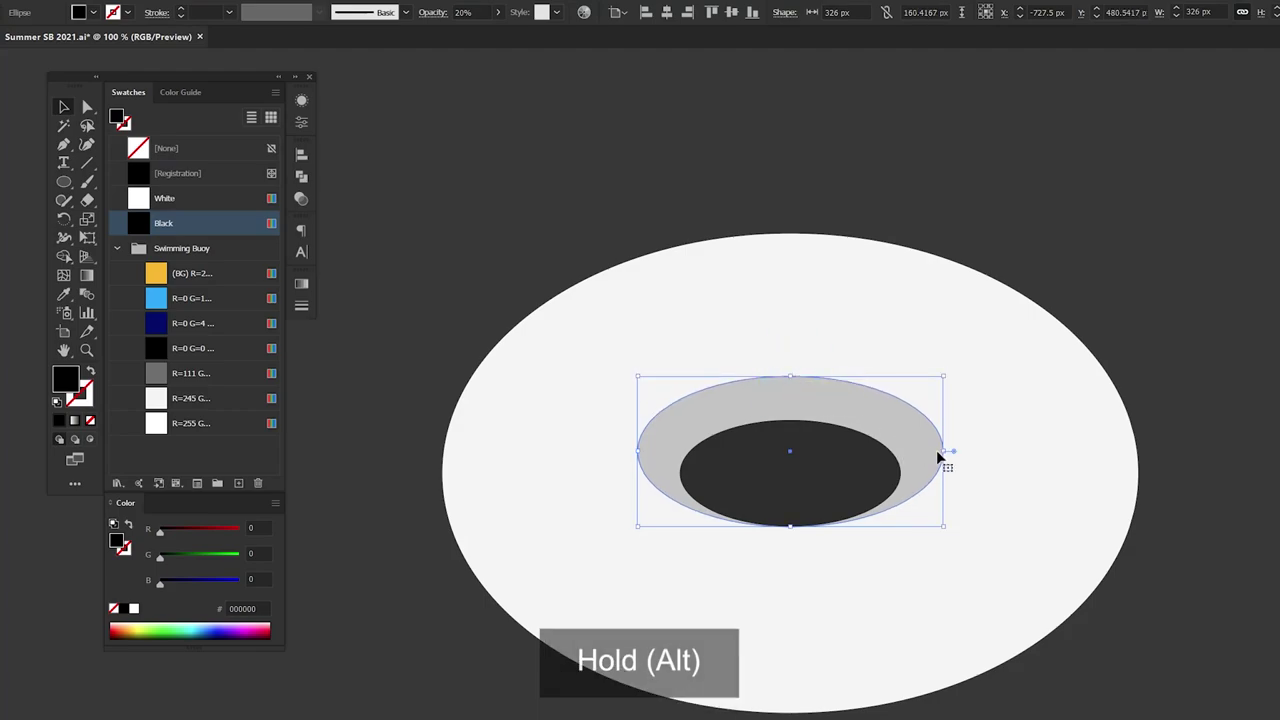
pyautogui.moveTo(942, 450); pyautogui.dragTo(924, 451)
pyautogui.moveTo(789, 377); pyautogui.dragTo(791, 372)
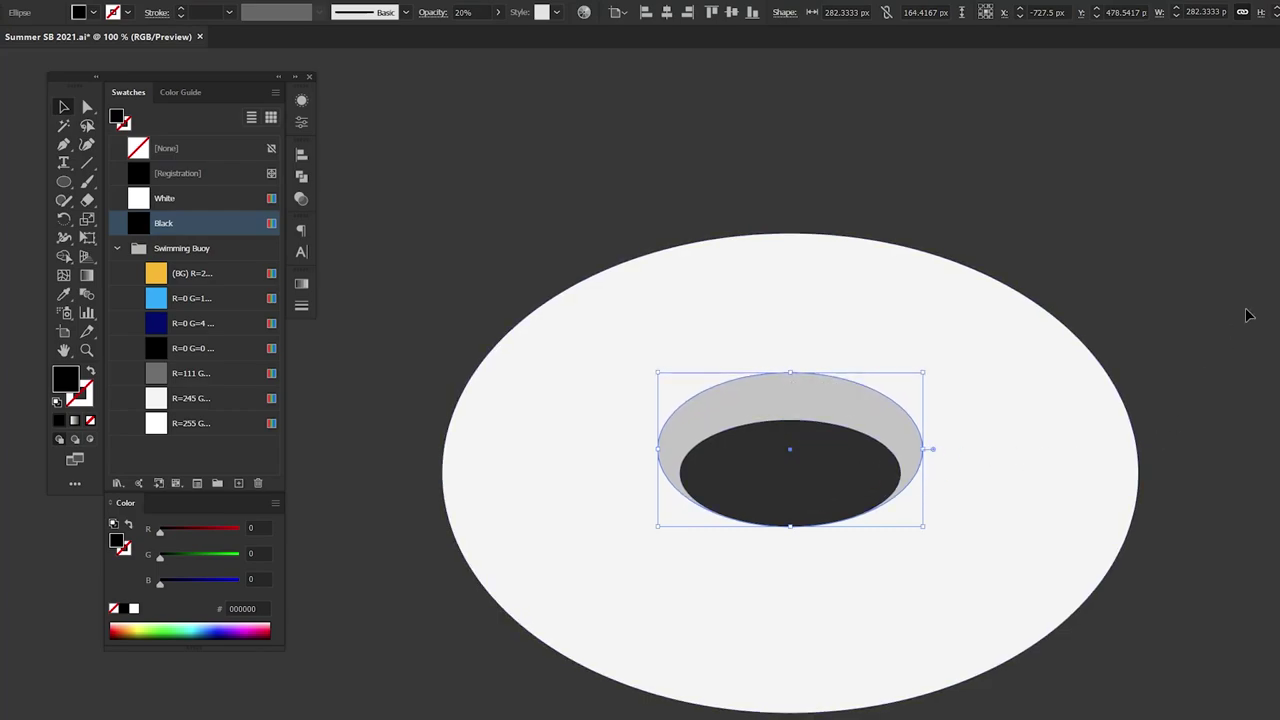
# Remove the dark hole region from the donut with Shape Builder and group its pieces.
pyautogui.moveTo(1247, 316)
pyautogui.mouseDown()
pyautogui.moveTo(603, 657)
pyautogui.moveTo(394, 694)
pyautogui.mouseUp()
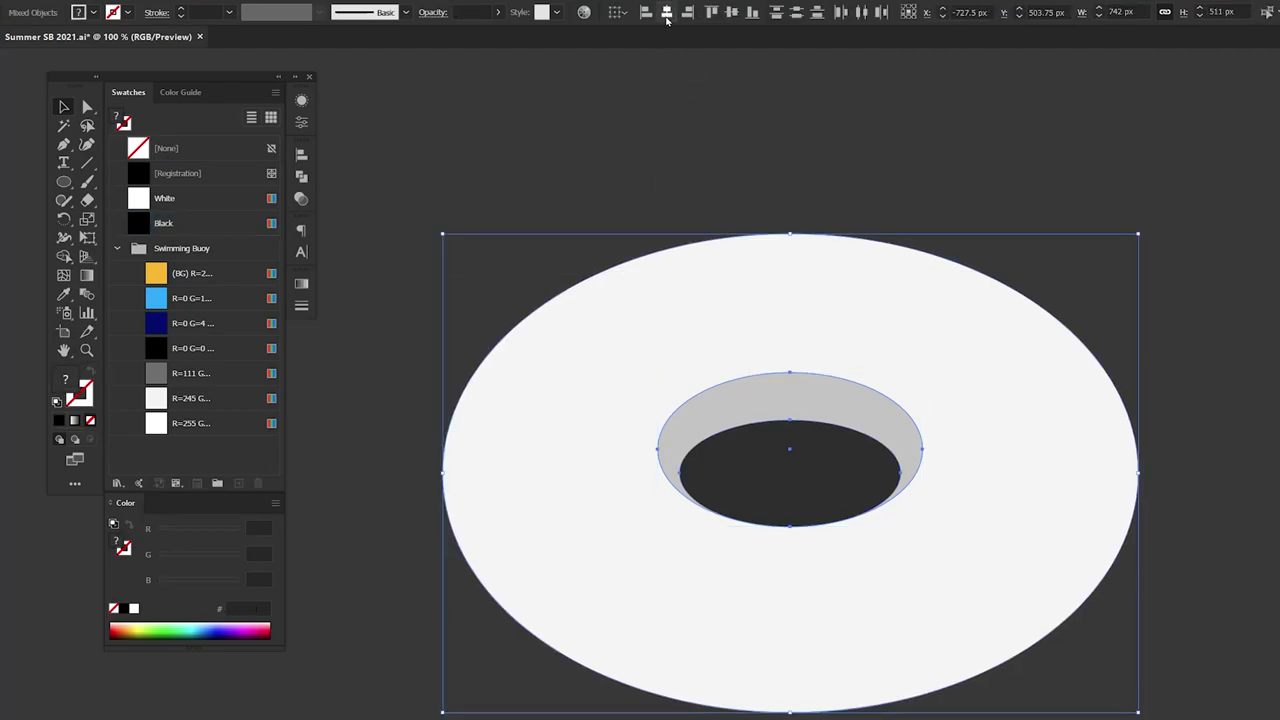
pyautogui.hotkey('shift', 'm')
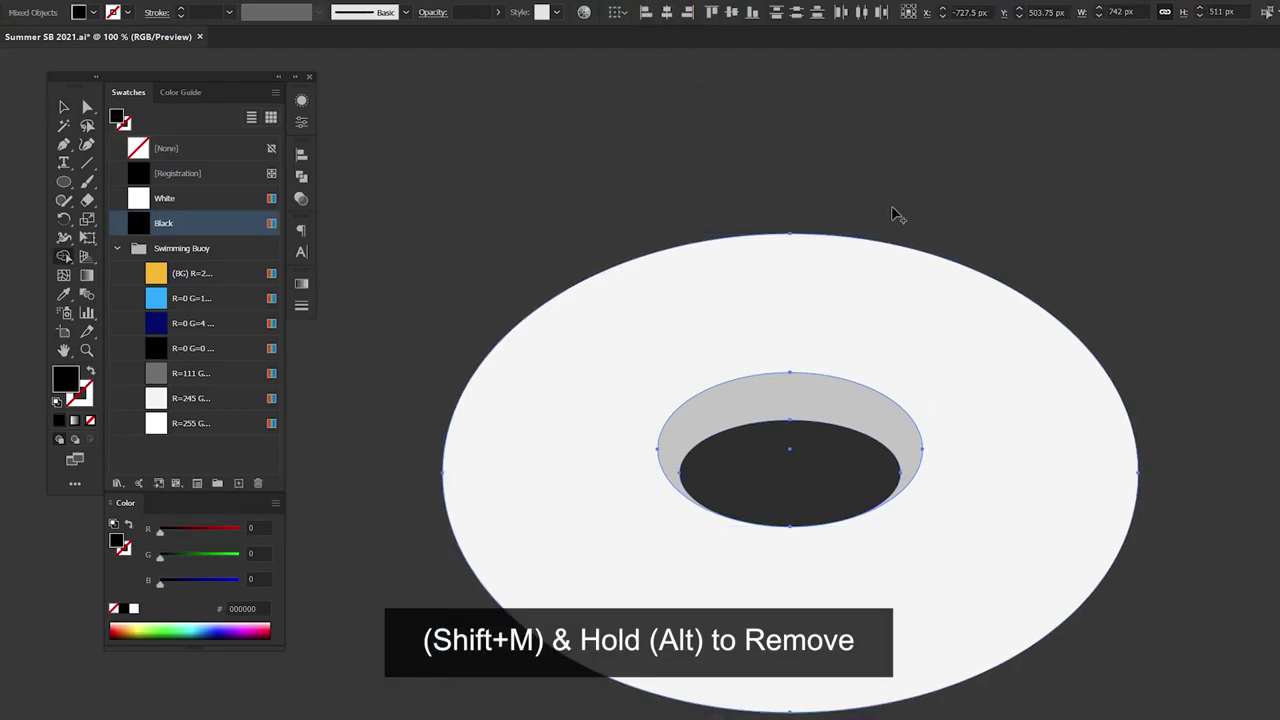
pyautogui.keyDown('alt'); pyautogui.click(810, 460); pyautogui.keyUp('alt')
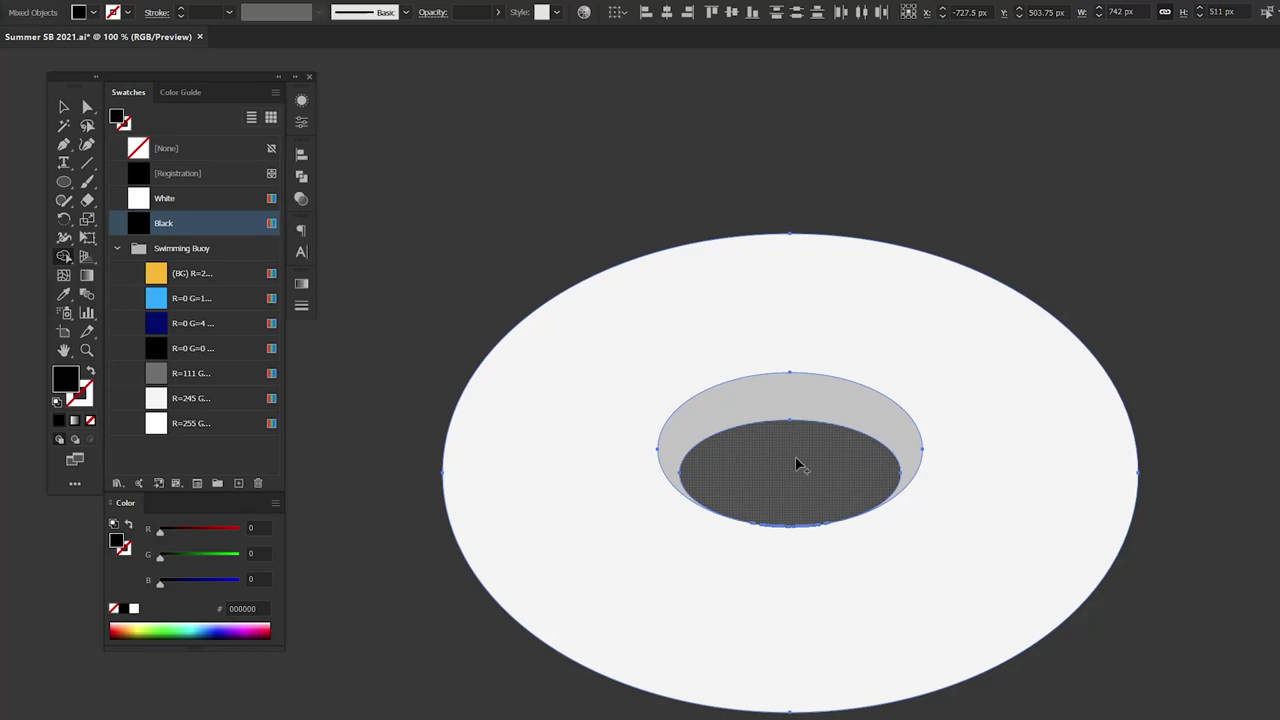
pyautogui.press('v')
pyautogui.rightClick(887, 276)
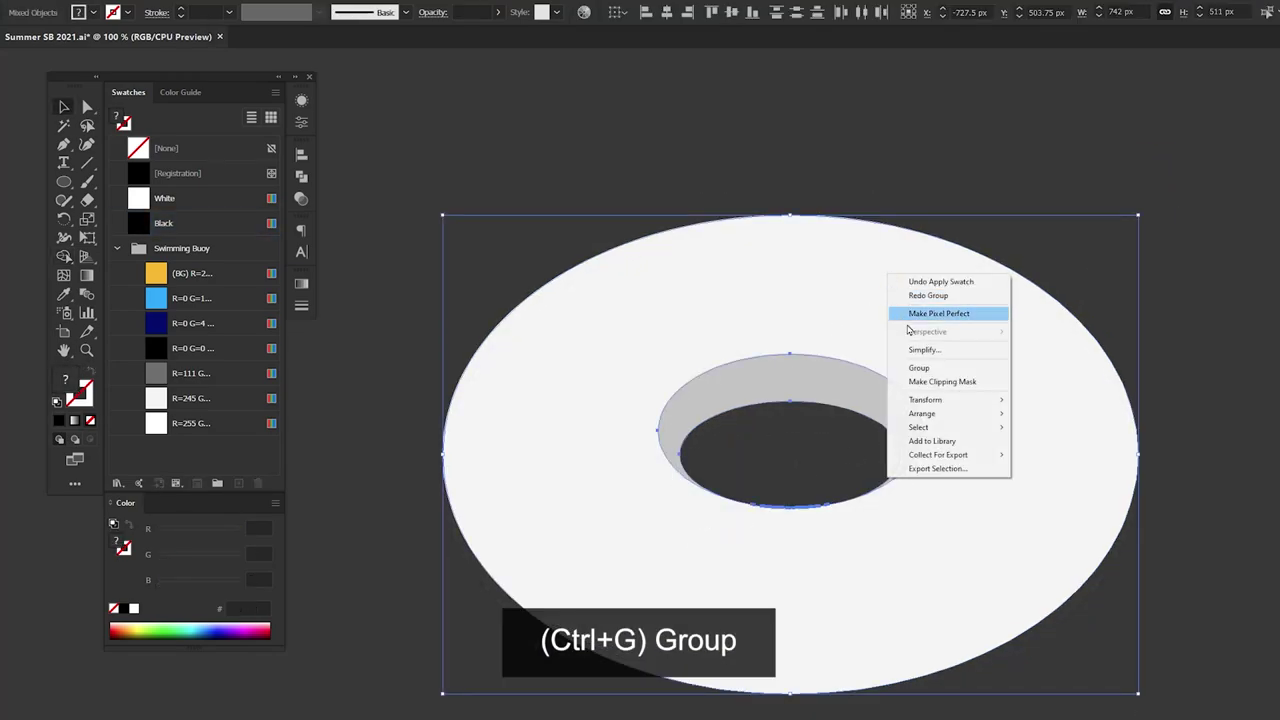
pyautogui.click(967, 372)
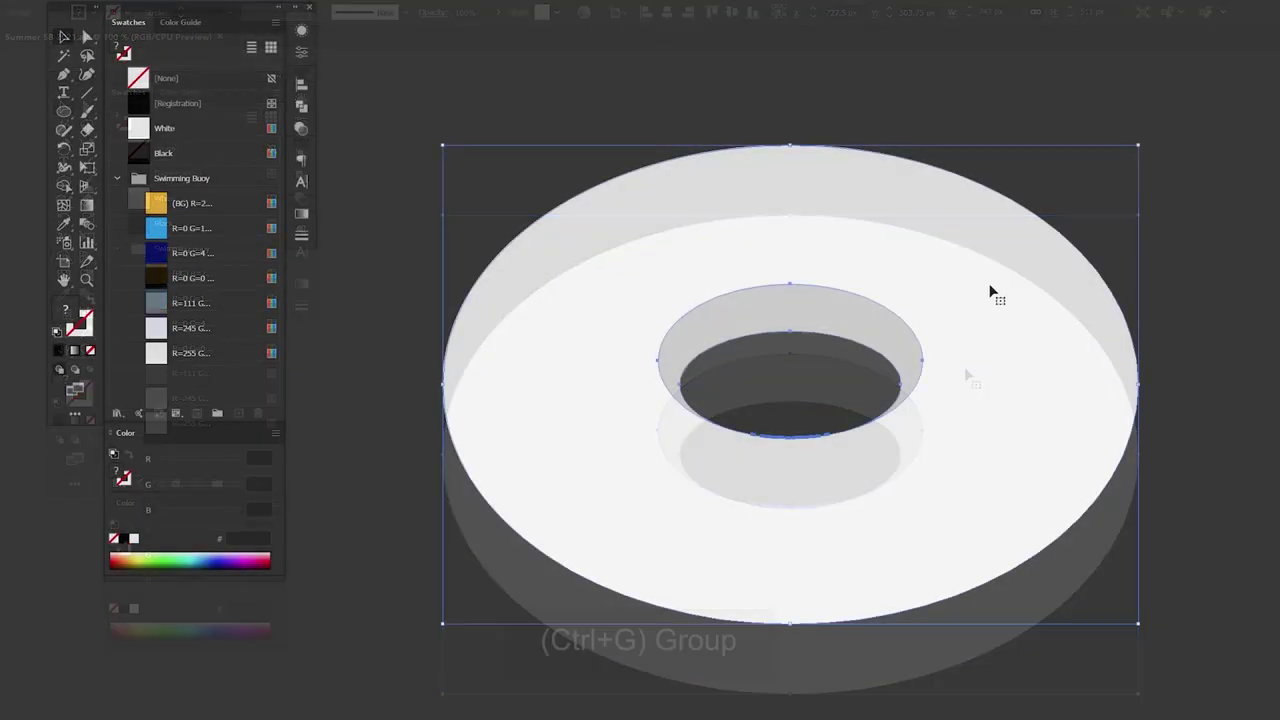
# Draw a curved bright blue 00A6FF shape from the hole to the ring's outer right edge.
pyautogui.click(1175, 260)
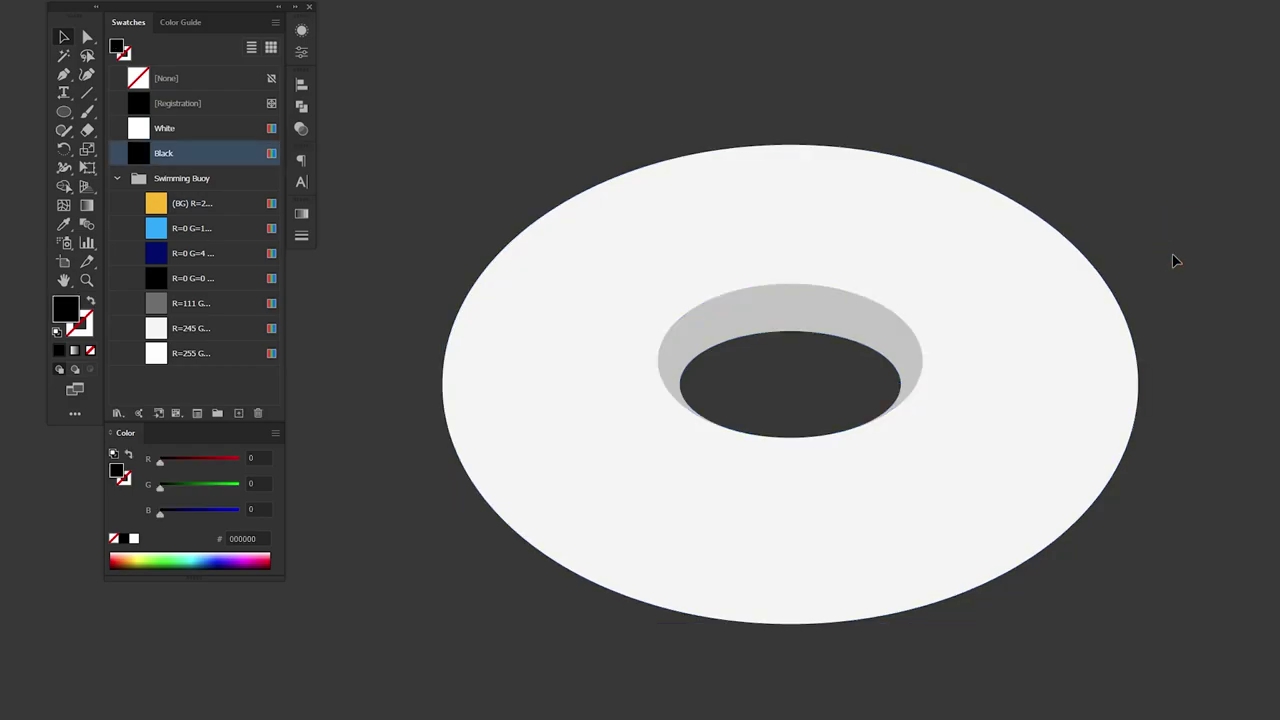
pyautogui.click(160, 231)
pyautogui.press('p')
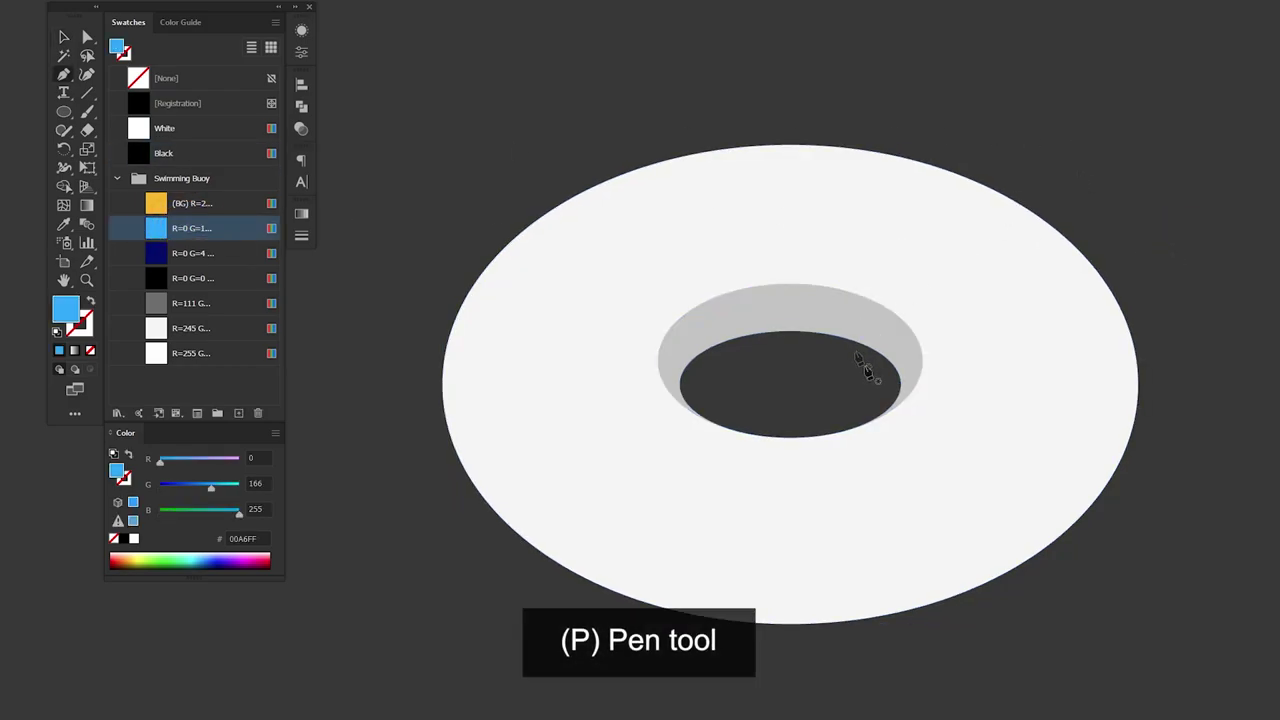
pyautogui.moveTo(866, 370); pyautogui.dragTo(869, 348)
pyautogui.hotkey('ctrl', 'z')
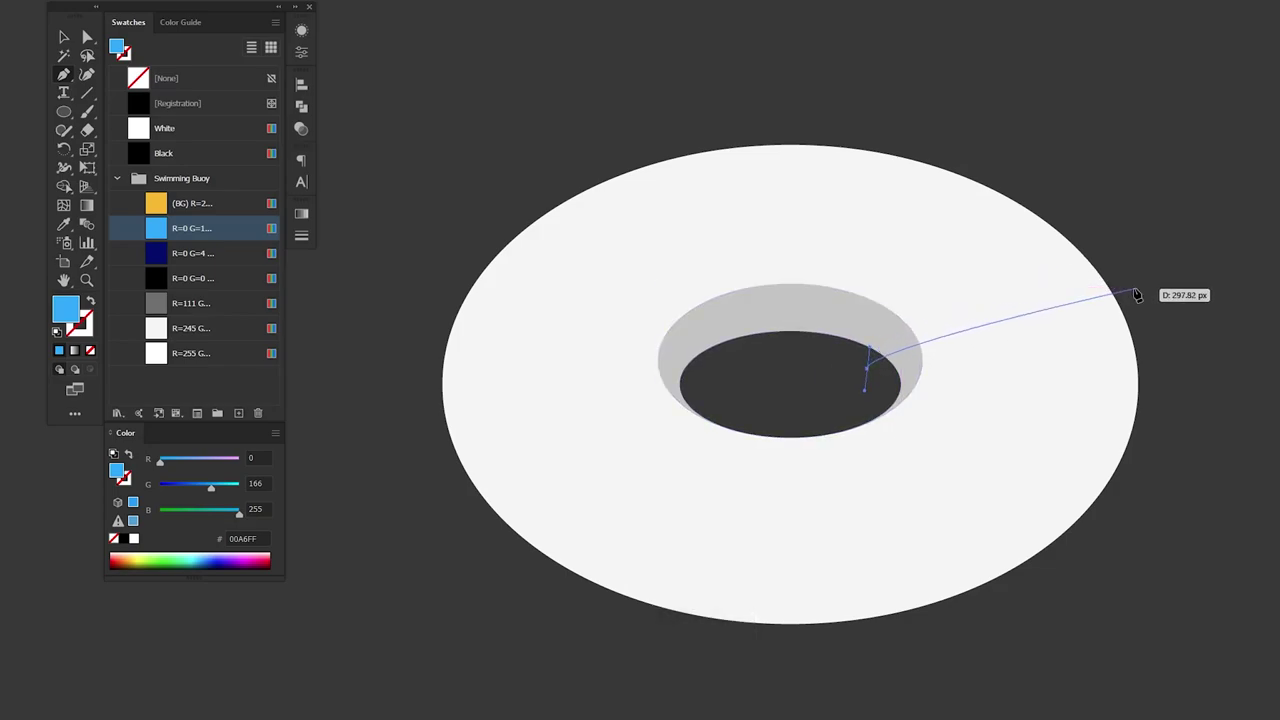
pyautogui.moveTo(1164, 287); pyautogui.dragTo(1279, 358)
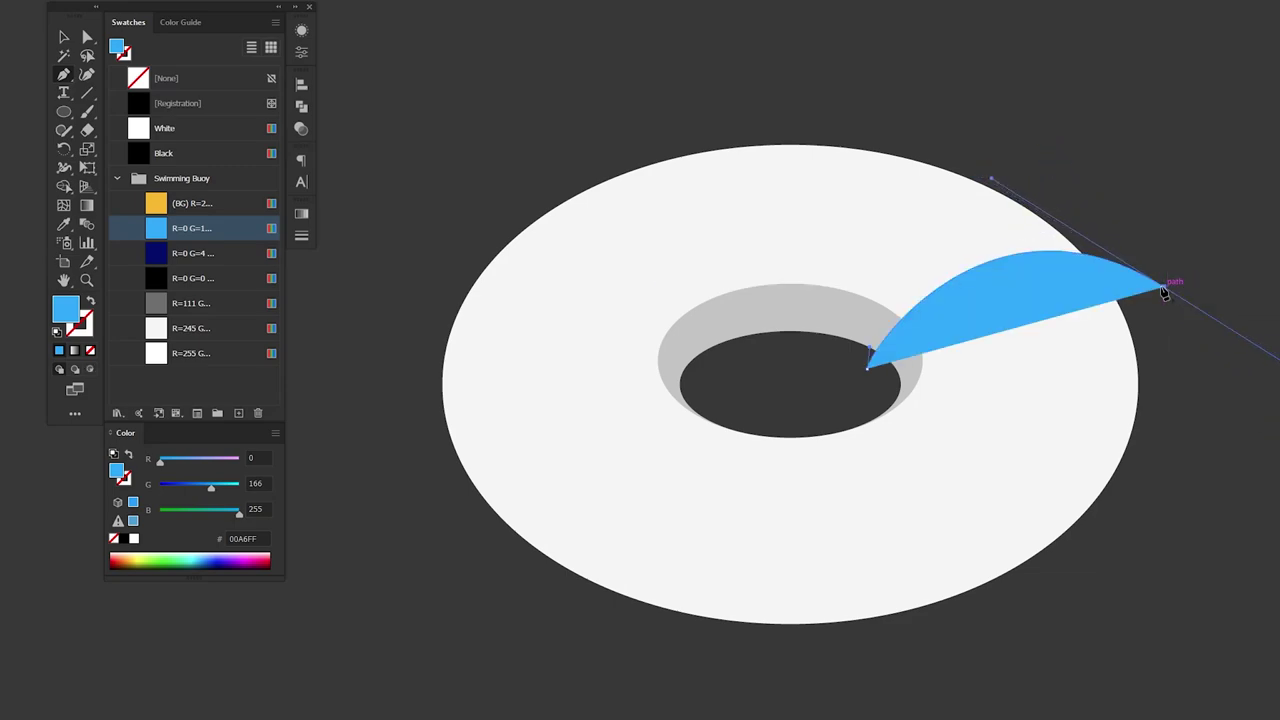
pyautogui.click(975, 97)
pyautogui.moveTo(837, 366); pyautogui.dragTo(826, 600)
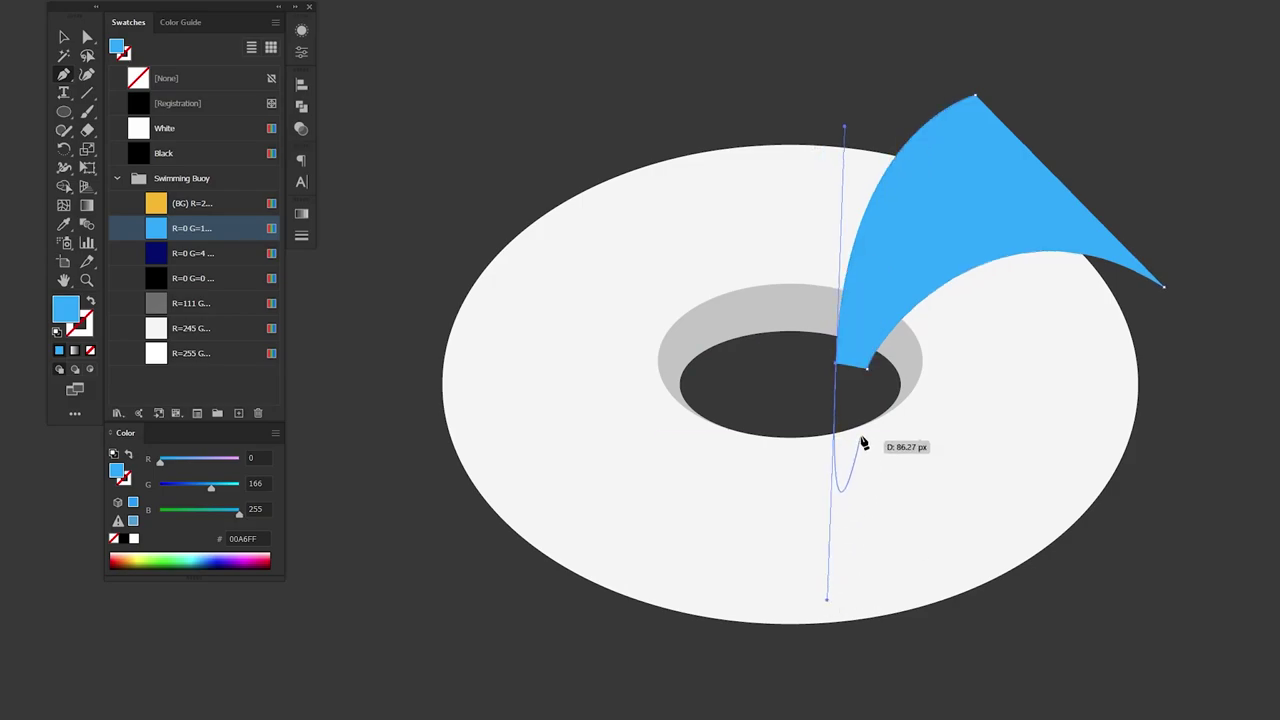
pyautogui.click(842, 366)
pyautogui.press('a')
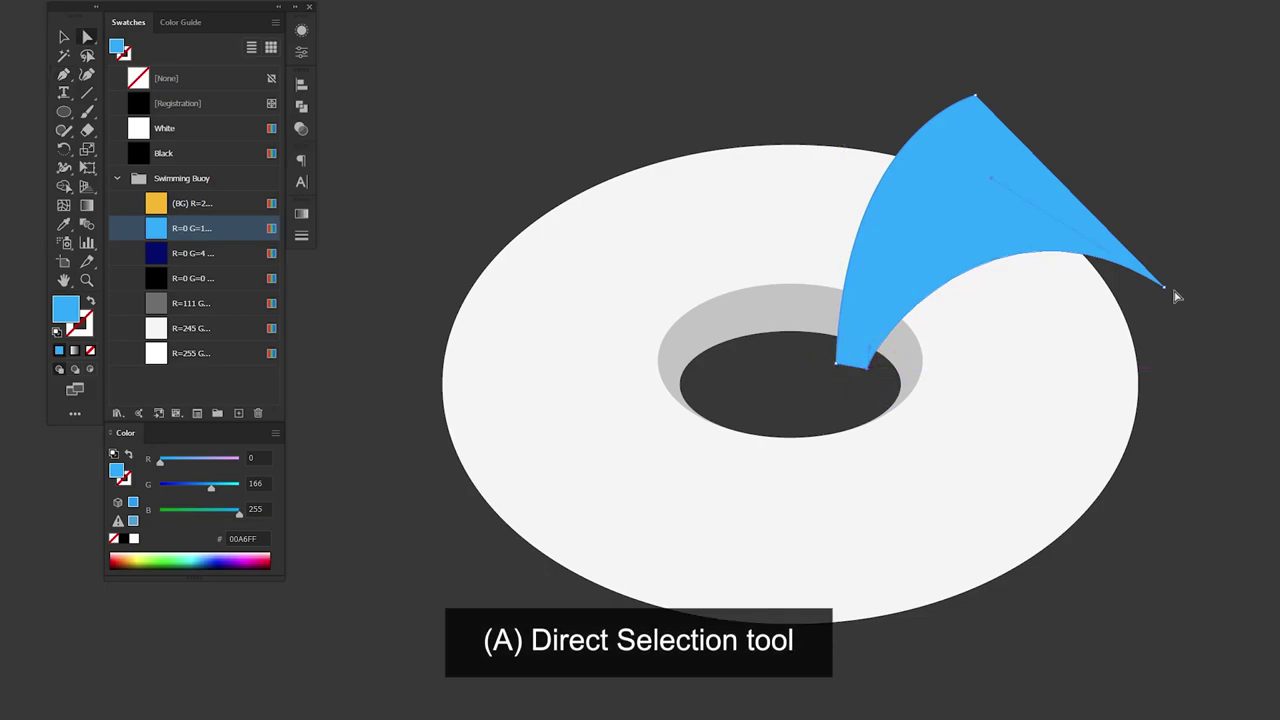
pyautogui.moveTo(1160, 285); pyautogui.dragTo(1190, 310)
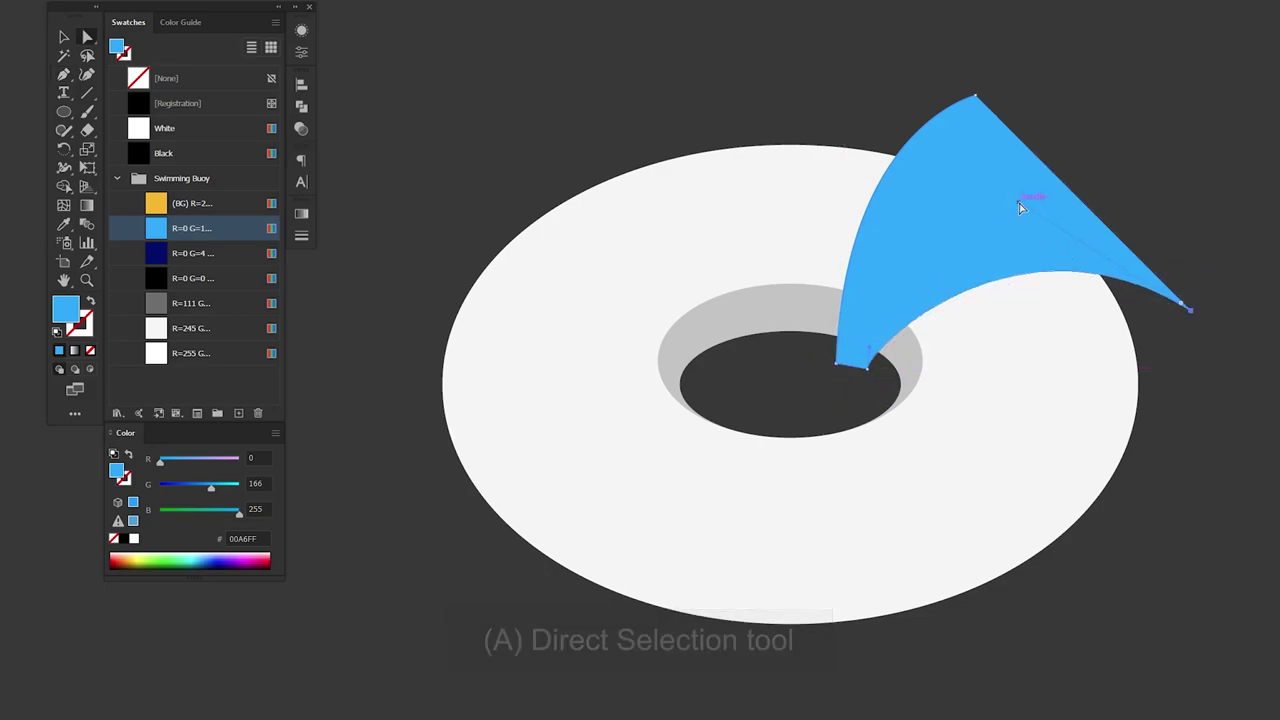
pyautogui.moveTo(1061, 167); pyautogui.dragTo(1063, 196)
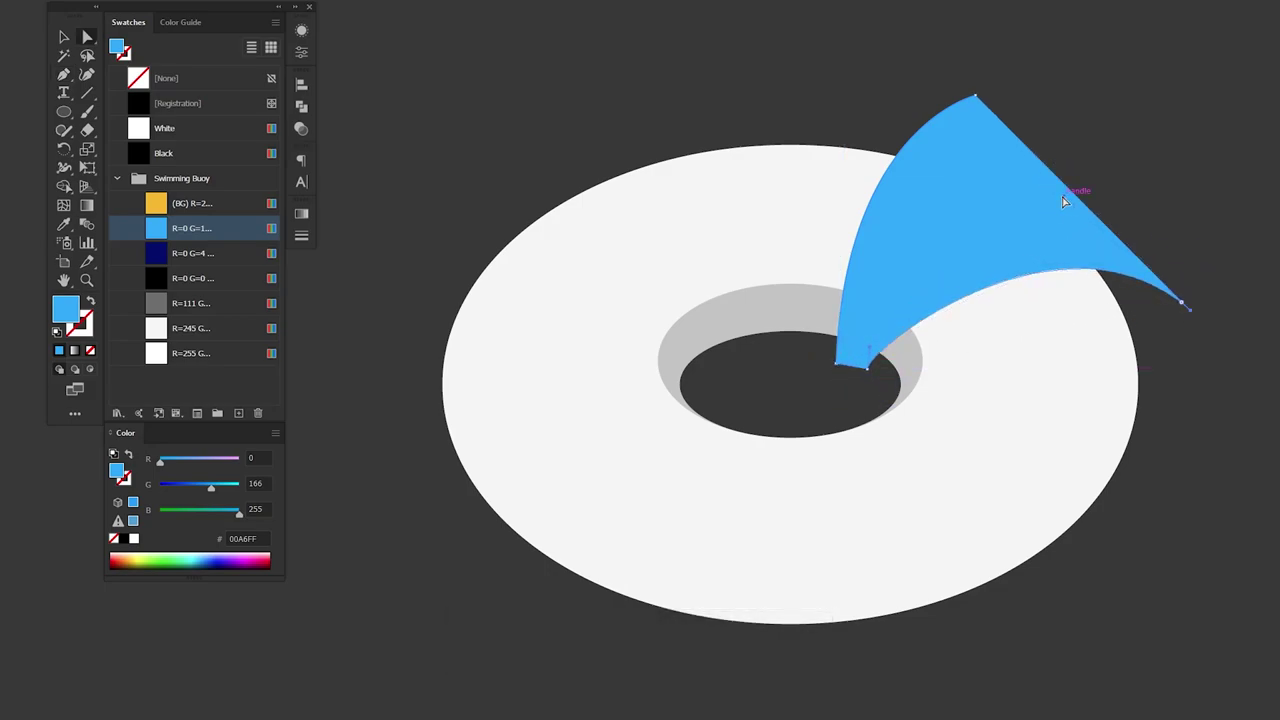
pyautogui.click(1224, 320)
# Draw and reshape a second curved blue shape across the lower right of the ring.
pyautogui.press('p')
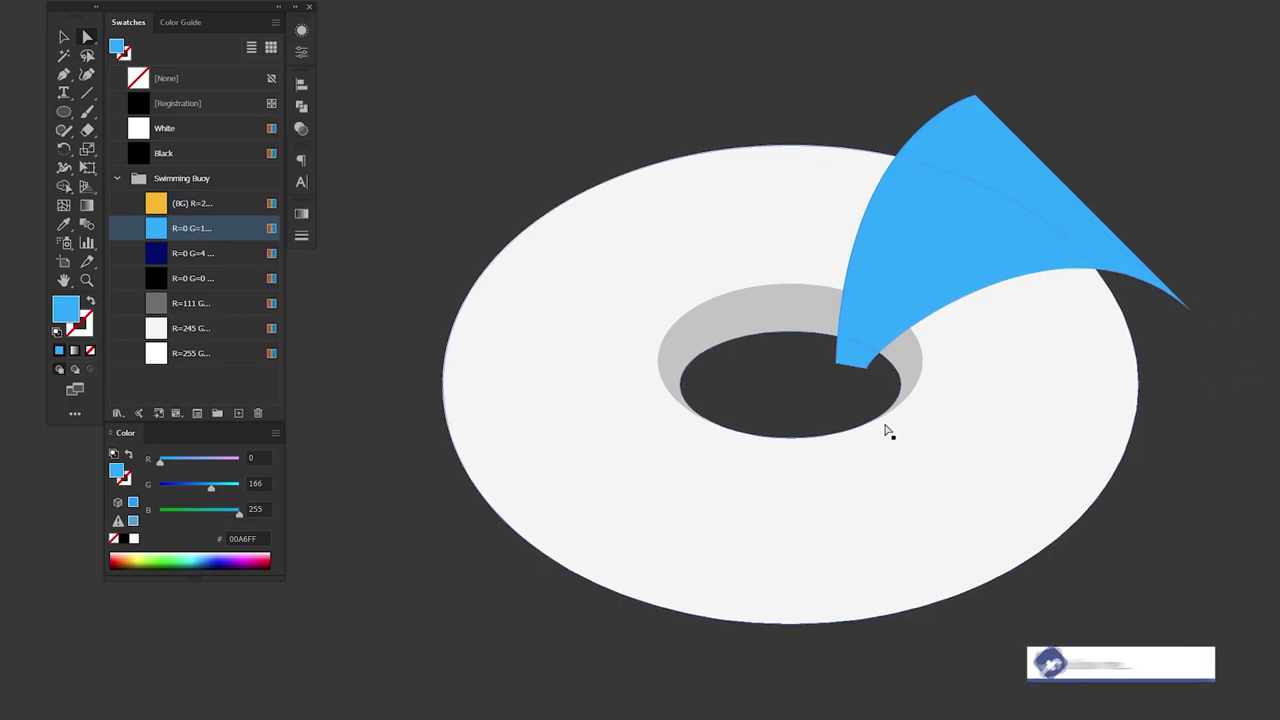
pyautogui.moveTo(836, 355)
pyautogui.mouseDown()
pyautogui.moveTo(982, 556)
pyautogui.moveTo(950, 676)
pyautogui.mouseUp()
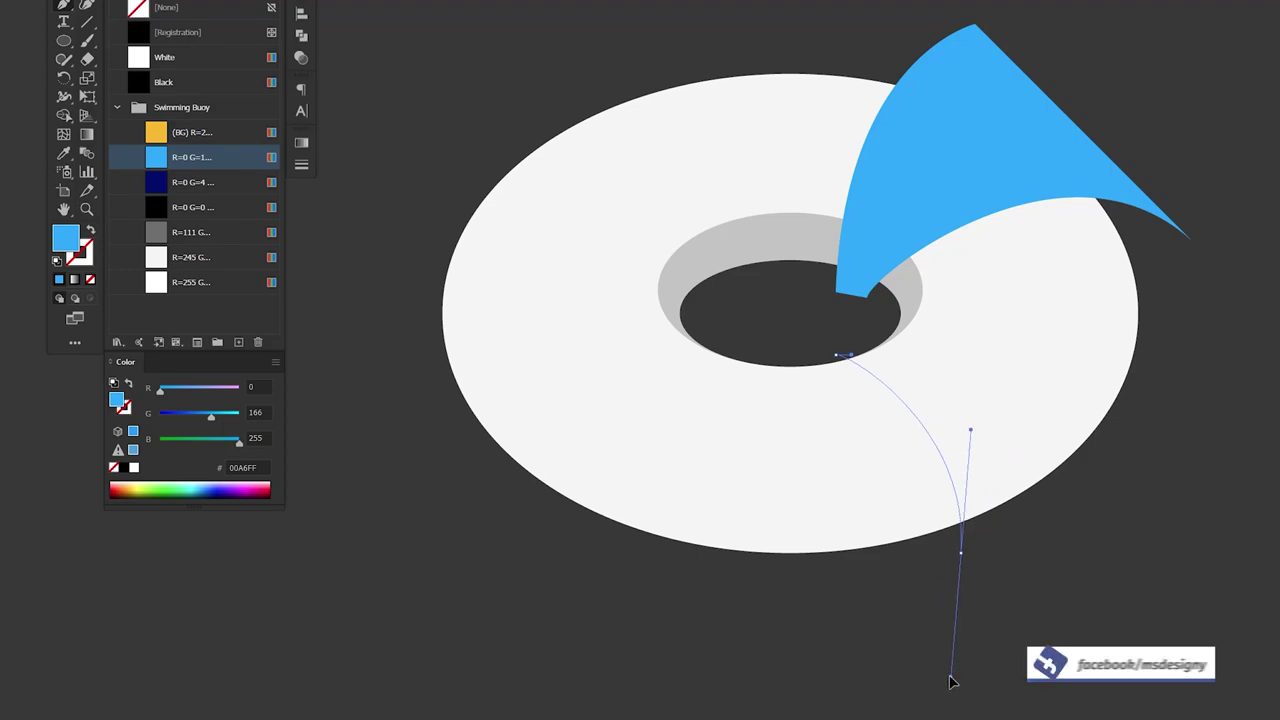
pyautogui.click(1143, 443)
pyautogui.moveTo(874, 340); pyautogui.dragTo(658, 376)
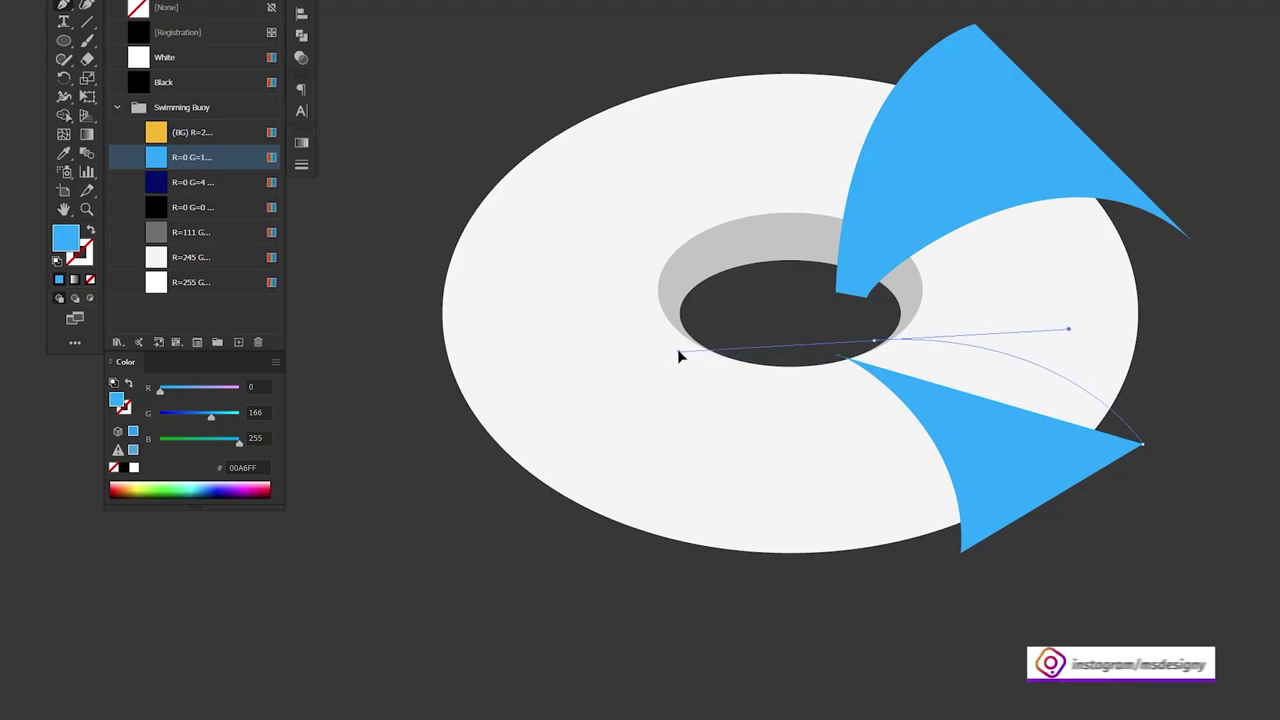
pyautogui.moveTo(658, 376); pyautogui.dragTo(688, 350)
pyautogui.click(836, 355)
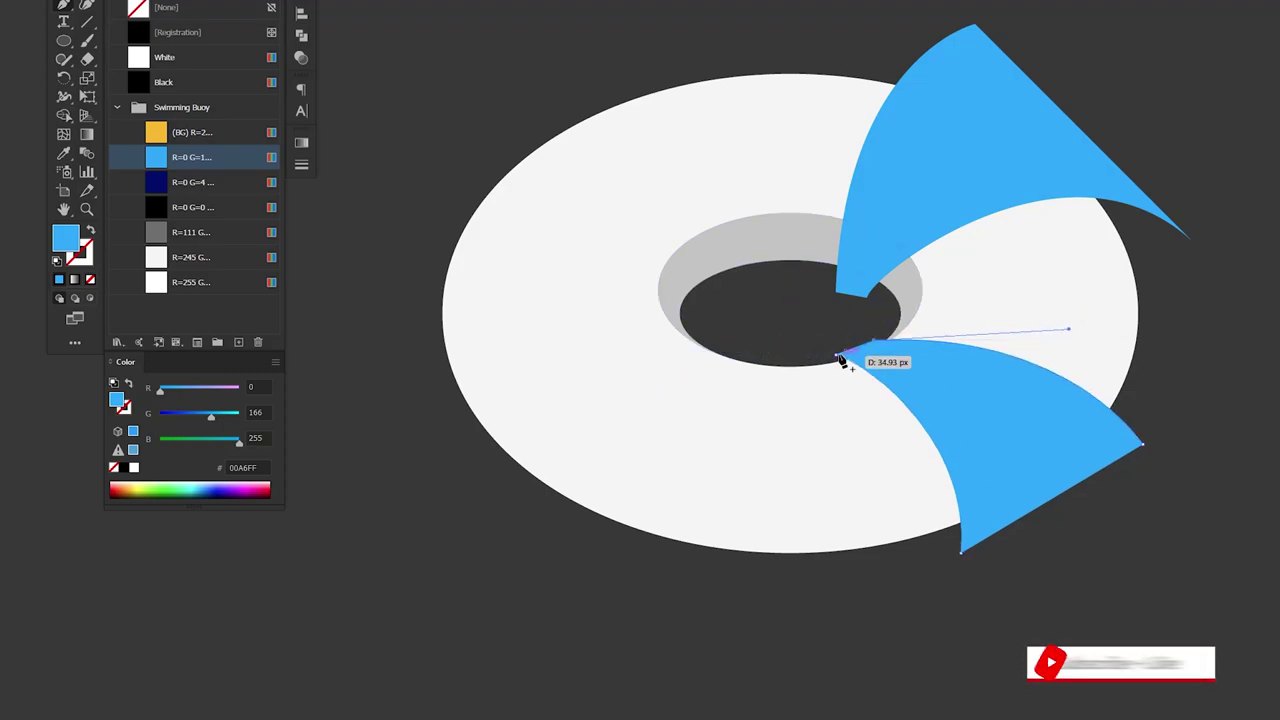
pyautogui.moveTo(958, 556); pyautogui.dragTo(909, 588)
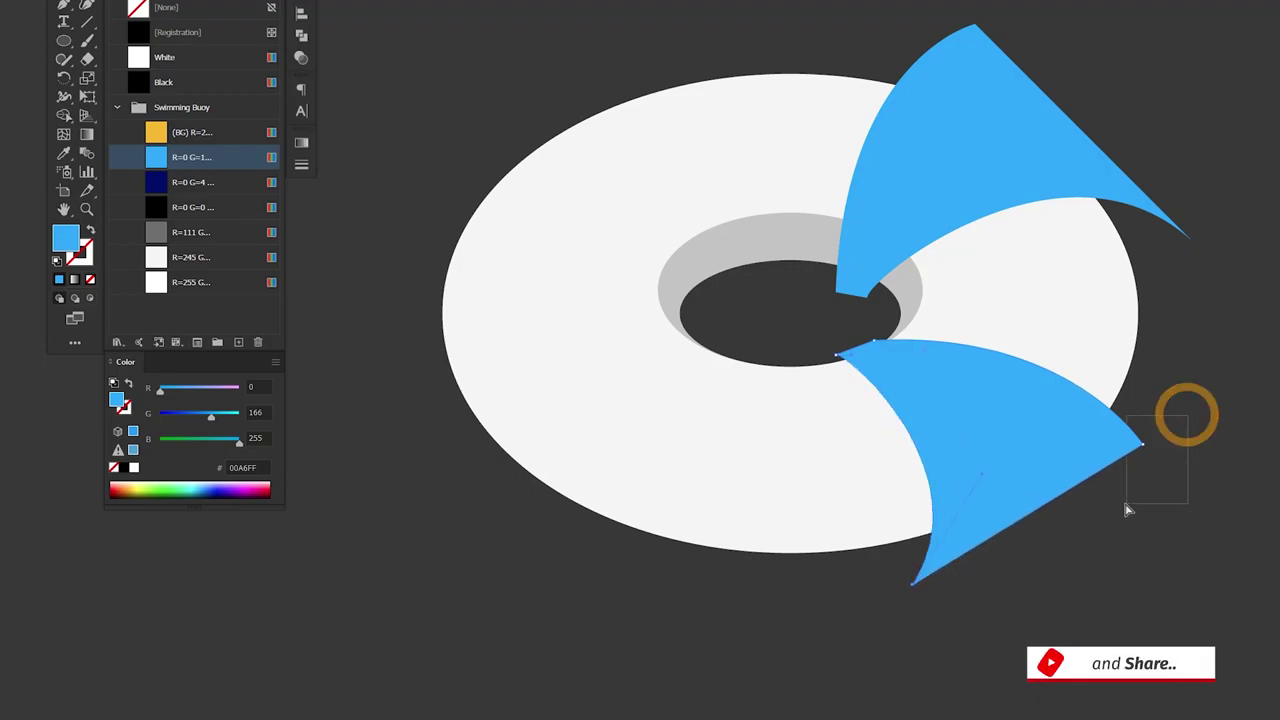
pyautogui.moveTo(1143, 444); pyautogui.dragTo(1137, 466)
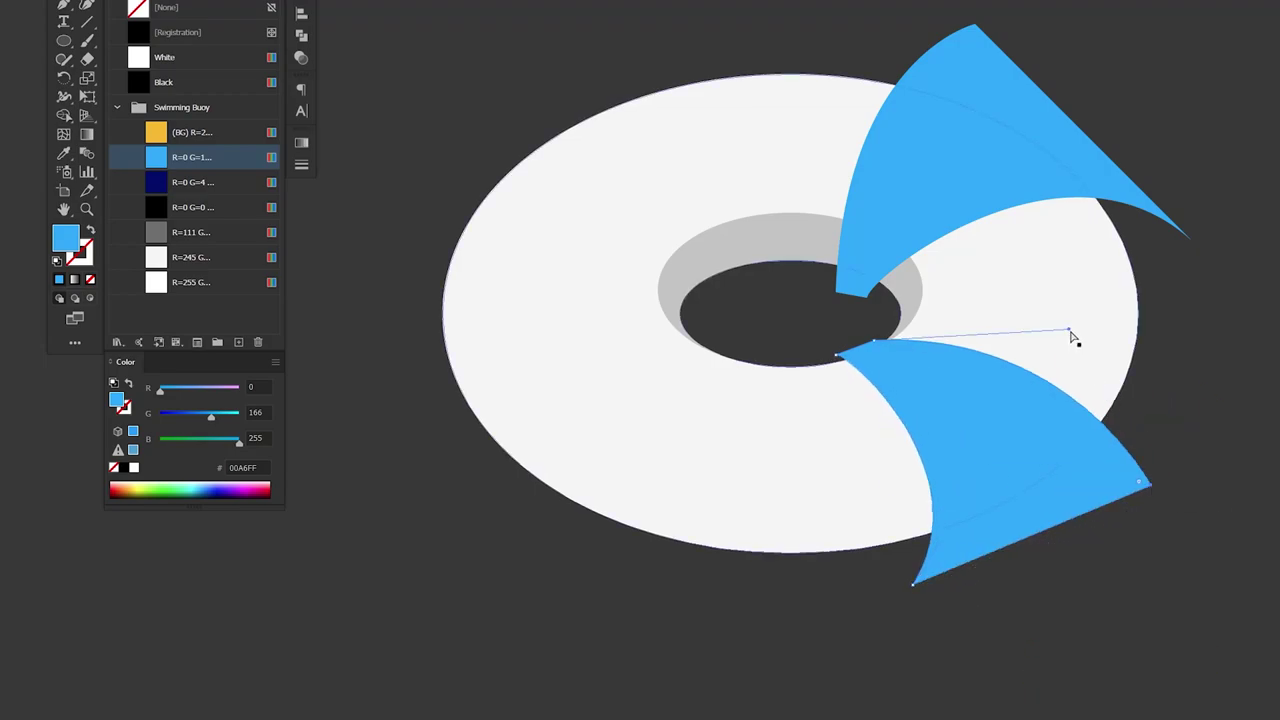
pyautogui.moveTo(1068, 329); pyautogui.dragTo(1006, 314)
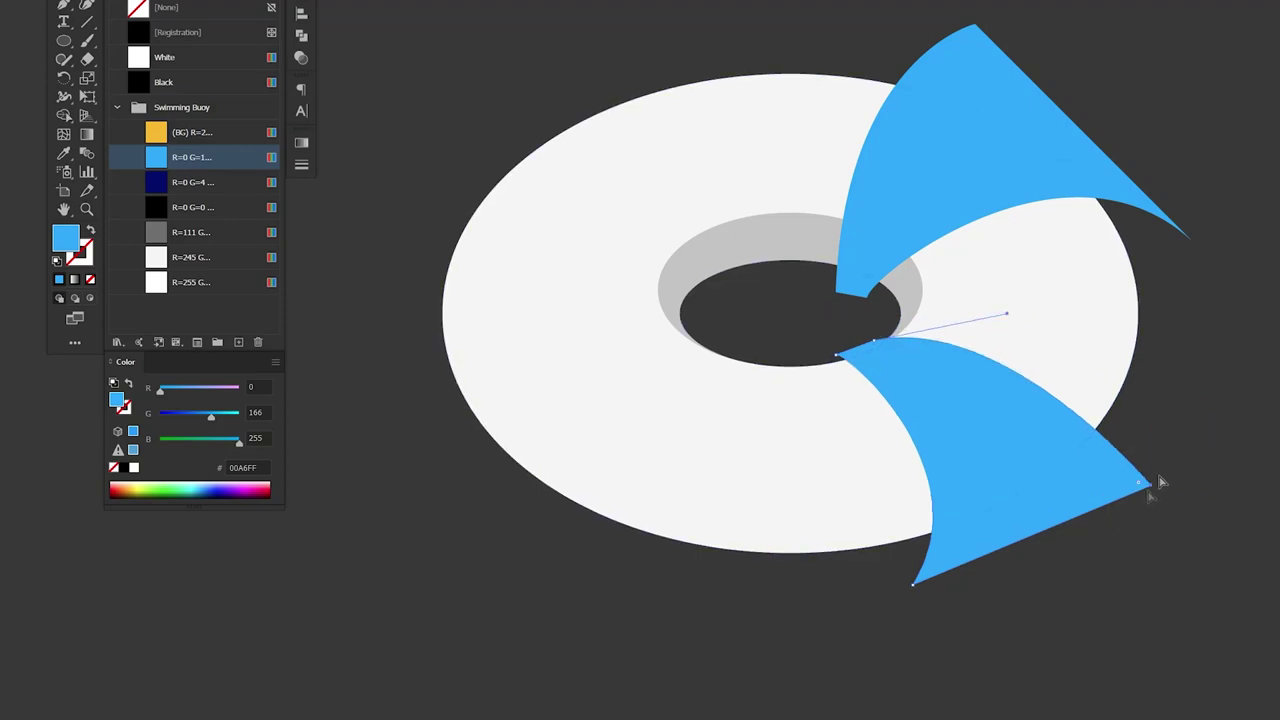
pyautogui.moveTo(1157, 484); pyautogui.dragTo(1126, 463)
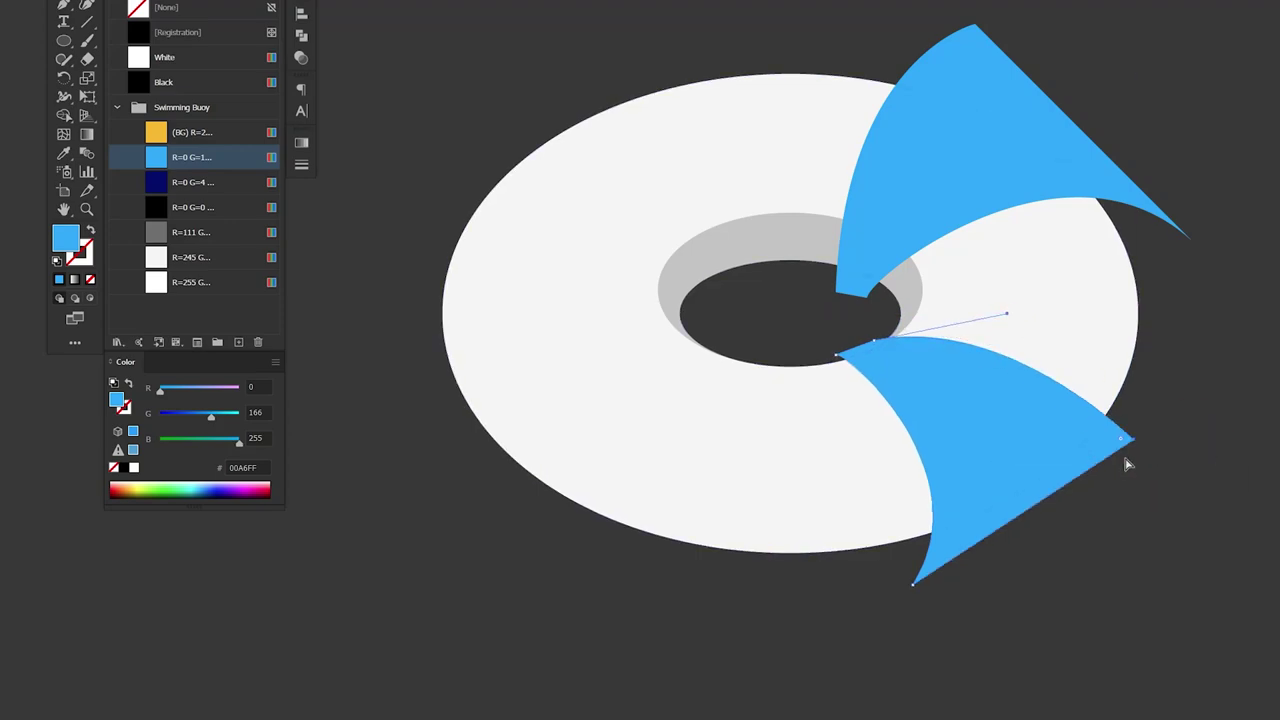
pyautogui.moveTo(912, 583); pyautogui.dragTo(935, 589)
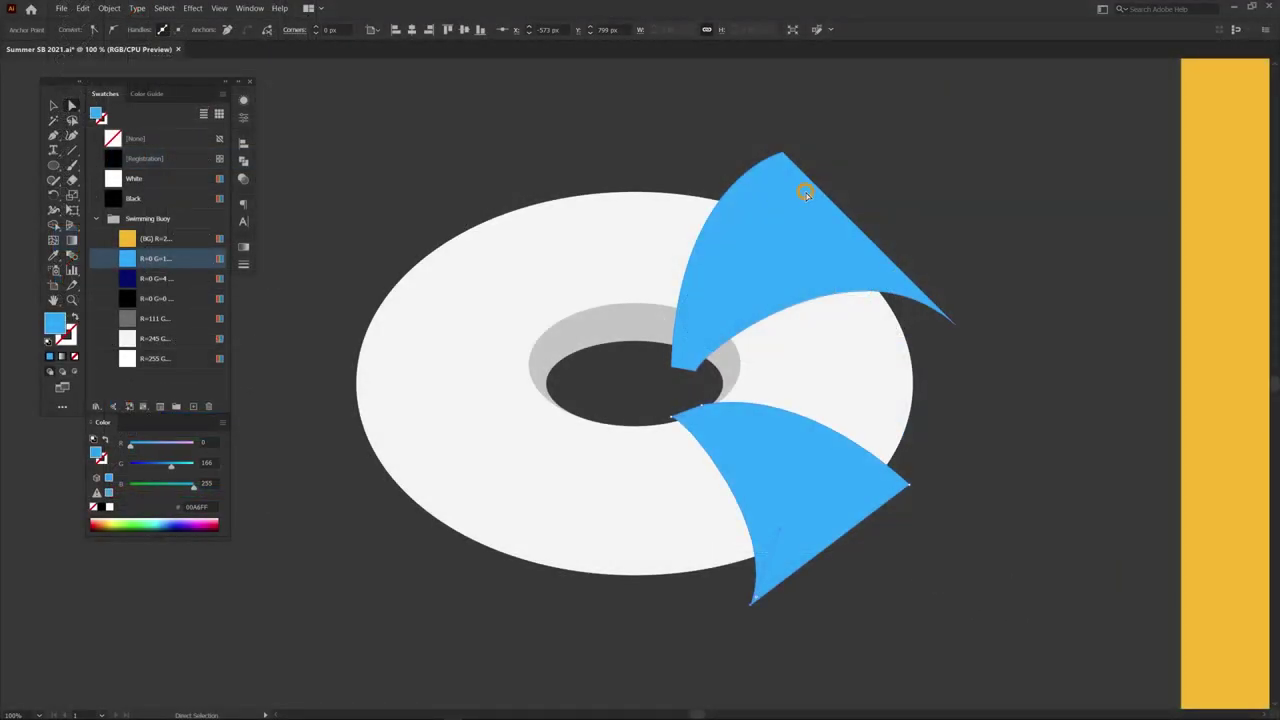
# Reshape the upper blue shape's inner corner and left curve, then group both blue shapes.
pyautogui.moveTo(674, 365)
pyautogui.mouseDown()
pyautogui.moveTo(702, 380)
pyautogui.moveTo(706, 322)
pyautogui.mouseUp()
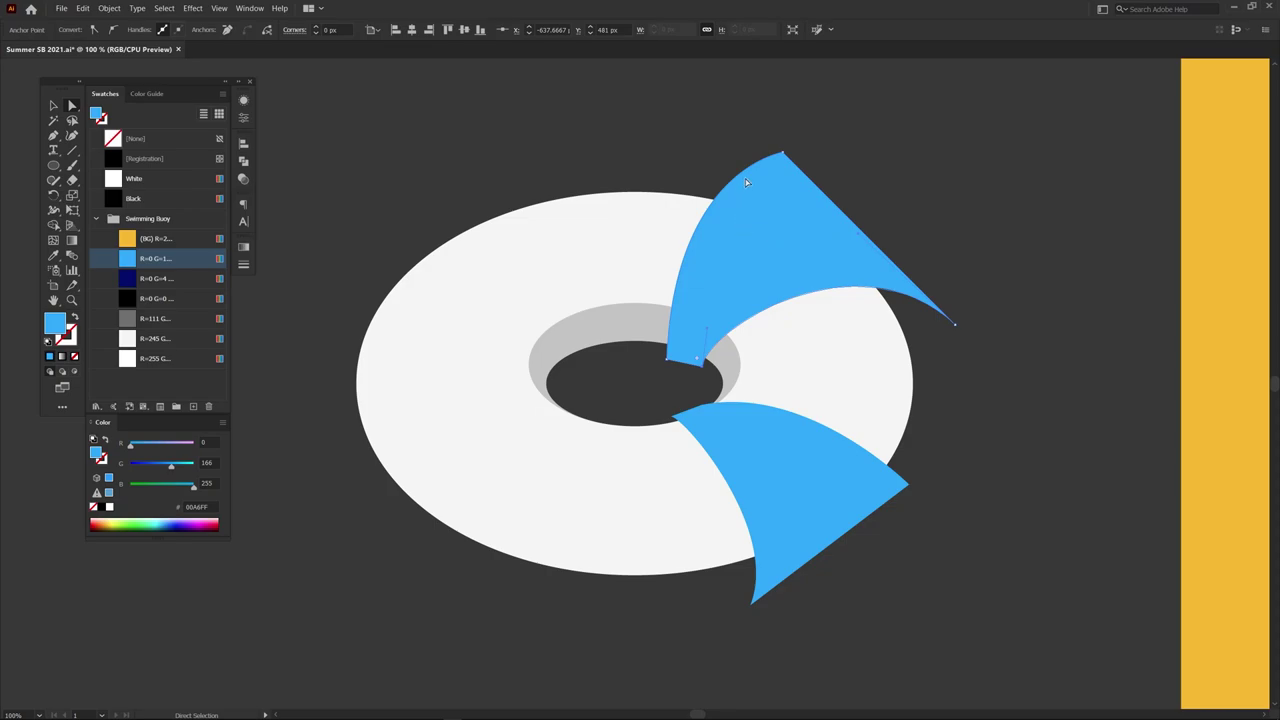
pyautogui.click(779, 156)
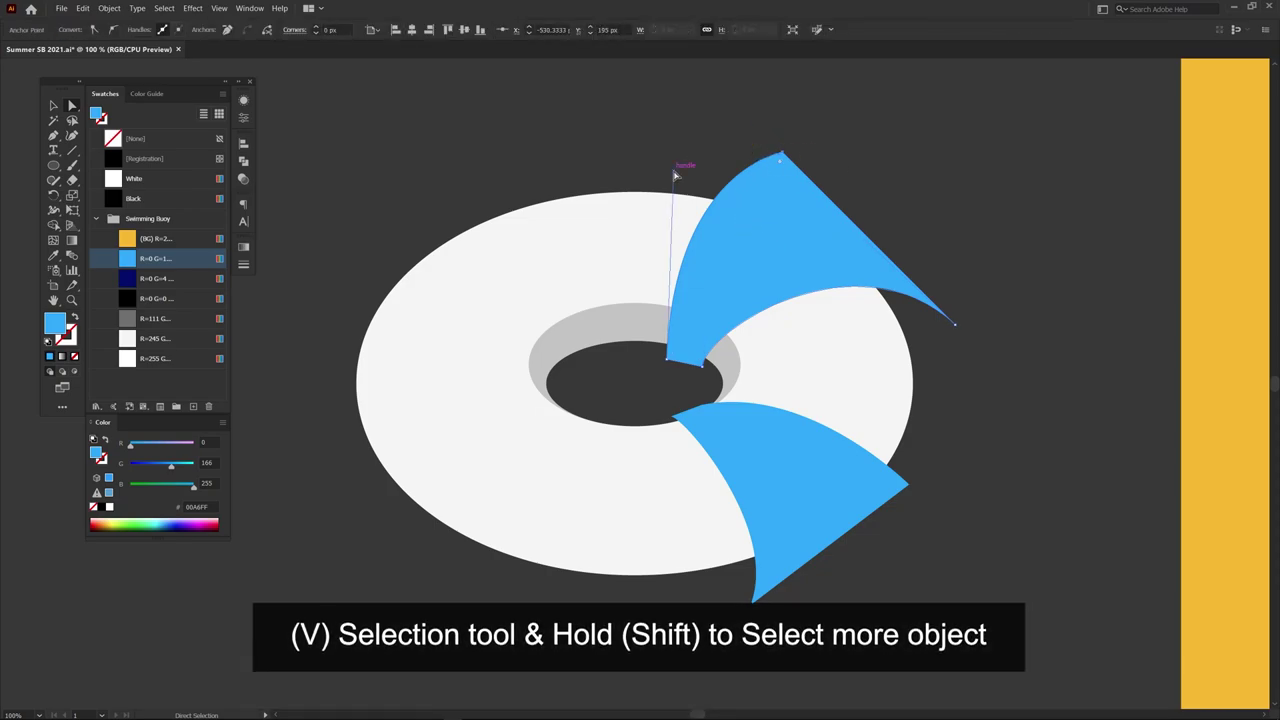
pyautogui.moveTo(675, 176); pyautogui.dragTo(685, 165)
pyautogui.click(991, 273)
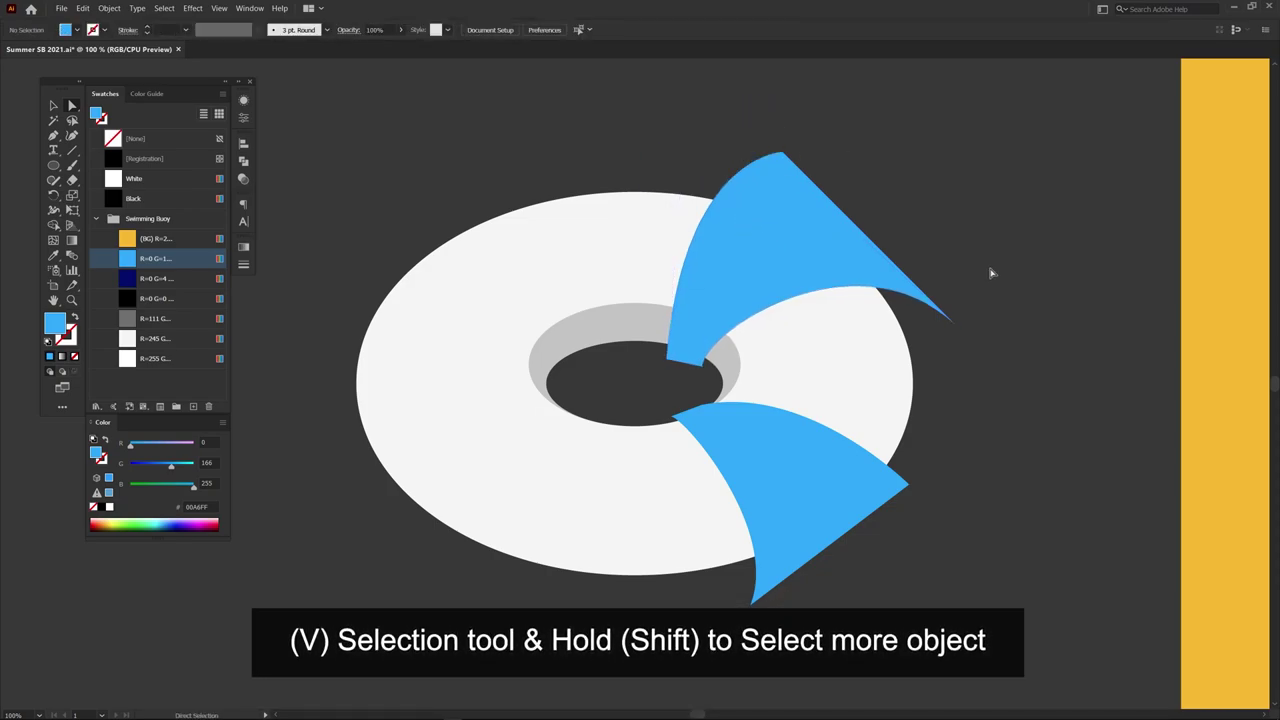
pyautogui.click(830, 253)
pyautogui.keyDown('shift'); pyautogui.click(835, 495); pyautogui.keyUp('shift')
pyautogui.rightClick(767, 250)
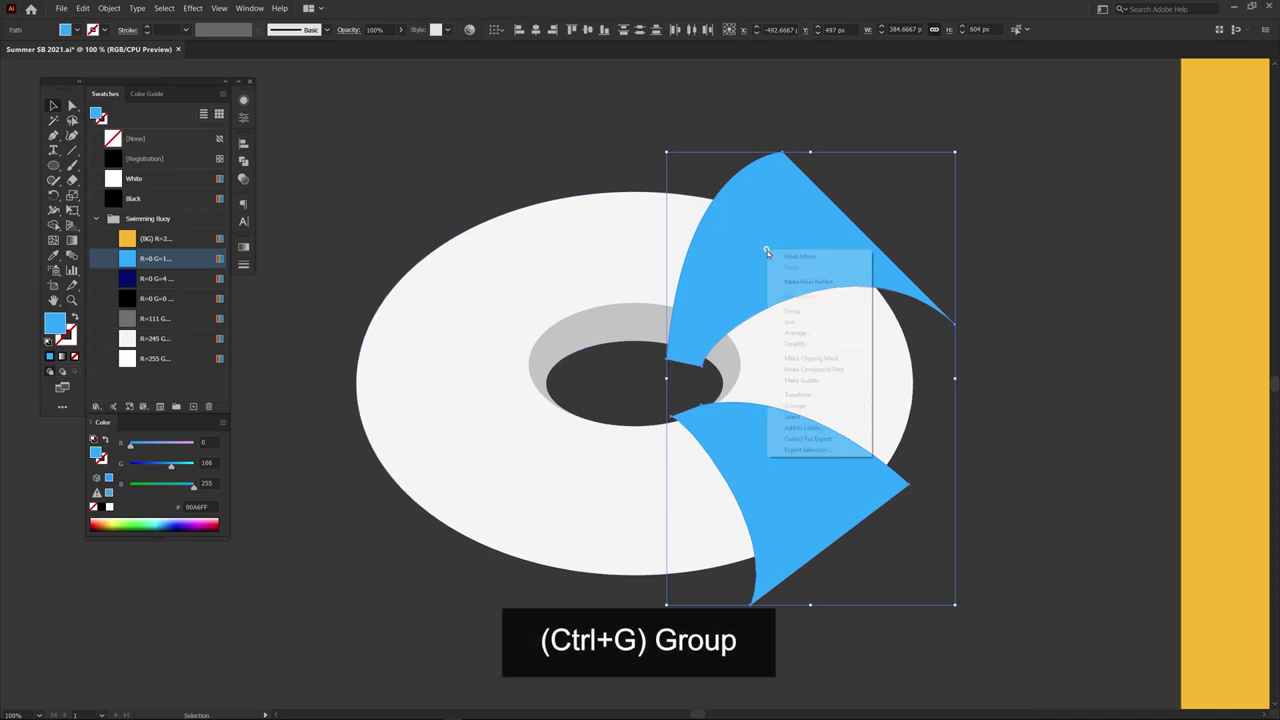
pyautogui.click(800, 314)
# Fine-tune the lower blade's tip and inner curve and the upper blade's left curve and tip.
pyautogui.press('a')
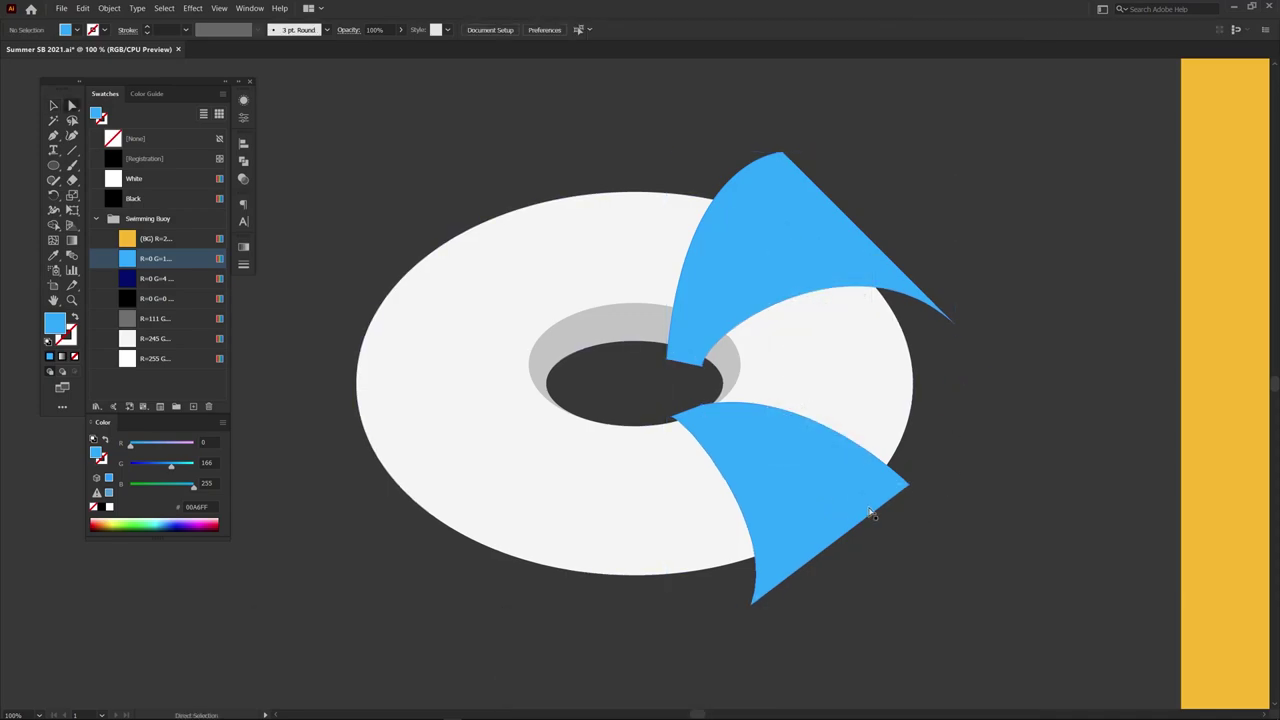
pyautogui.click(873, 505)
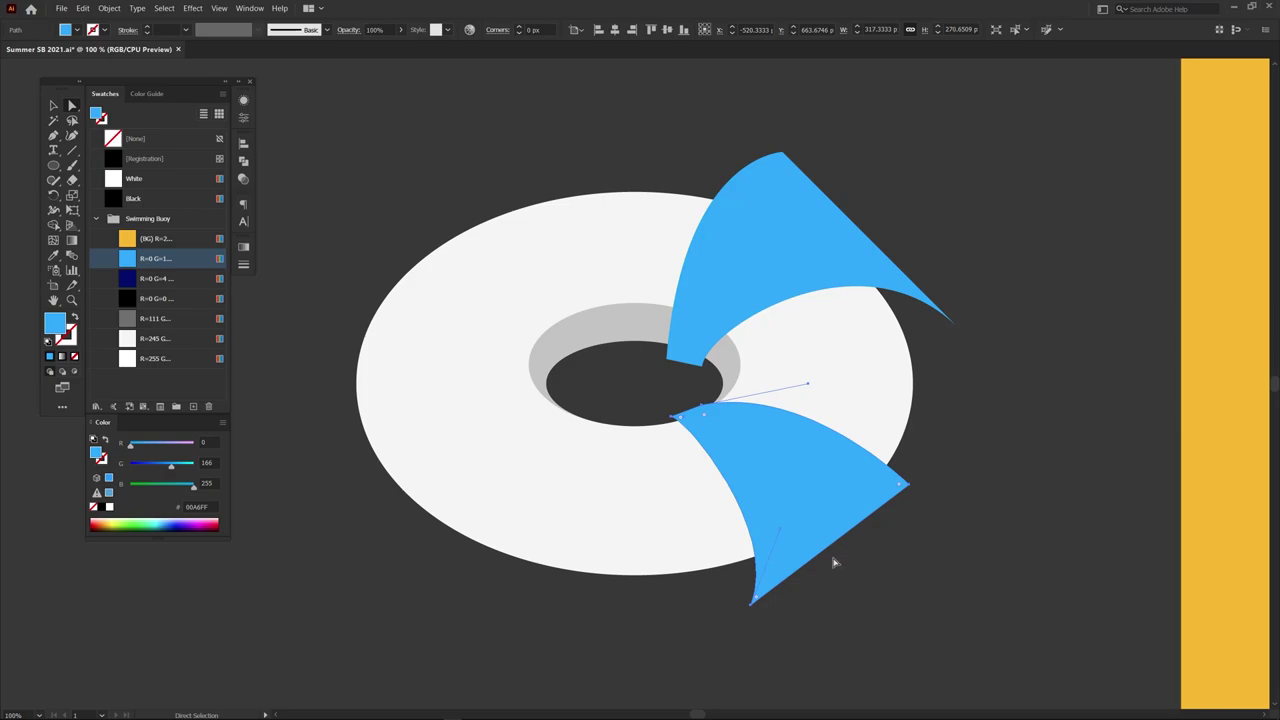
pyautogui.moveTo(912, 489)
pyautogui.mouseDown()
pyautogui.moveTo(938, 491)
pyautogui.moveTo(904, 521)
pyautogui.mouseUp()
pyautogui.moveTo(808, 383); pyautogui.dragTo(866, 381)
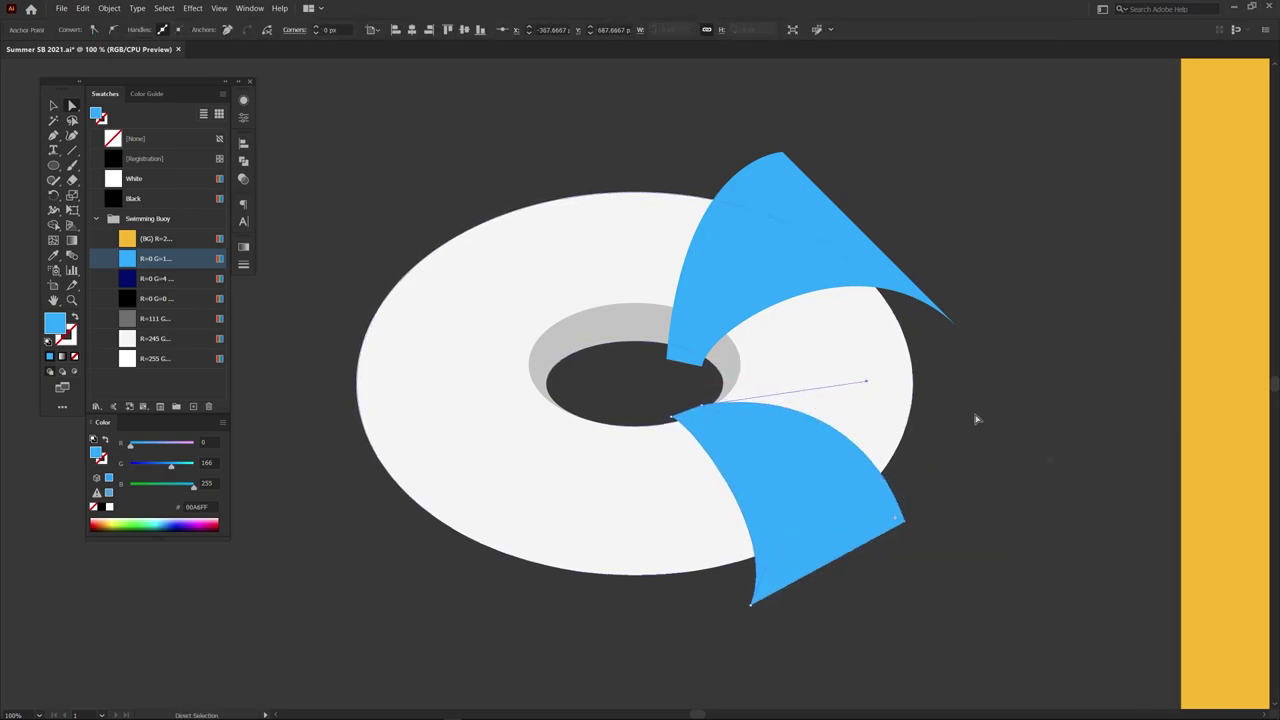
pyautogui.click(697, 265)
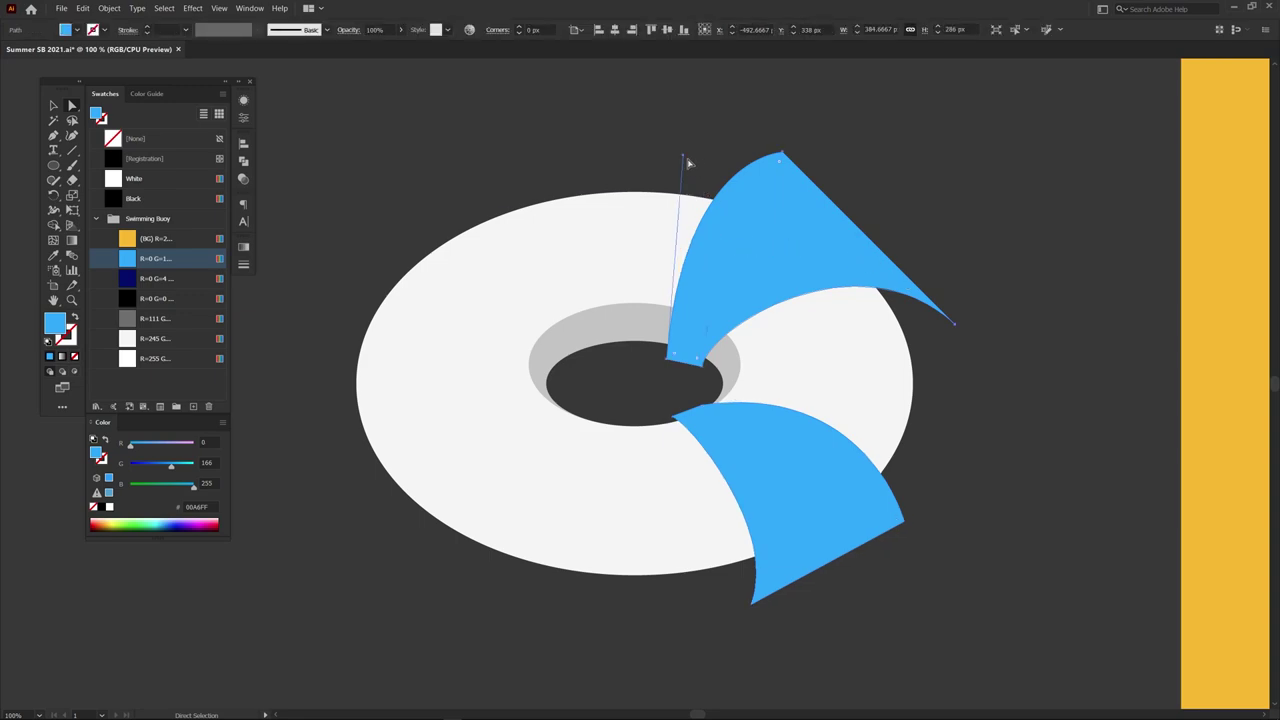
pyautogui.moveTo(681, 158); pyautogui.dragTo(679, 187)
pyautogui.click(919, 191)
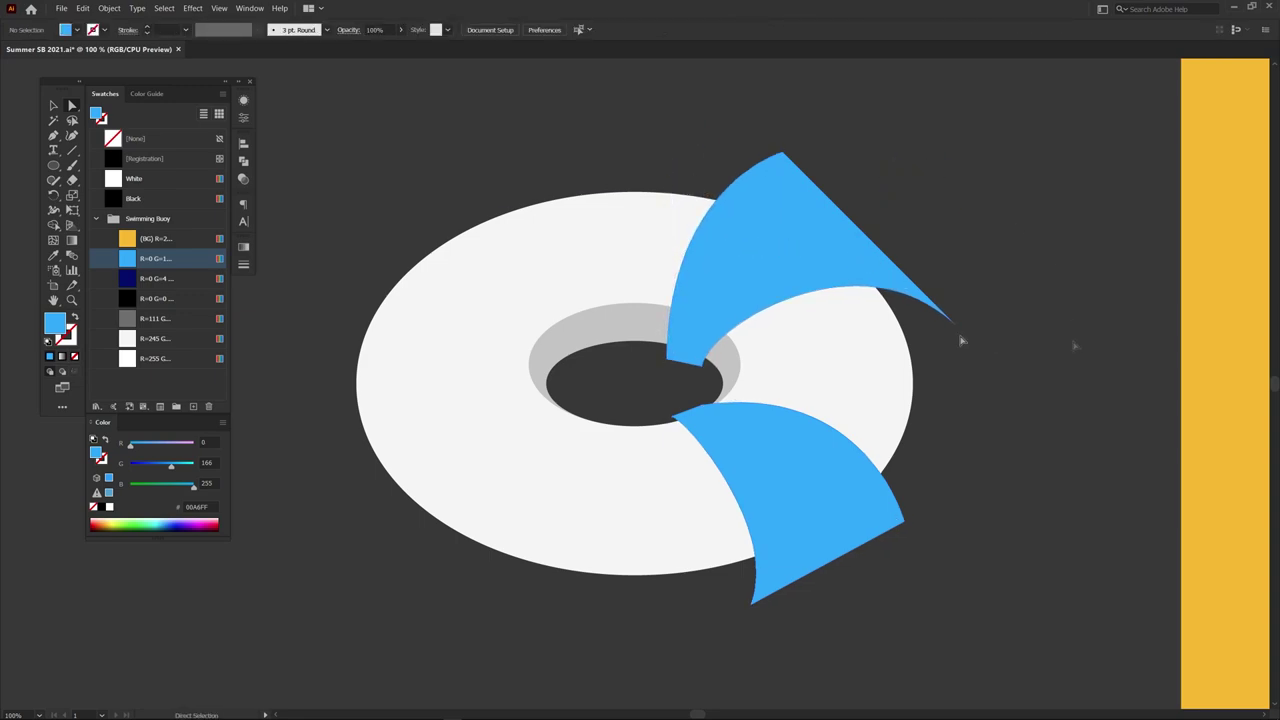
pyautogui.moveTo(703, 372); pyautogui.dragTo(706, 368)
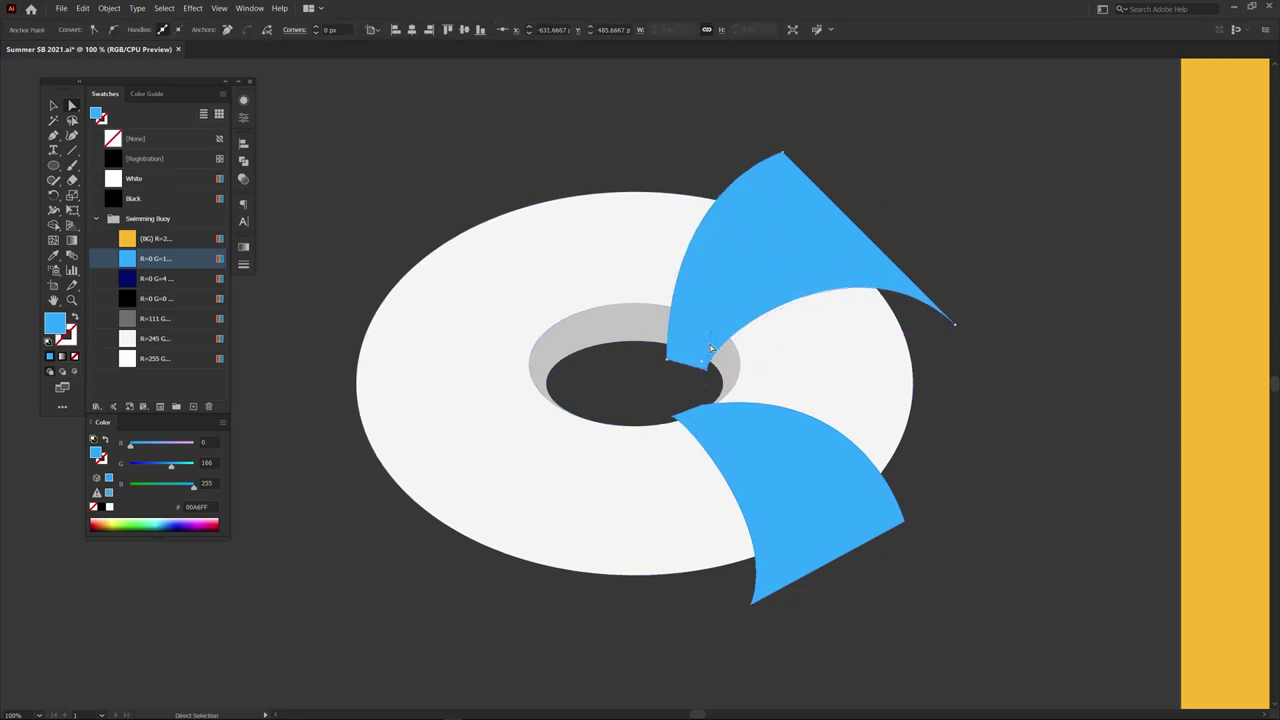
# Reflect a vertical copy of the blue blades onto the ring's left side and group all four.
pyautogui.press('v')
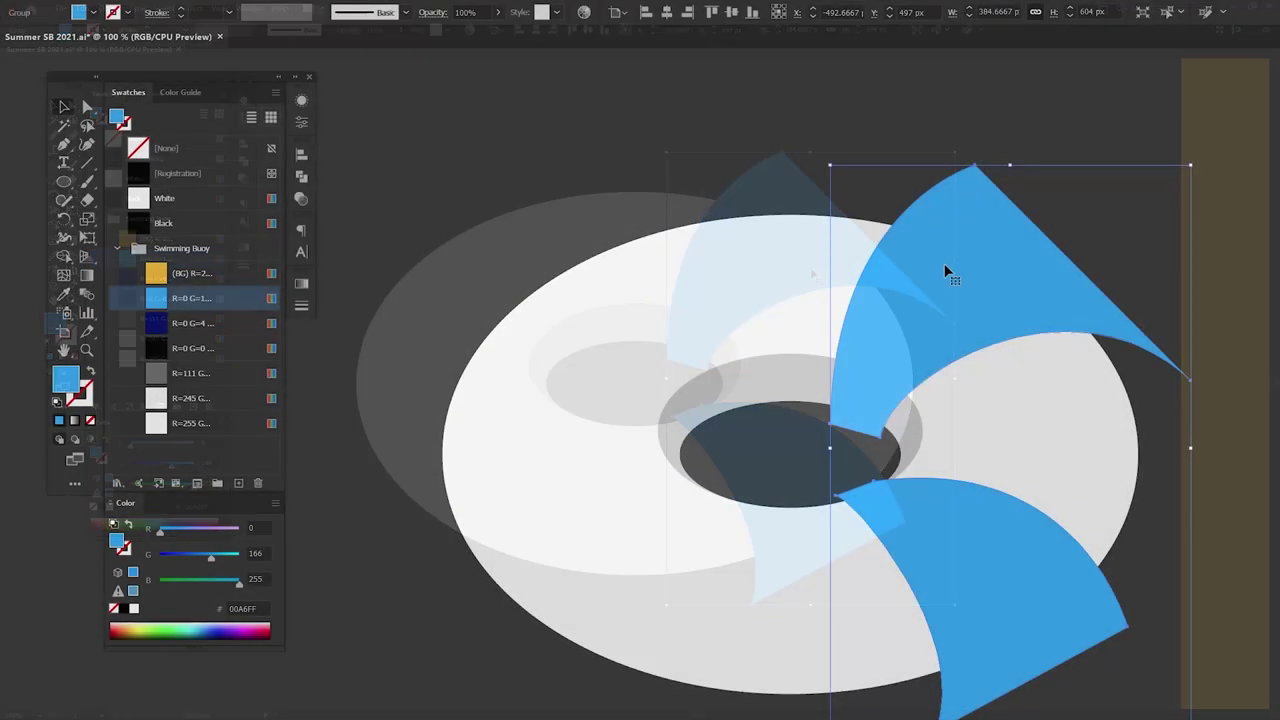
pyautogui.rightClick(940, 266)
pyautogui.moveTo(971, 402)
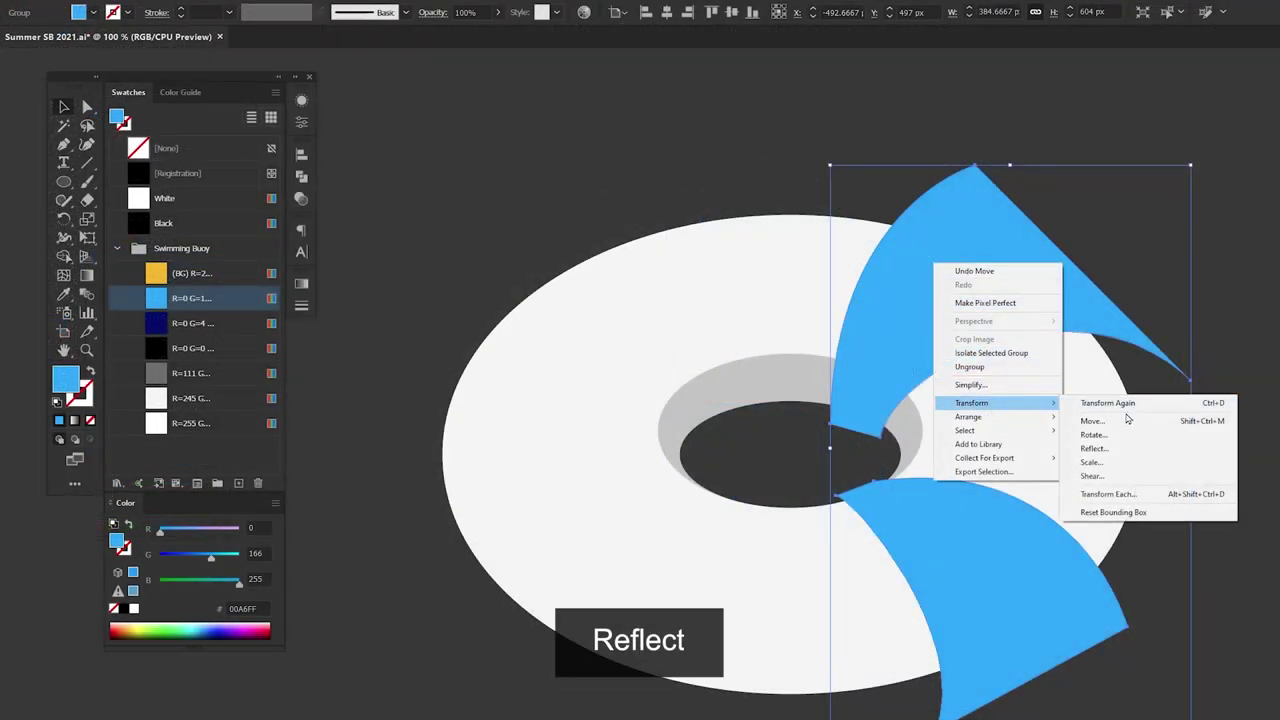
pyautogui.click(1133, 452)
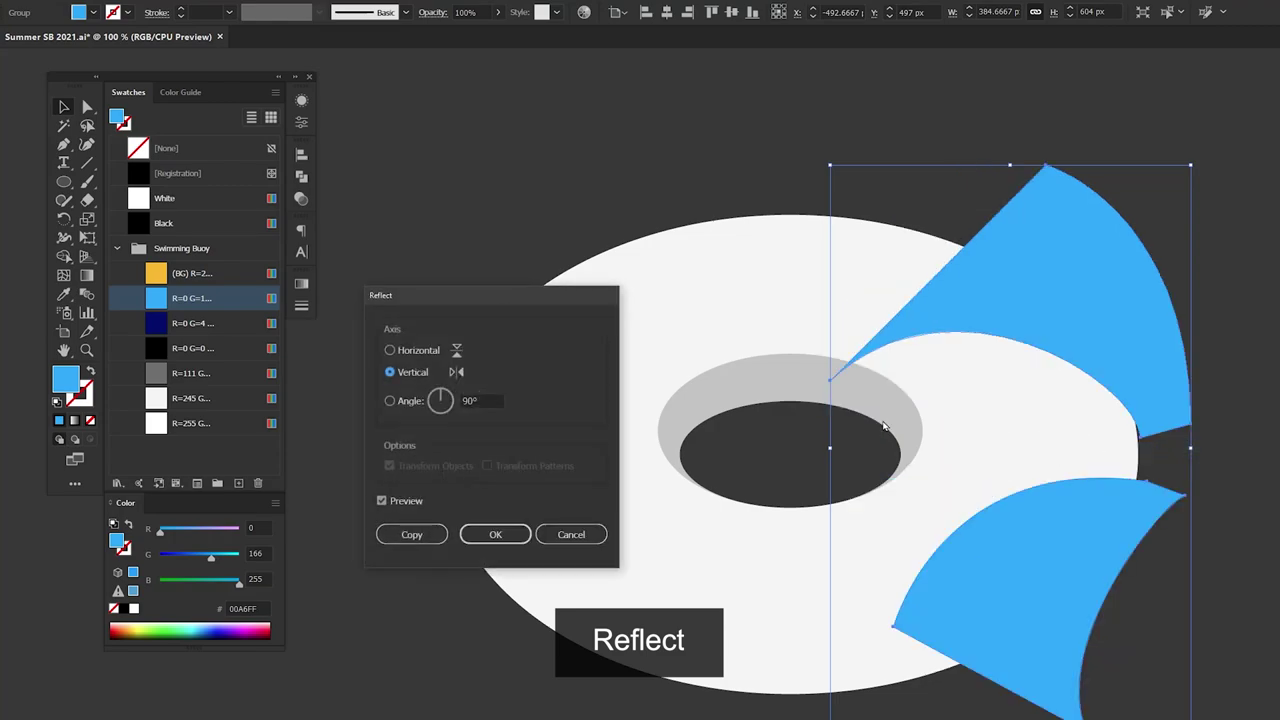
pyautogui.click(385, 533)
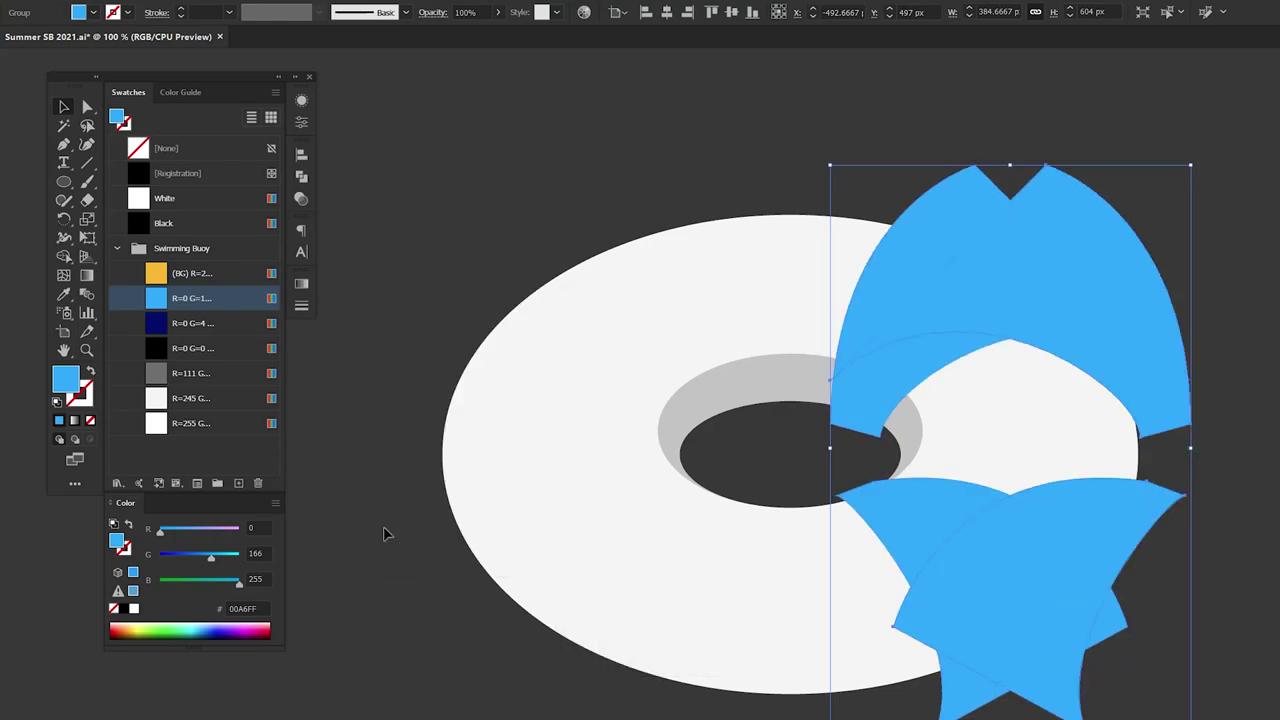
pyautogui.moveTo(1070, 283)
pyautogui.mouseDown()
pyautogui.moveTo(580, 283)
pyautogui.moveTo(635, 284)
pyautogui.mouseUp()
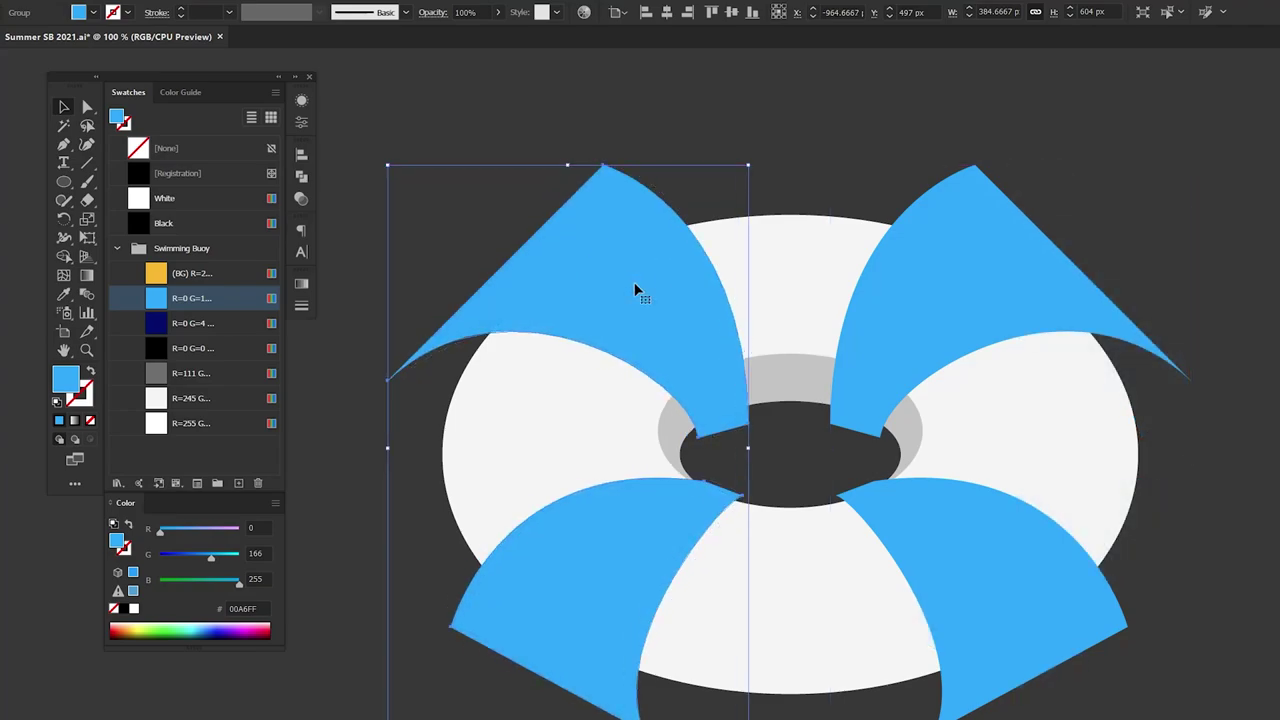
pyautogui.keyDown('shift'); pyautogui.click(914, 297); pyautogui.keyUp('shift')
pyautogui.rightClick(948, 216)
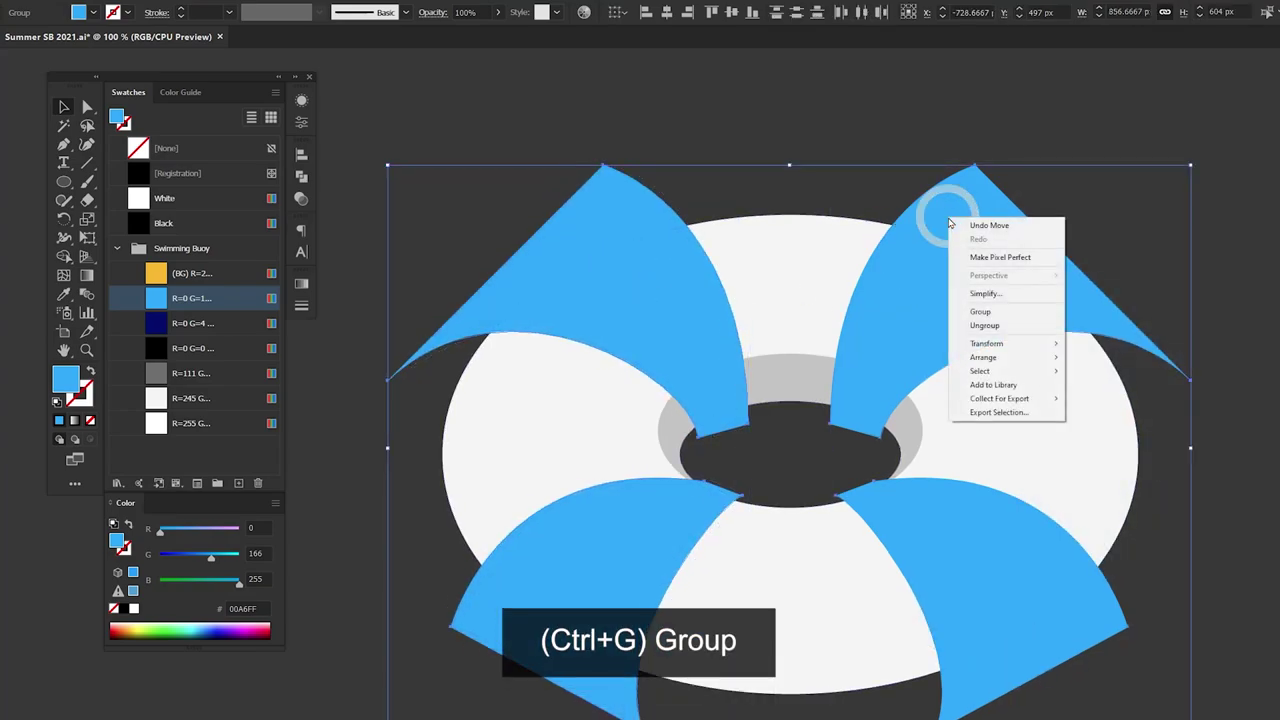
pyautogui.click(990, 313)
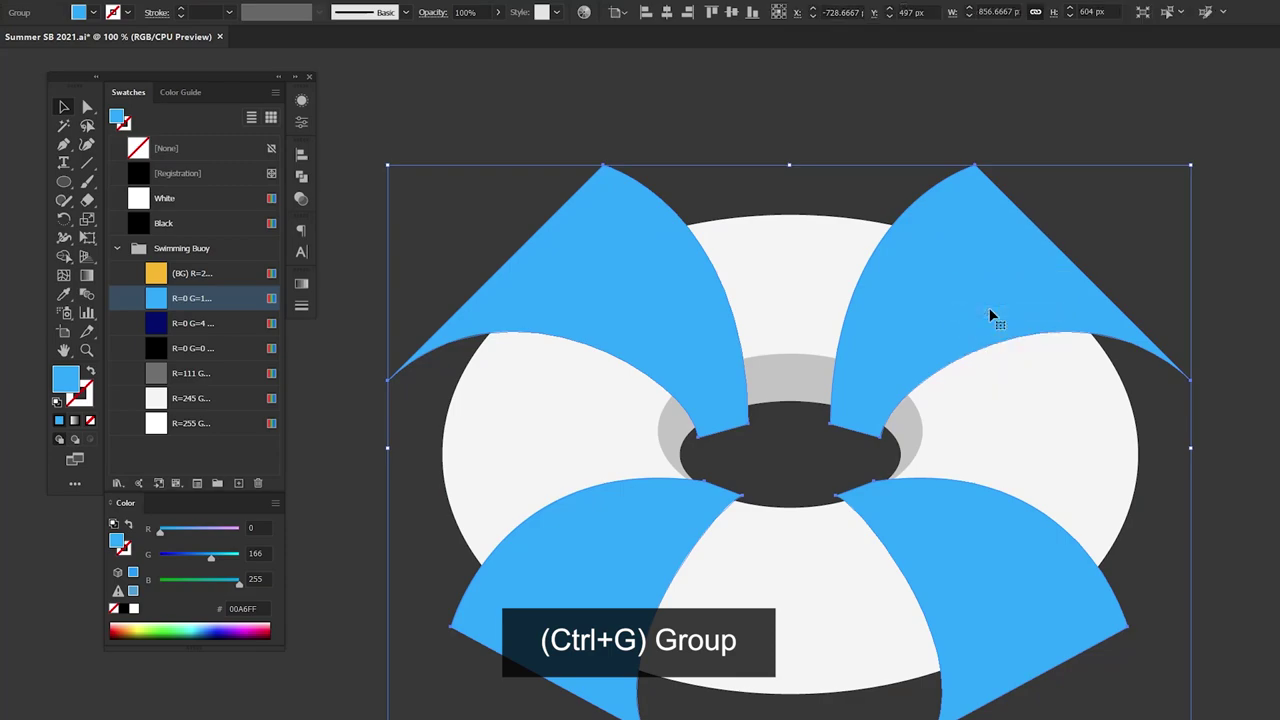
pyautogui.moveTo(516, 114); pyautogui.dragTo(1050, 420)
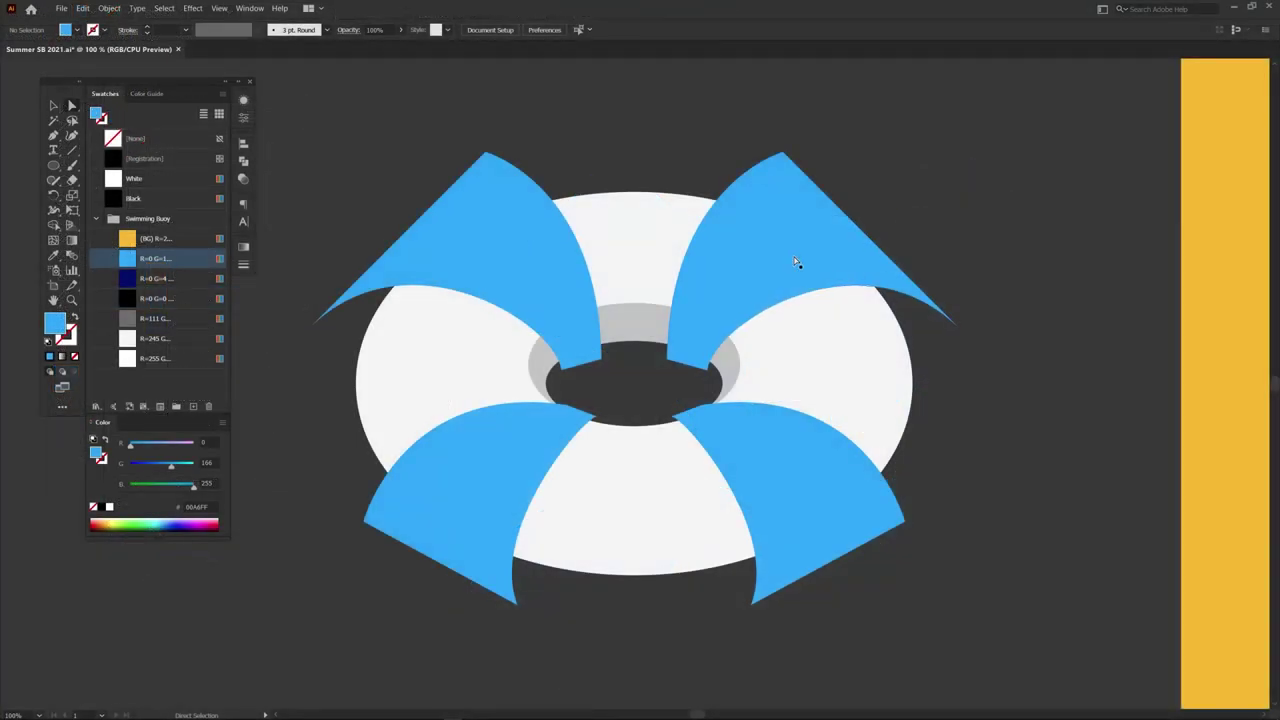
# Delete the four outer blade tips and the blue slivers over the centre hole with Shape Builder.
pyautogui.click(795, 262)
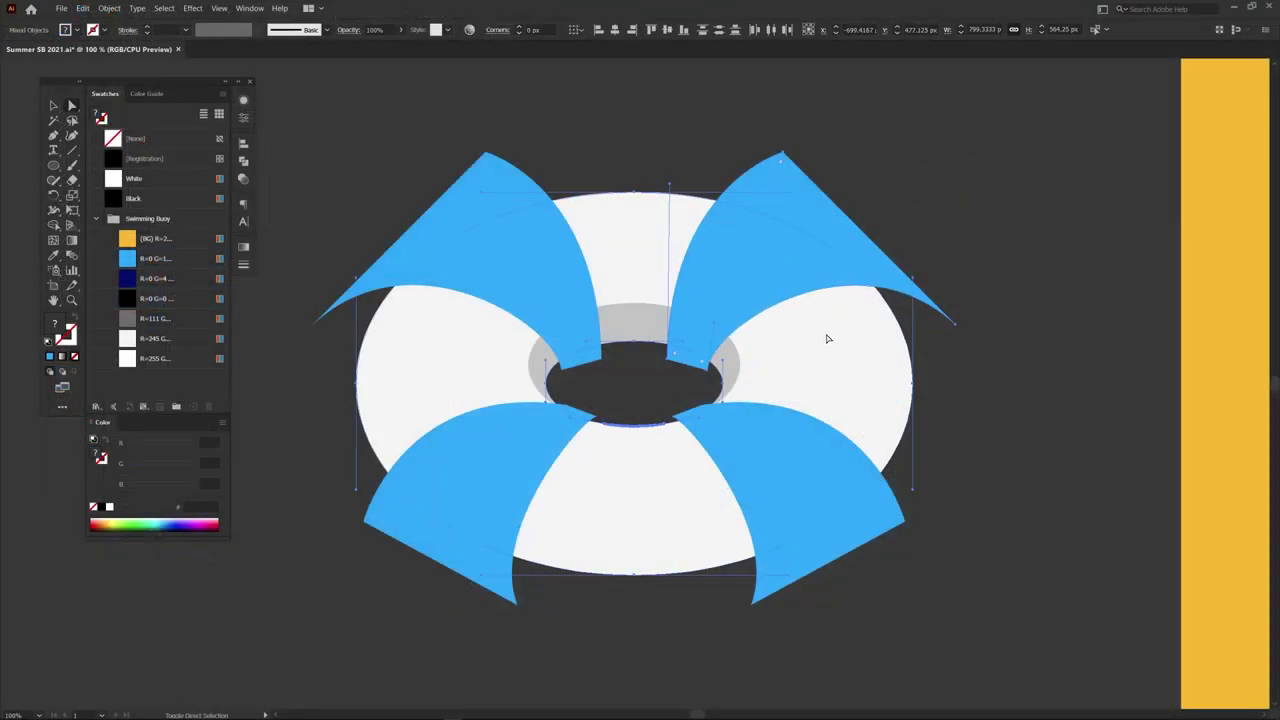
pyautogui.keyDown('shift'); pyautogui.click(564, 462); pyautogui.keyUp('shift')
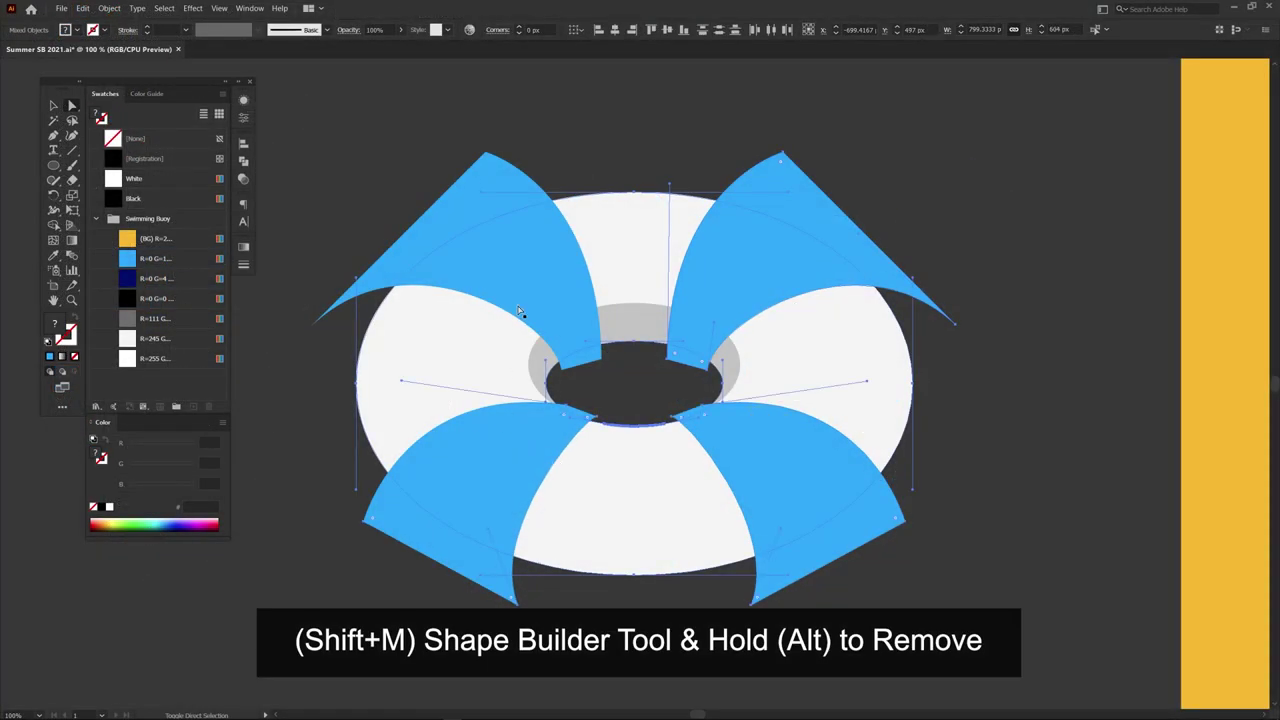
pyautogui.hotkey('shift', 'm')
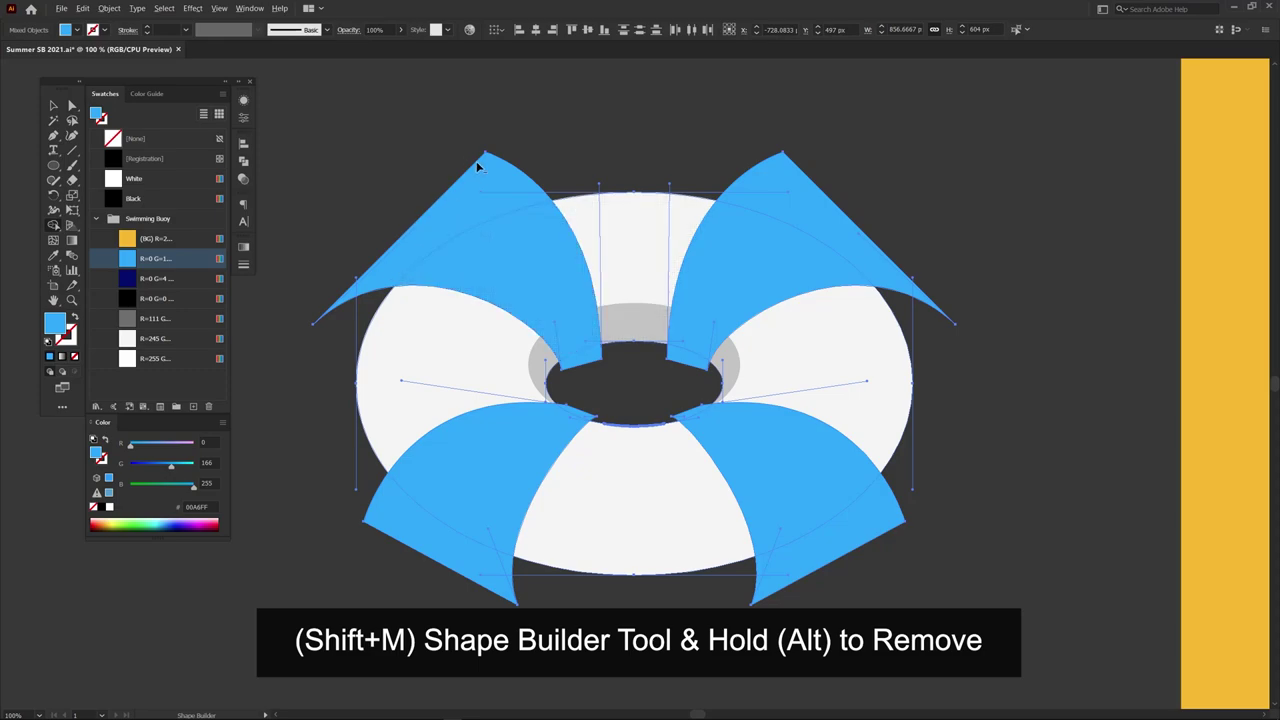
pyautogui.keyDown('alt'); pyautogui.click(477, 166); pyautogui.keyUp('alt')
pyautogui.keyDown('alt'); pyautogui.click(786, 177); pyautogui.keyUp('alt')
pyautogui.keyDown('alt'); pyautogui.click(828, 563); pyautogui.keyUp('alt')
pyautogui.keyDown('alt'); pyautogui.click(457, 557); pyautogui.keyUp('alt')
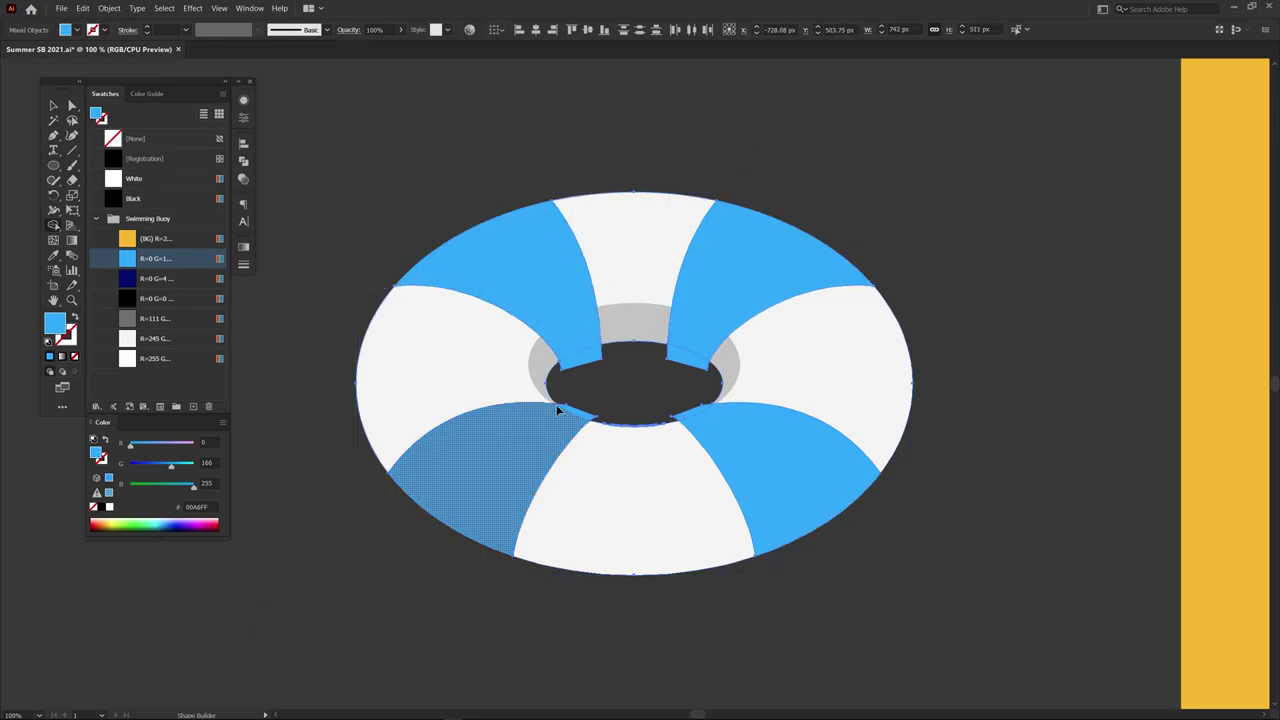
pyautogui.keyDown('alt'); pyautogui.click(578, 357); pyautogui.keyUp('alt')
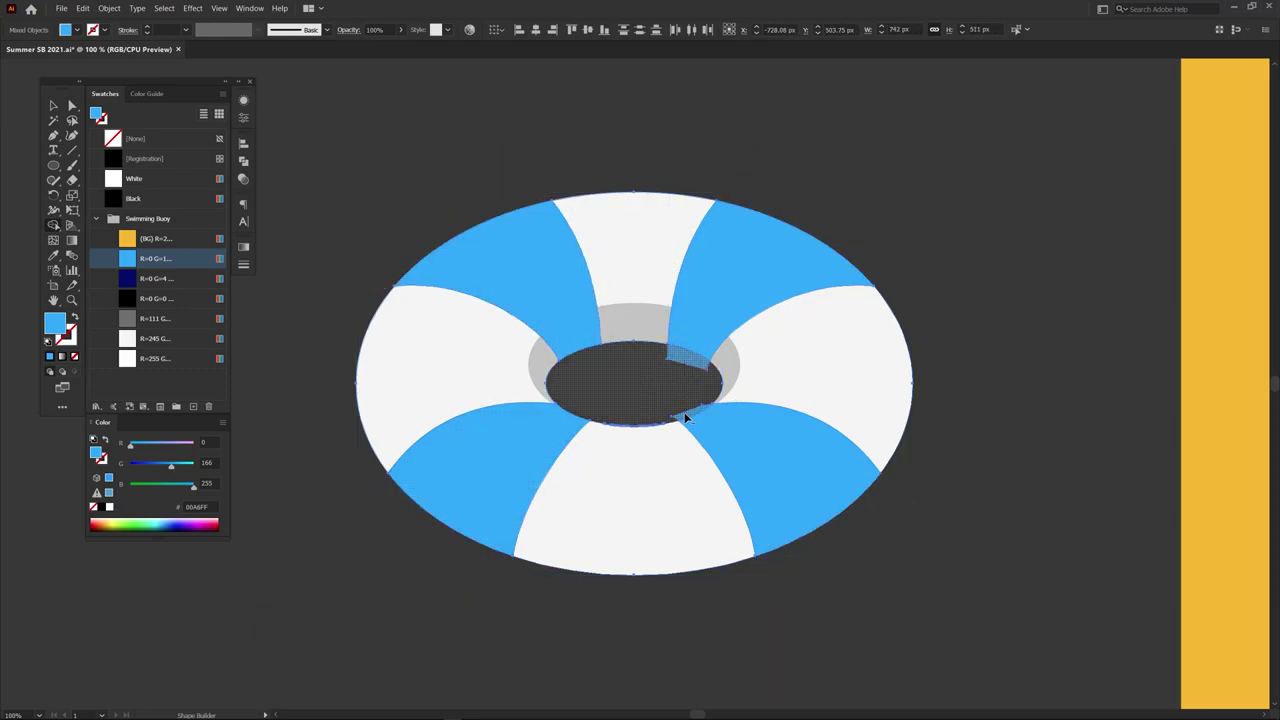
pyautogui.keyDown('alt'); pyautogui.click(637, 378); pyautogui.keyUp('alt')
pyautogui.press('v')
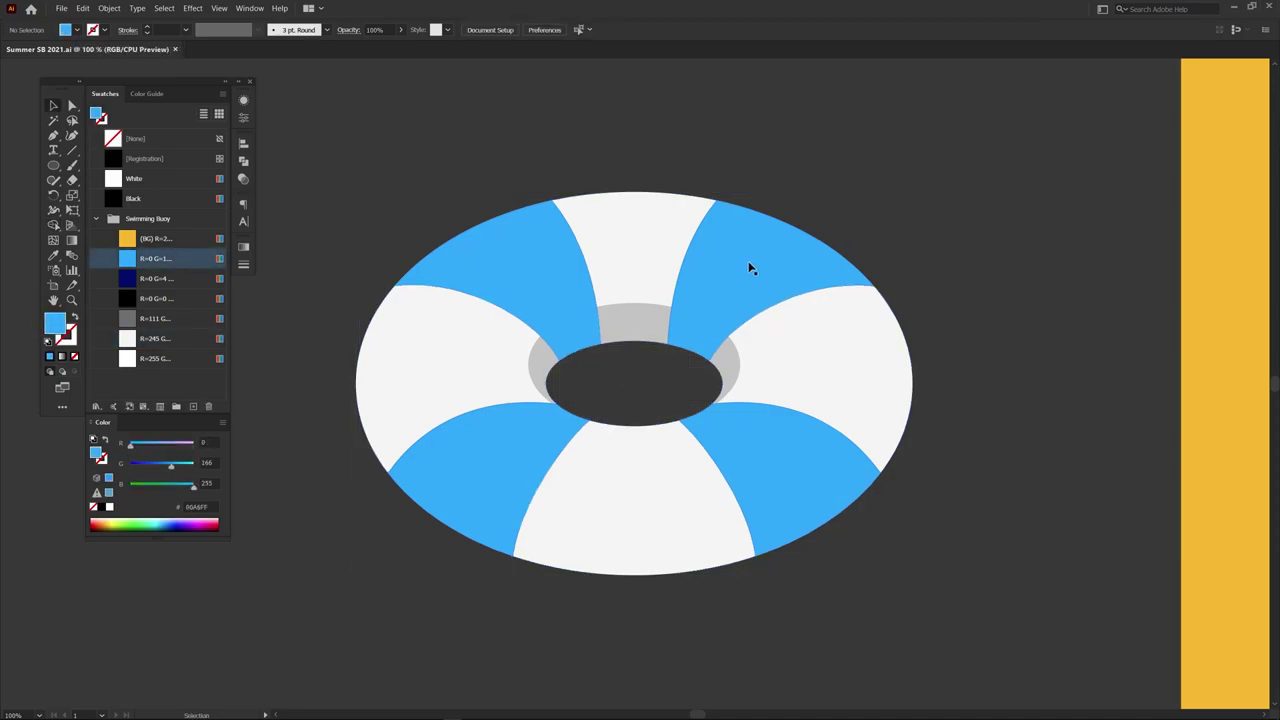
pyautogui.click(735, 277)
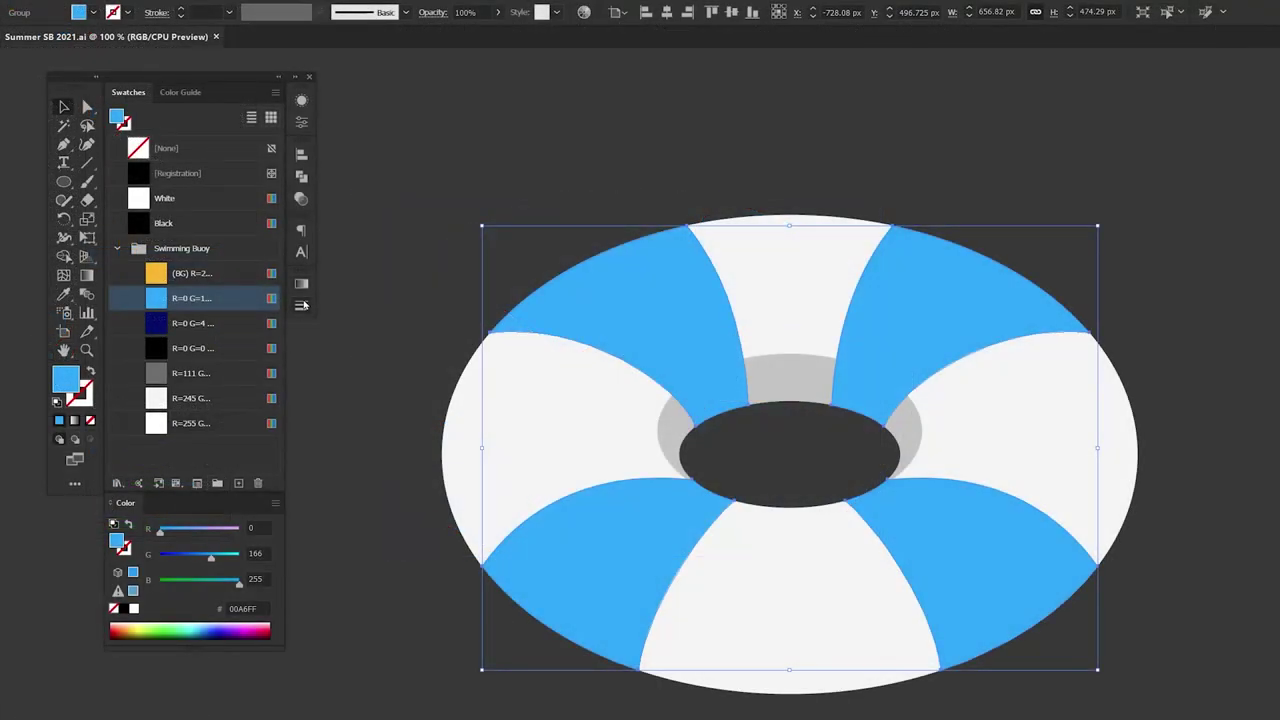
# Give the stripes a radial bright blue-to-navy gradient with its midpoint at about 61%.
pyautogui.click(243, 247)
pyautogui.moveTo(331, 333)
pyautogui.mouseDown()
pyautogui.moveTo(358, 405)
pyautogui.moveTo(335, 450)
pyautogui.mouseUp()
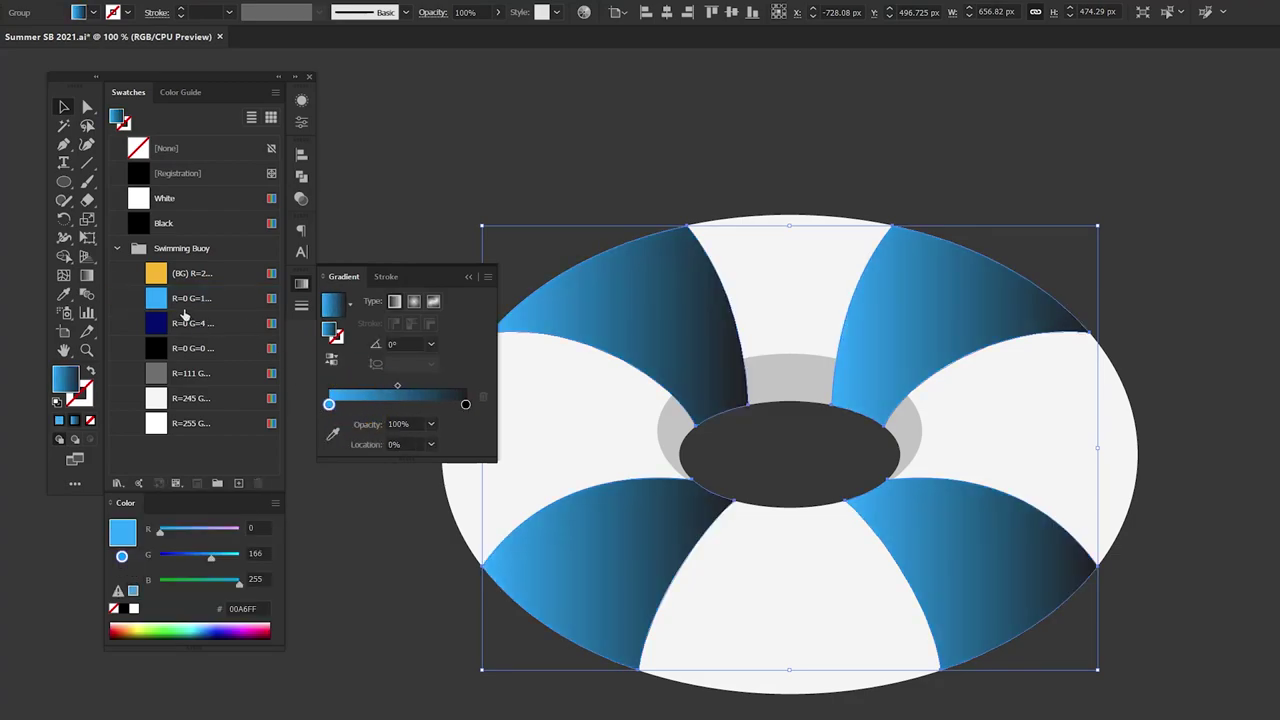
pyautogui.moveTo(184, 316)
pyautogui.mouseDown()
pyautogui.moveTo(465, 404)
pyautogui.moveTo(409, 404)
pyautogui.moveTo(465, 404)
pyautogui.mouseUp()
pyautogui.click(397, 388)
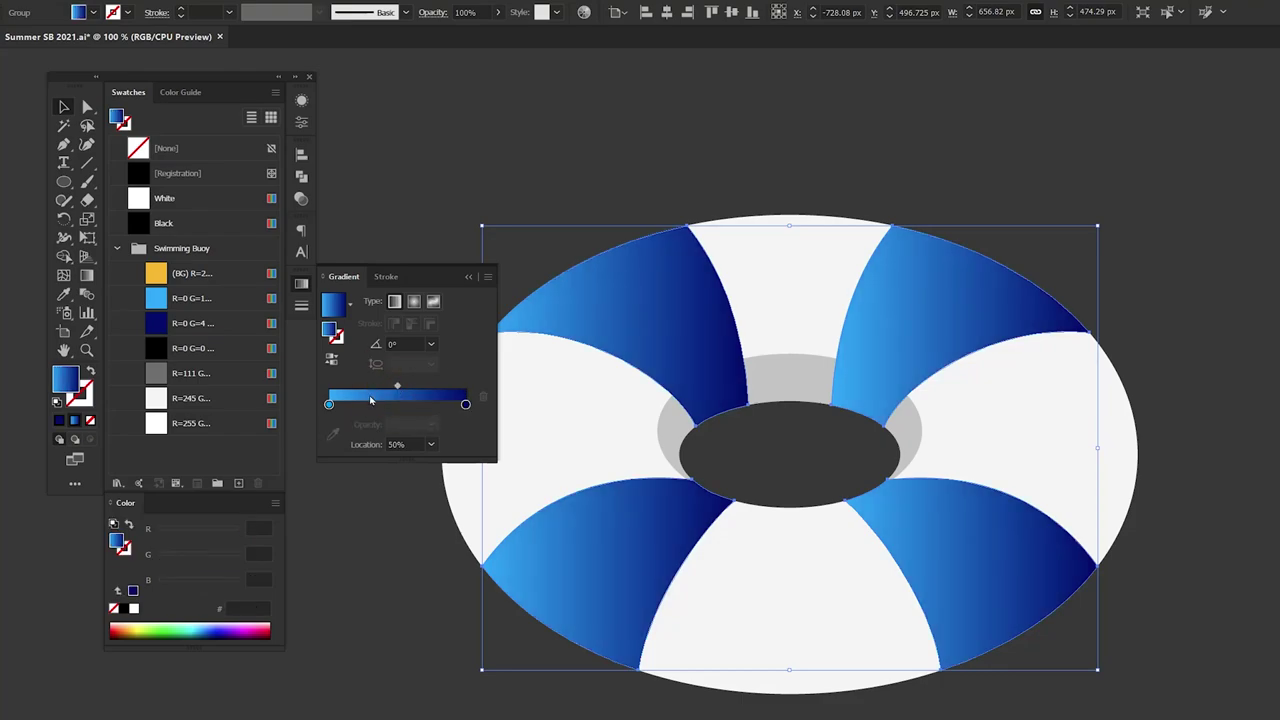
pyautogui.moveTo(329, 404); pyautogui.dragTo(342, 404)
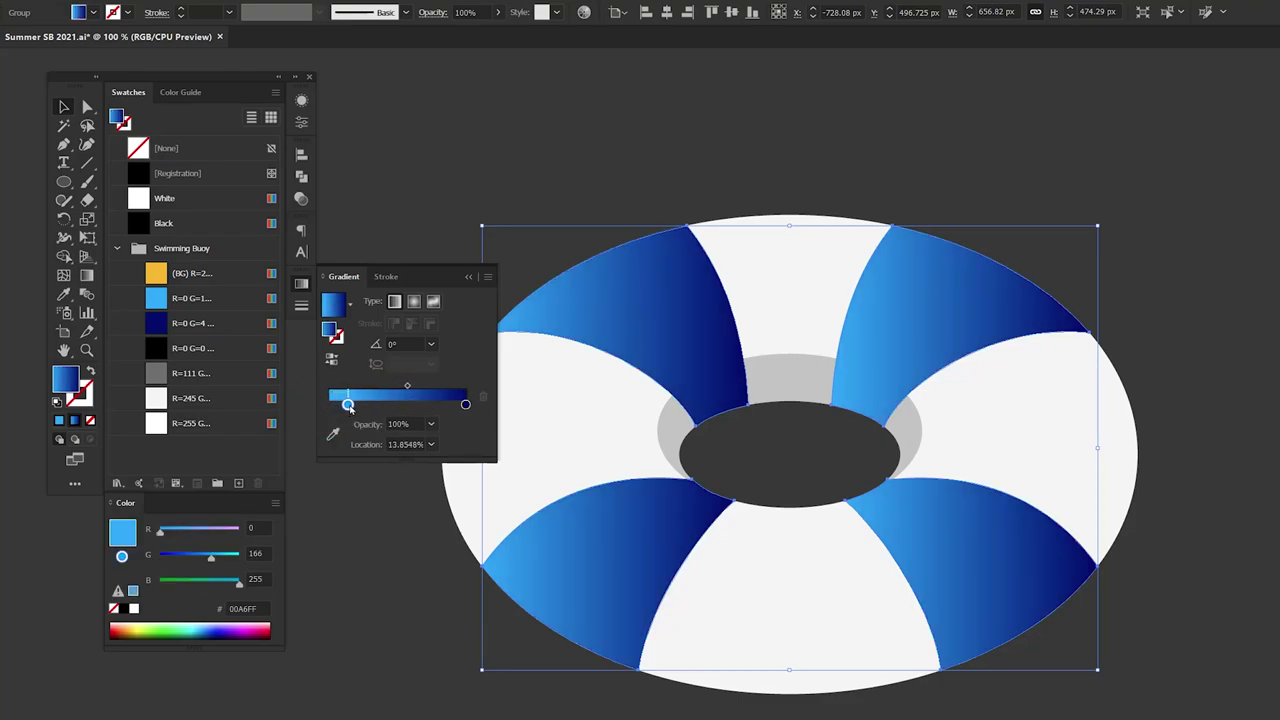
pyautogui.click(407, 387)
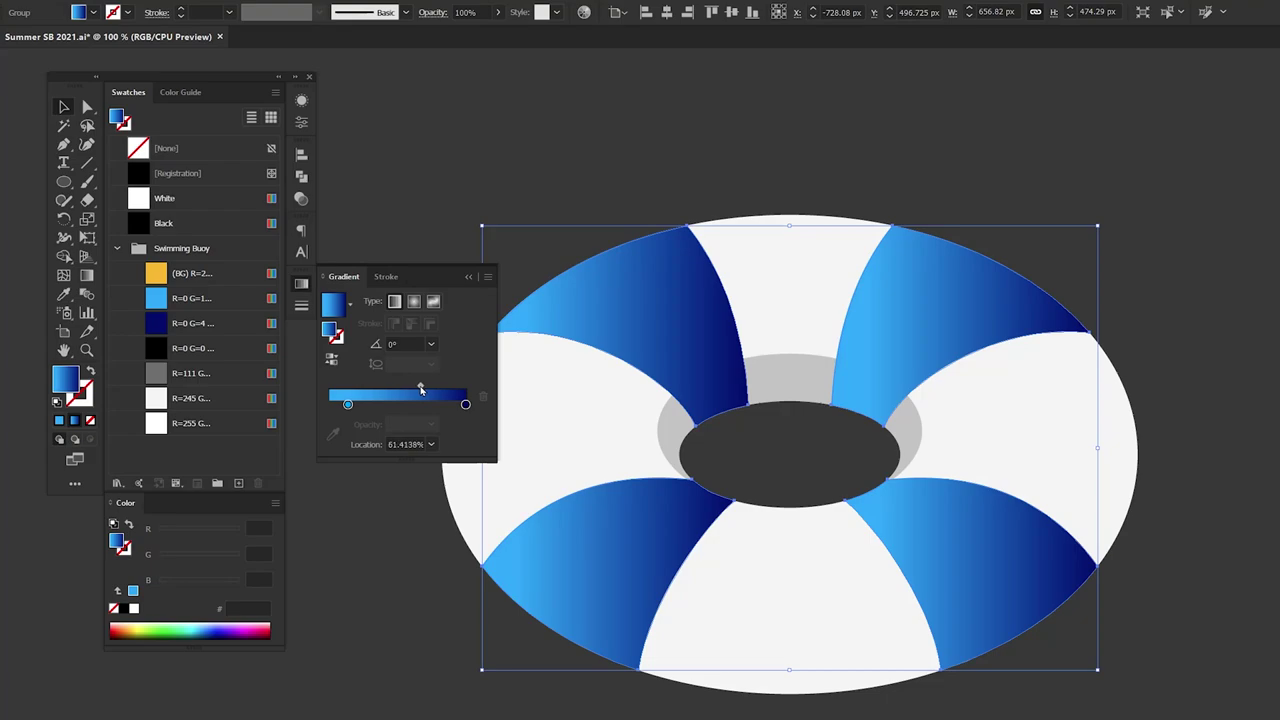
pyautogui.click(413, 306)
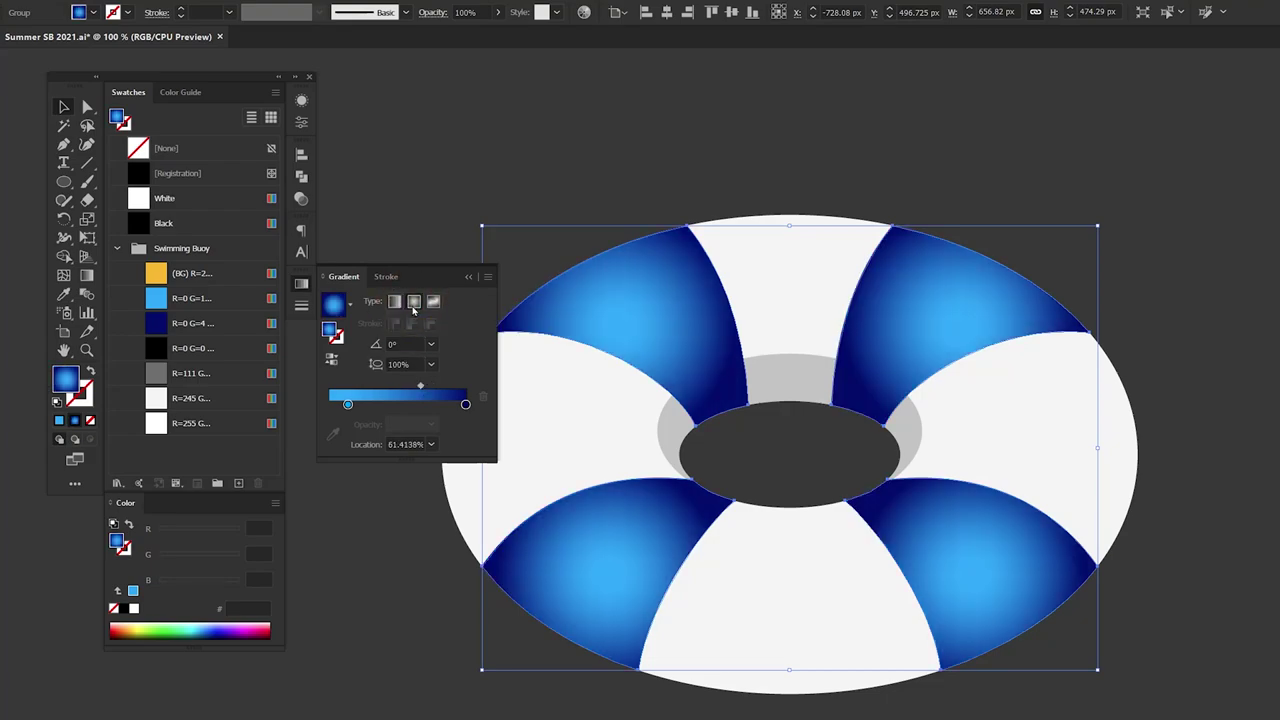
pyautogui.moveTo(958, 300); pyautogui.dragTo(1030, 270)
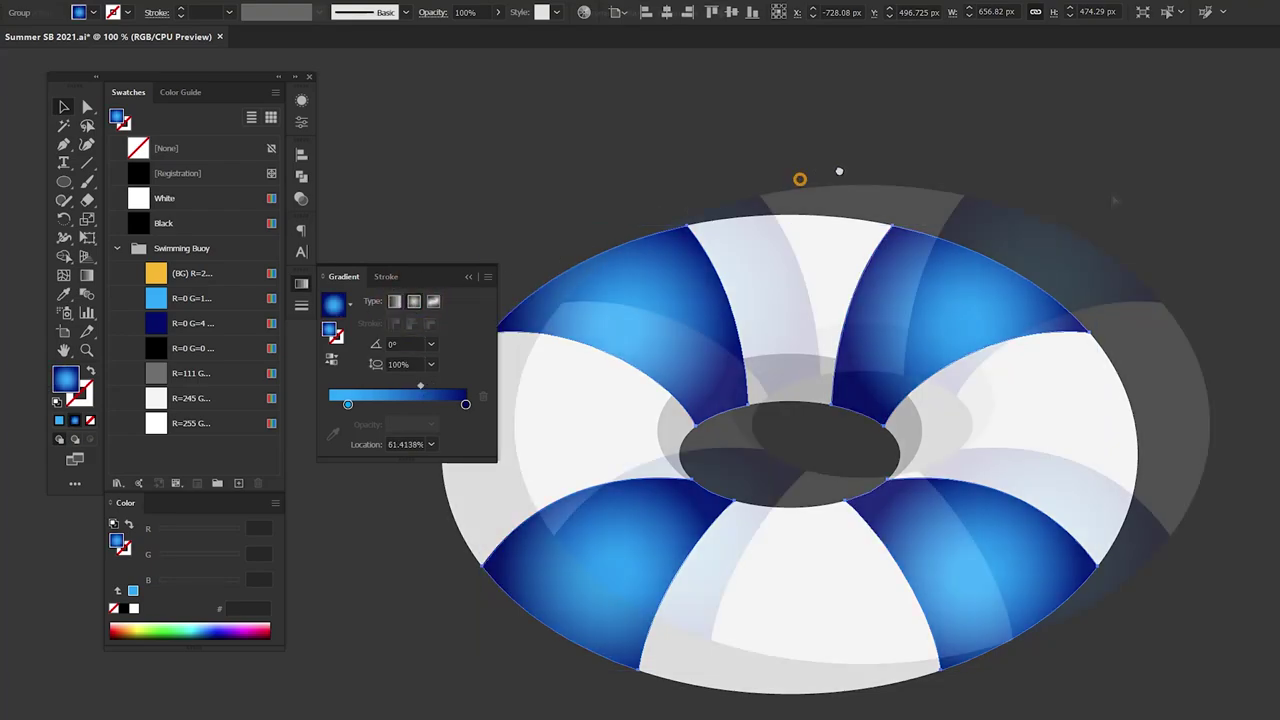
pyautogui.press('a')
pyautogui.click(1000, 271)
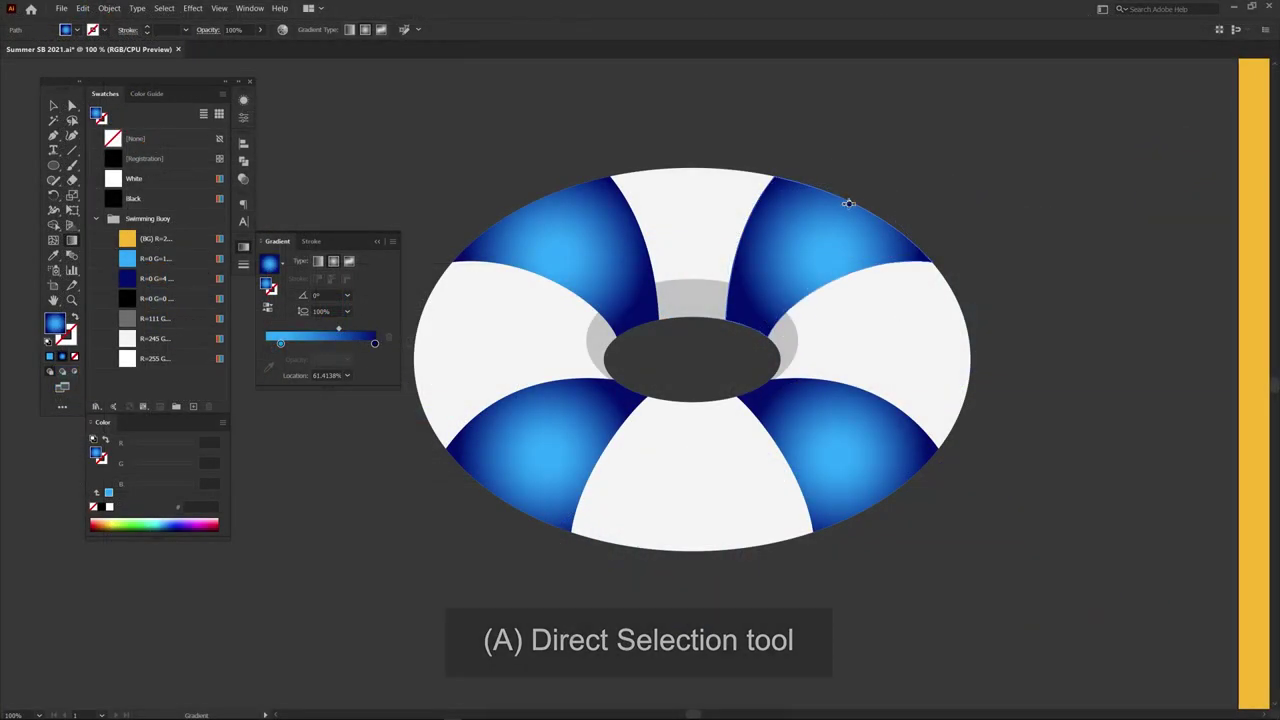
# Redraw the top-right and top-left stripes' radial gradients, angling them toward the hole.
pyautogui.press('g')
pyautogui.moveTo(848, 203)
pyautogui.mouseDown()
pyautogui.moveTo(884, 171)
pyautogui.moveTo(748, 328)
pyautogui.mouseUp()
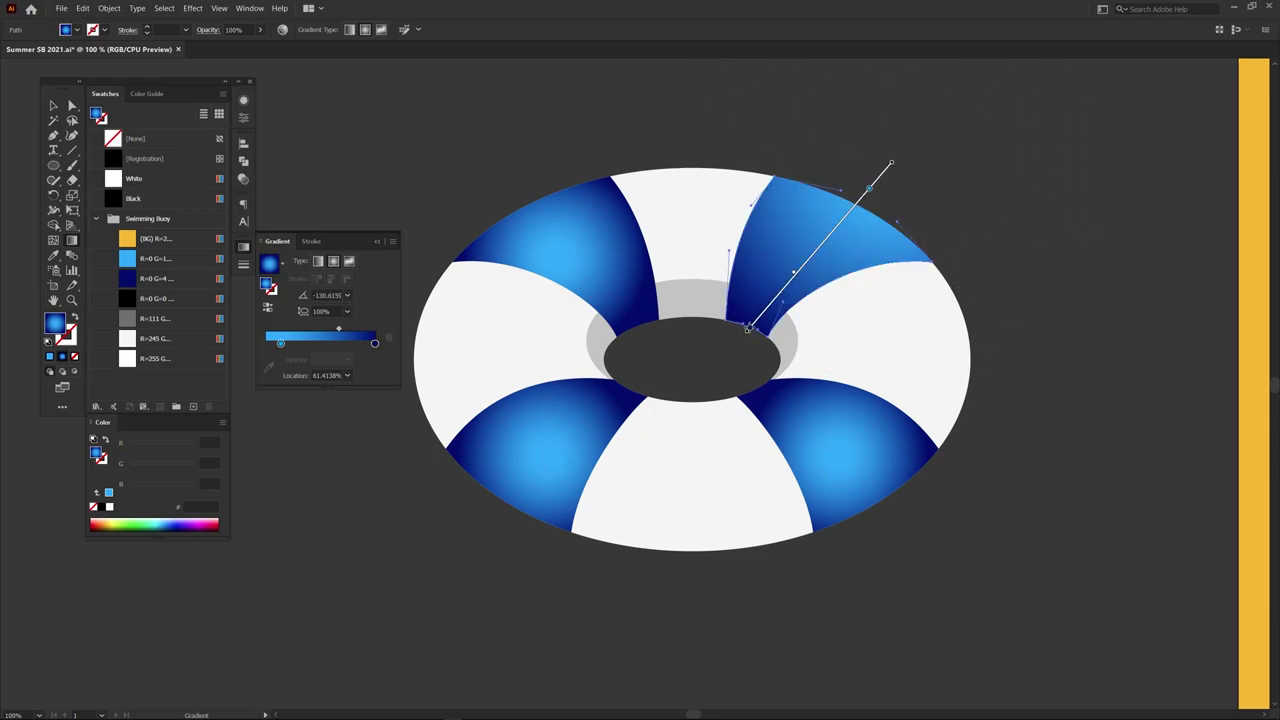
pyautogui.press('a')
pyautogui.click(576, 230)
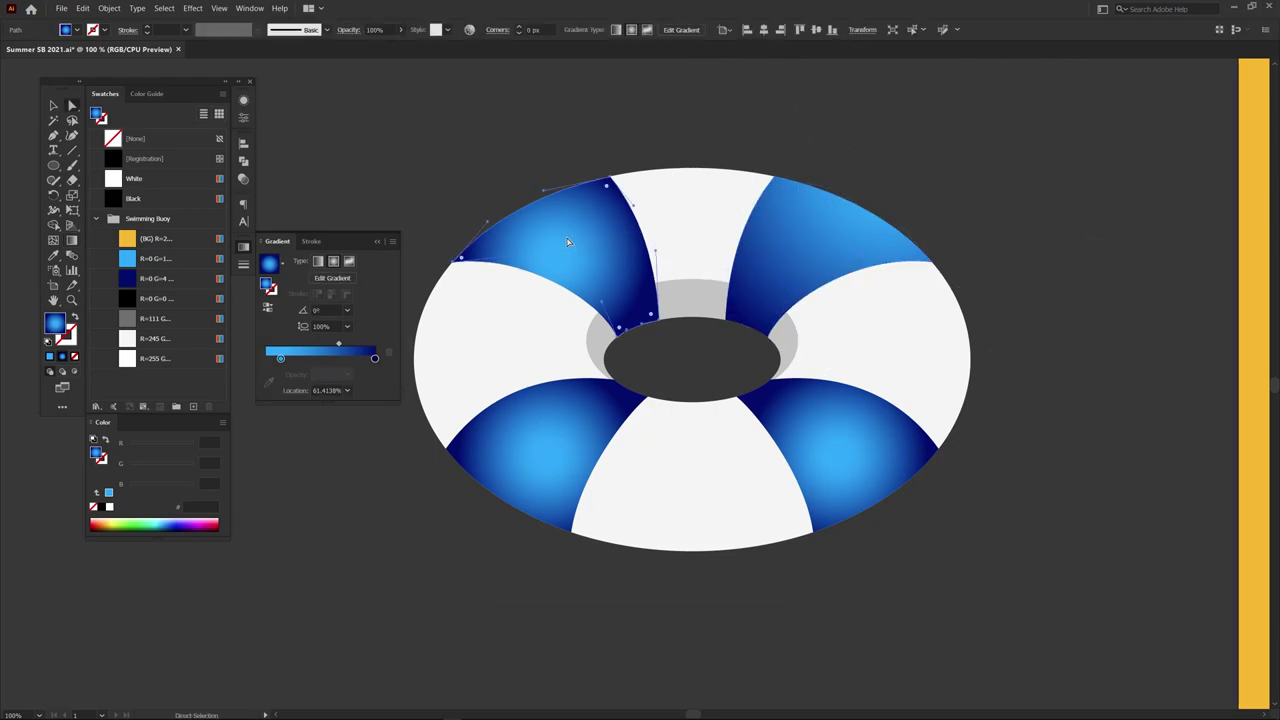
pyautogui.press('g')
pyautogui.moveTo(478, 170); pyautogui.dragTo(625, 330)
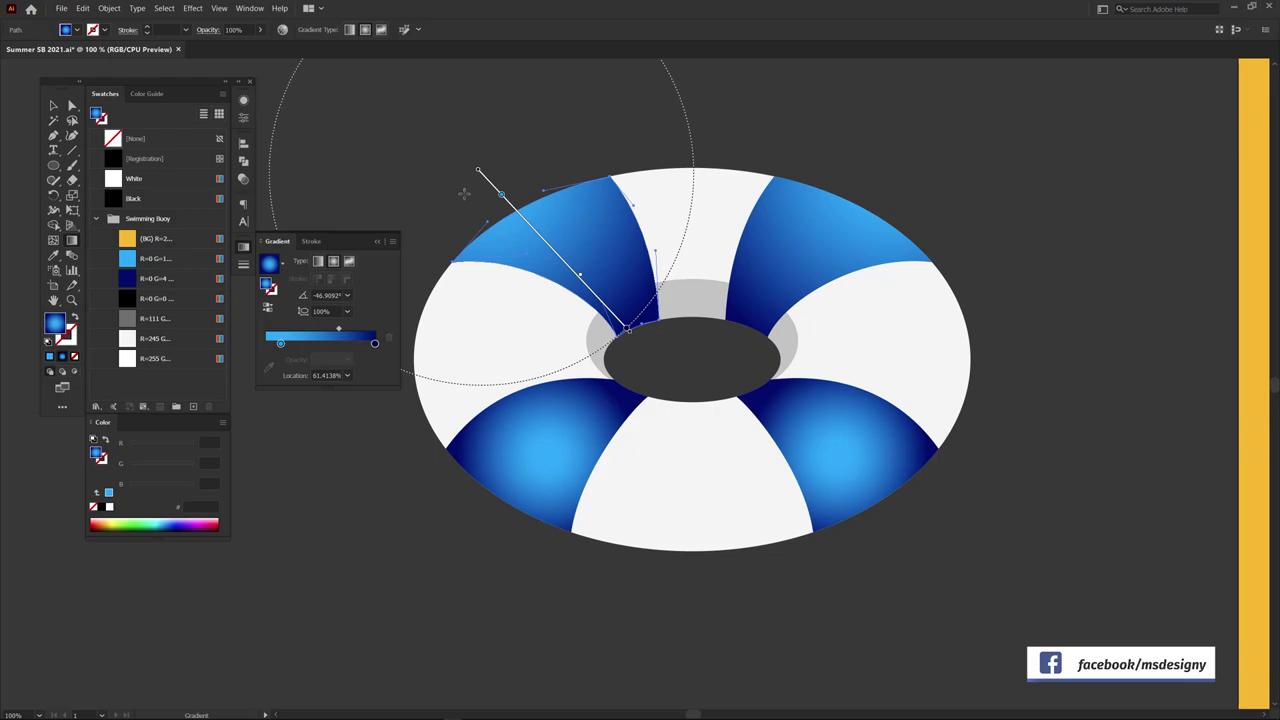
pyautogui.moveTo(458, 187); pyautogui.dragTo(625, 326)
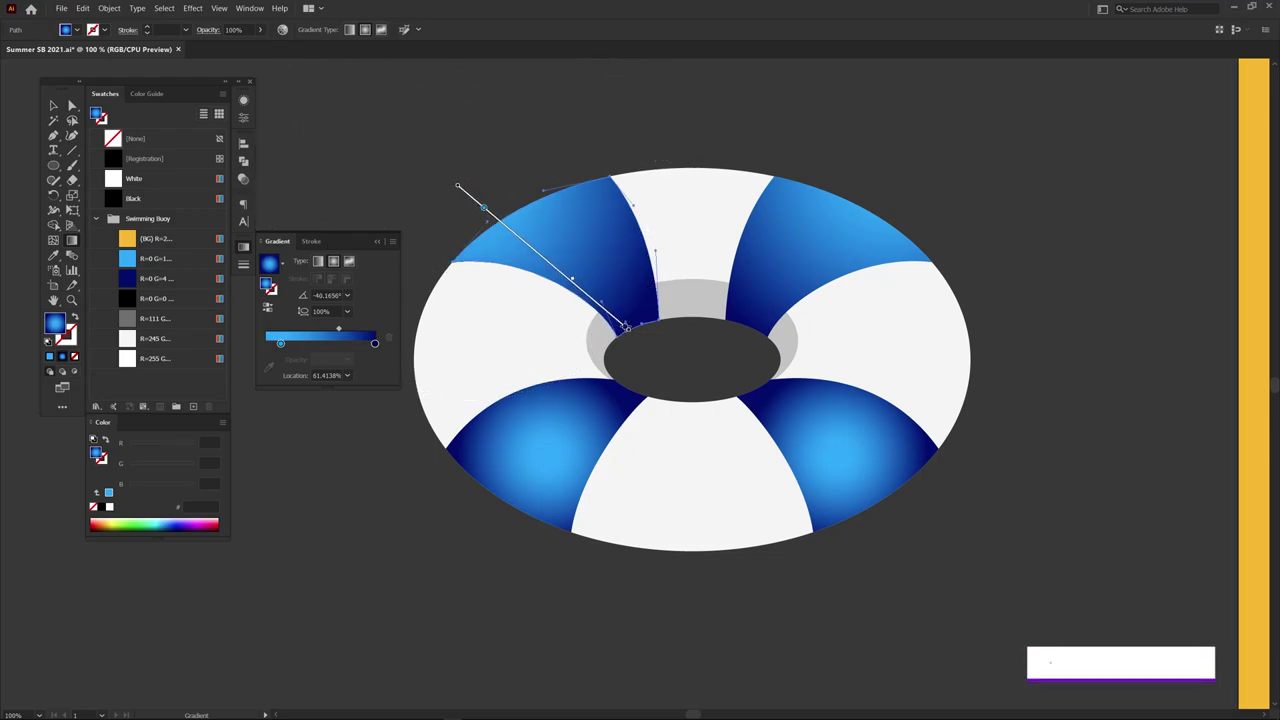
# Reposition and widen the bottom-right and bottom-left stripes' gradients, shifting them toward the hole.
pyautogui.press('a')
pyautogui.click(827, 430)
pyautogui.press('g')
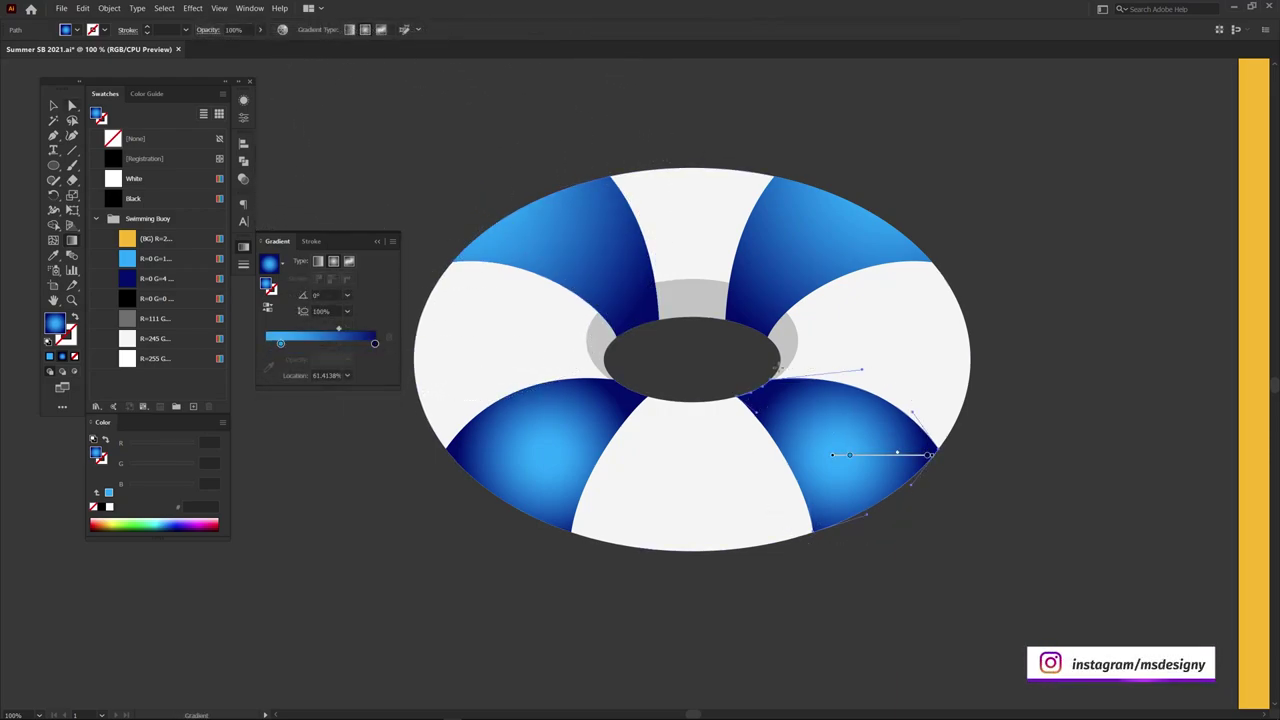
pyautogui.click(771, 372)
pyautogui.moveTo(889, 369); pyautogui.dragTo(964, 374)
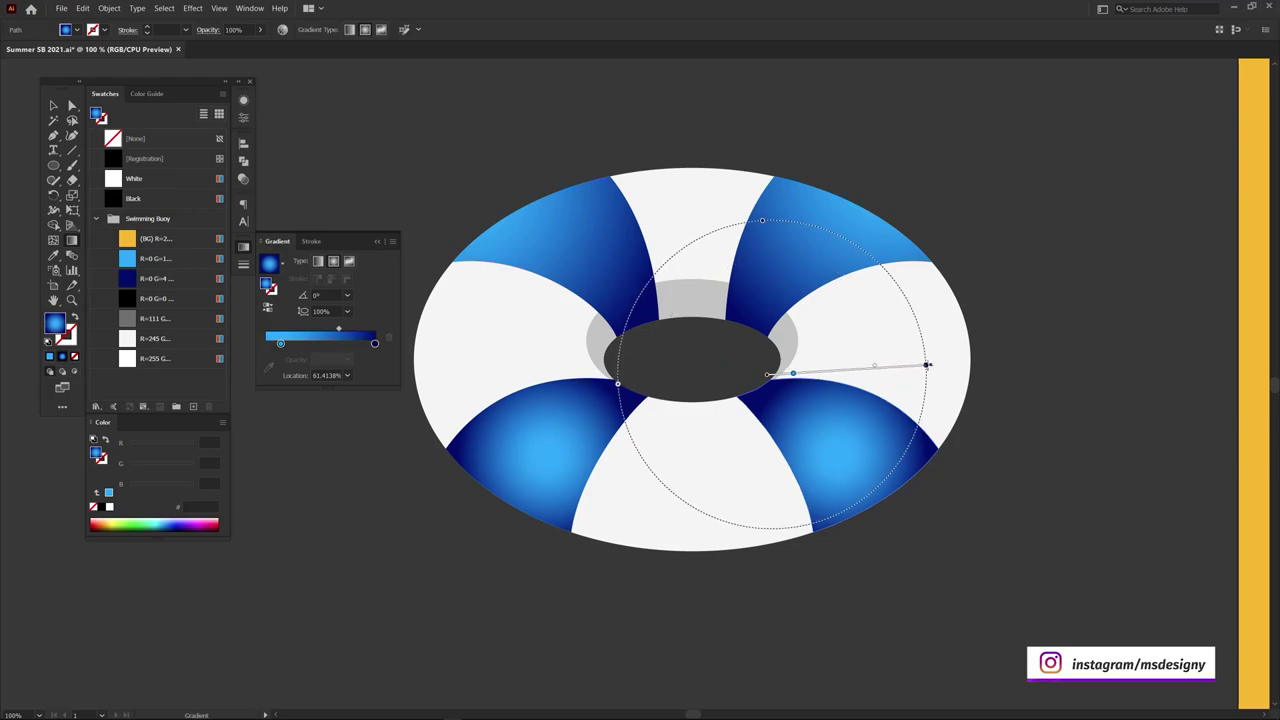
pyautogui.click(557, 420)
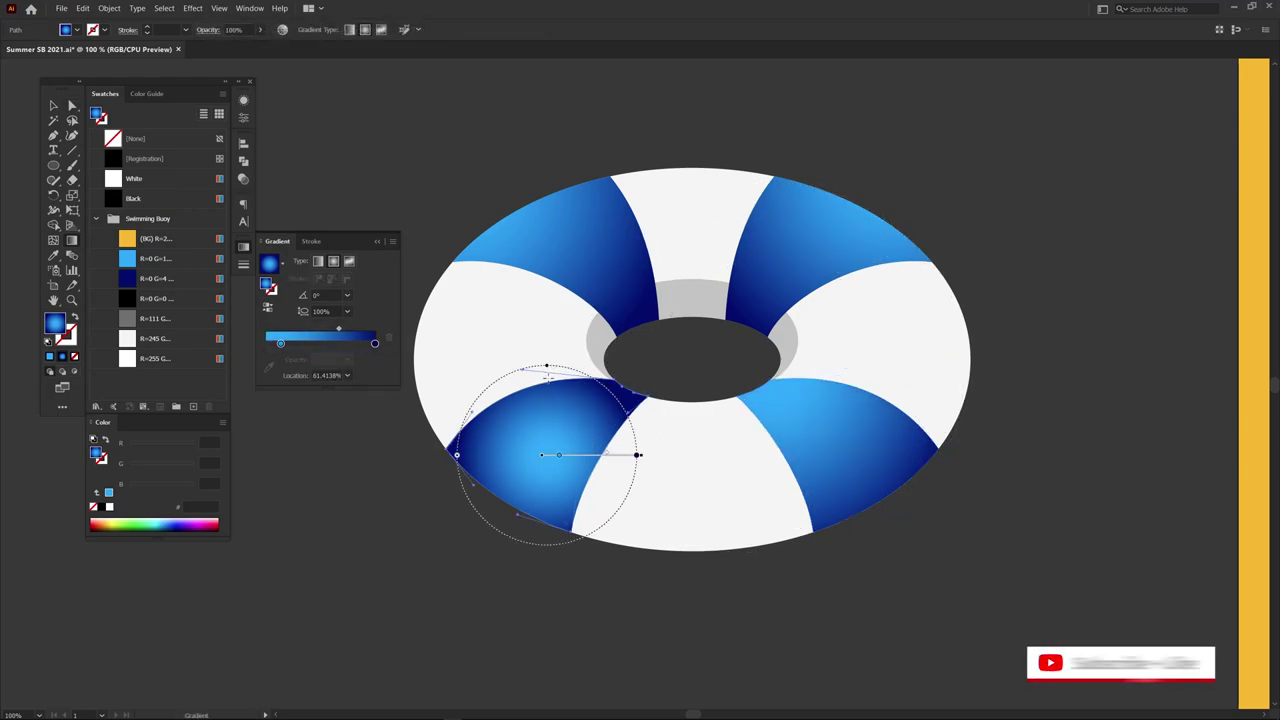
pyautogui.moveTo(558, 455); pyautogui.dragTo(561, 377)
pyautogui.moveTo(640, 377); pyautogui.dragTo(681, 377)
pyautogui.moveTo(561, 377); pyautogui.dragTo(593, 367)
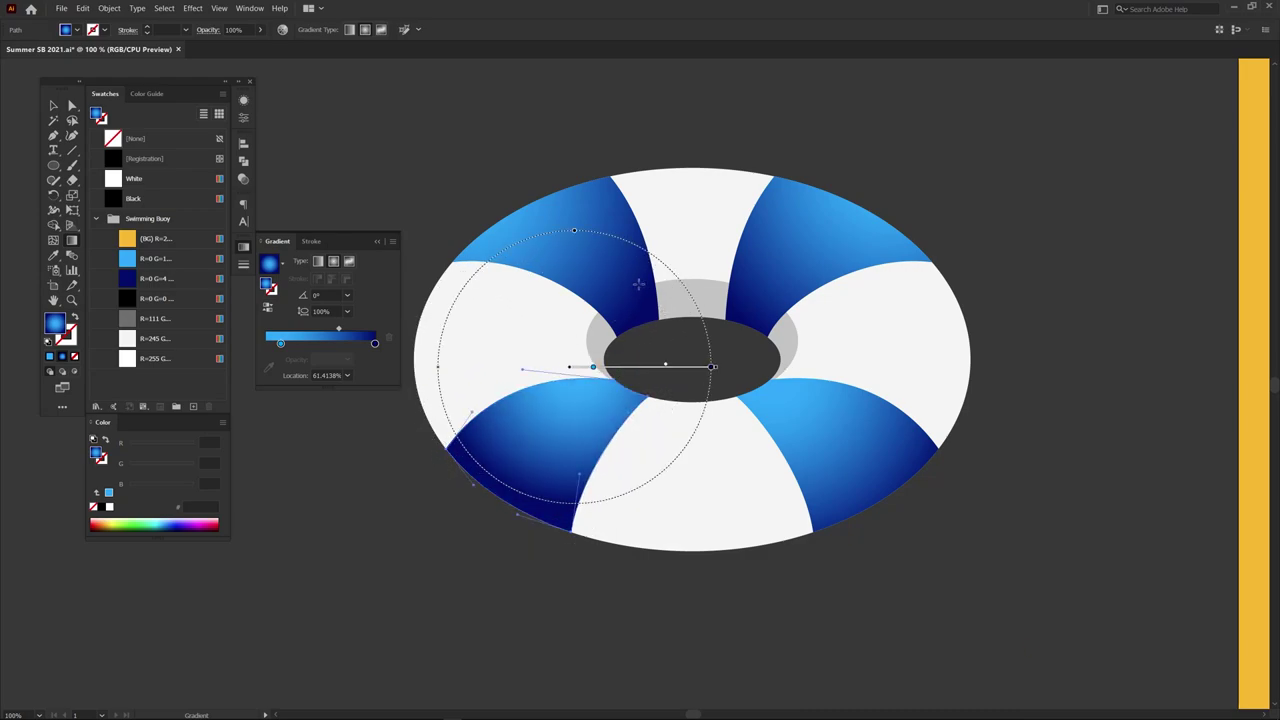
# Fine-tune the upper-right and lower-right stripes' gradients, moving each toward the hole.
pyautogui.click(611, 257)
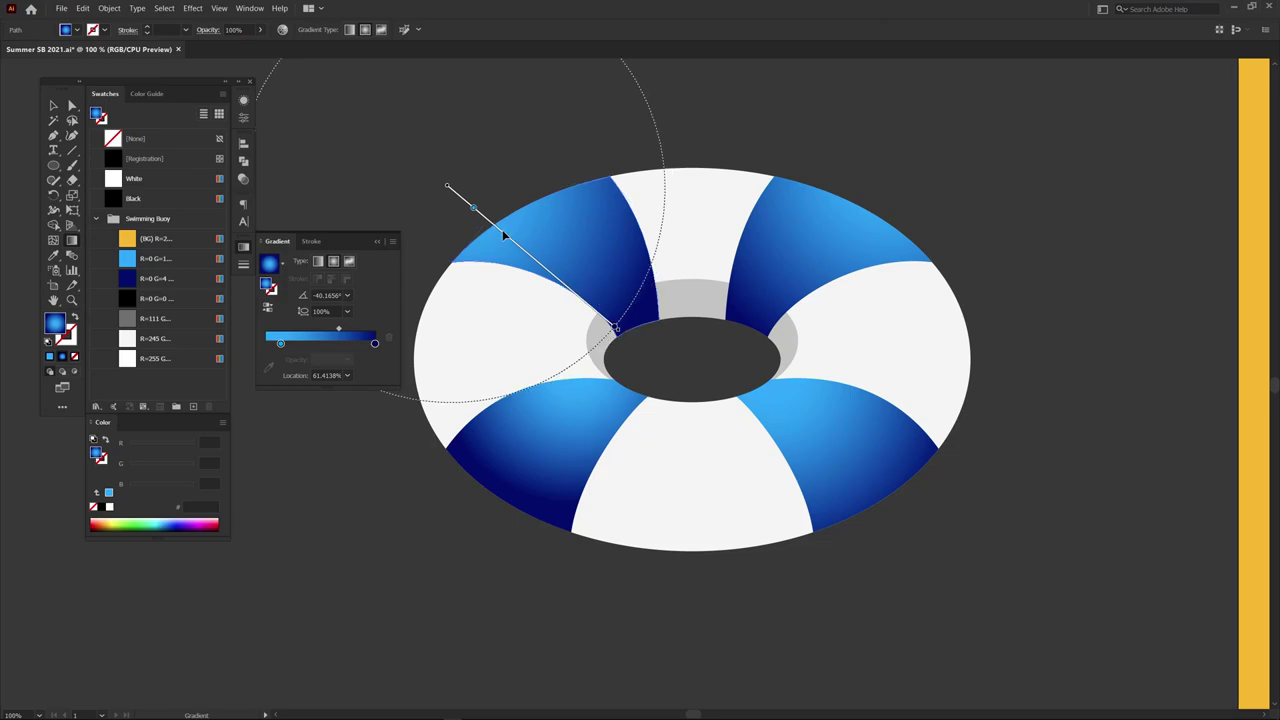
pyautogui.press('a')
pyautogui.click(790, 230)
pyautogui.press('g')
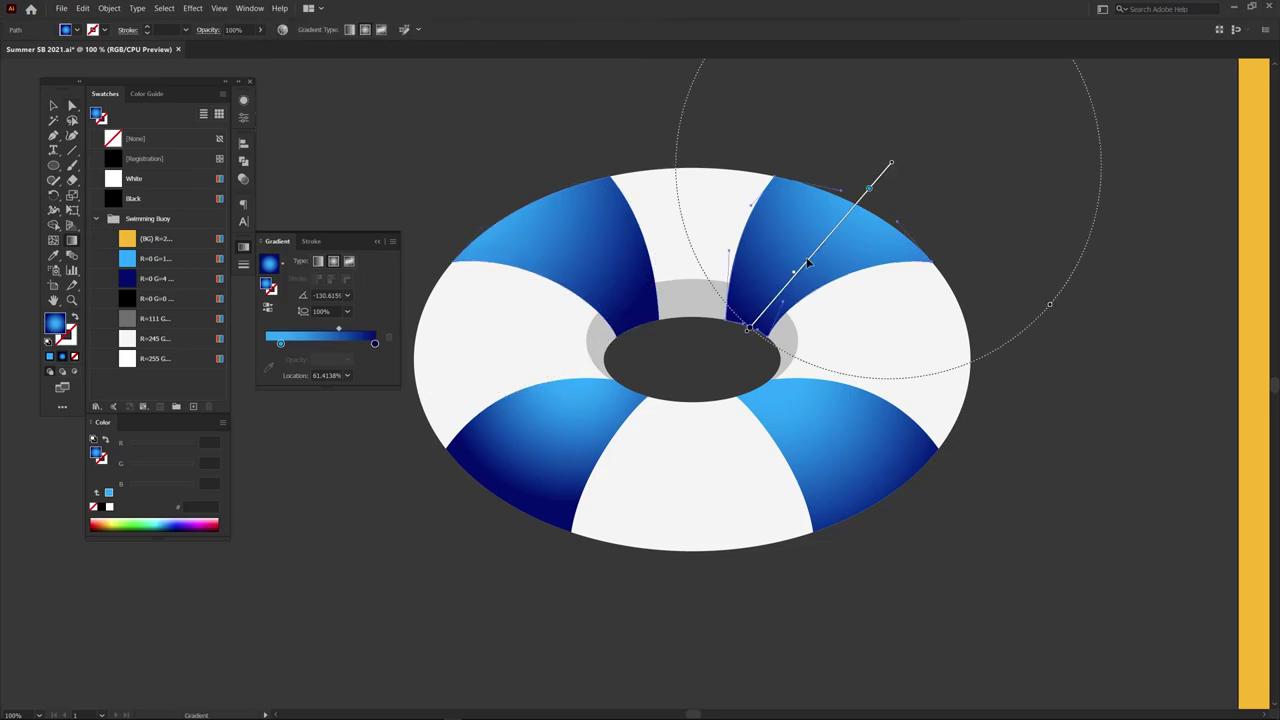
pyautogui.moveTo(811, 263); pyautogui.dragTo(785, 233)
pyautogui.press('a')
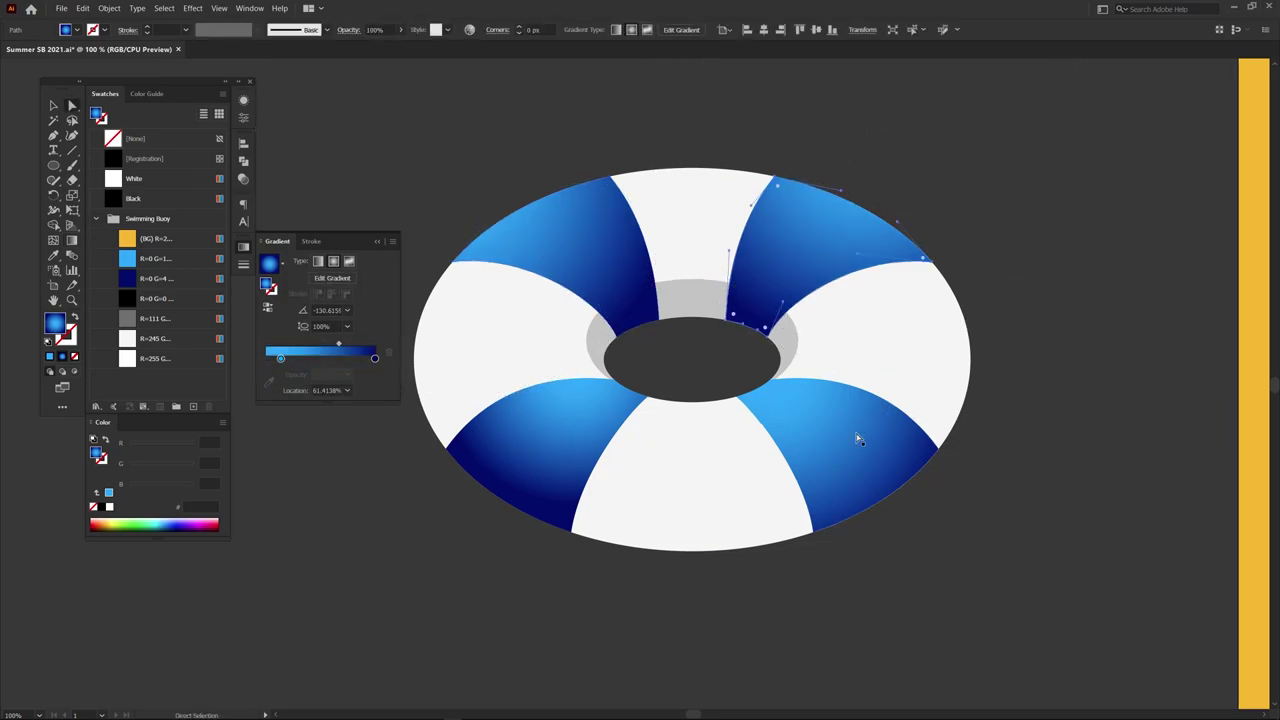
pyautogui.click(860, 437)
pyautogui.press('g')
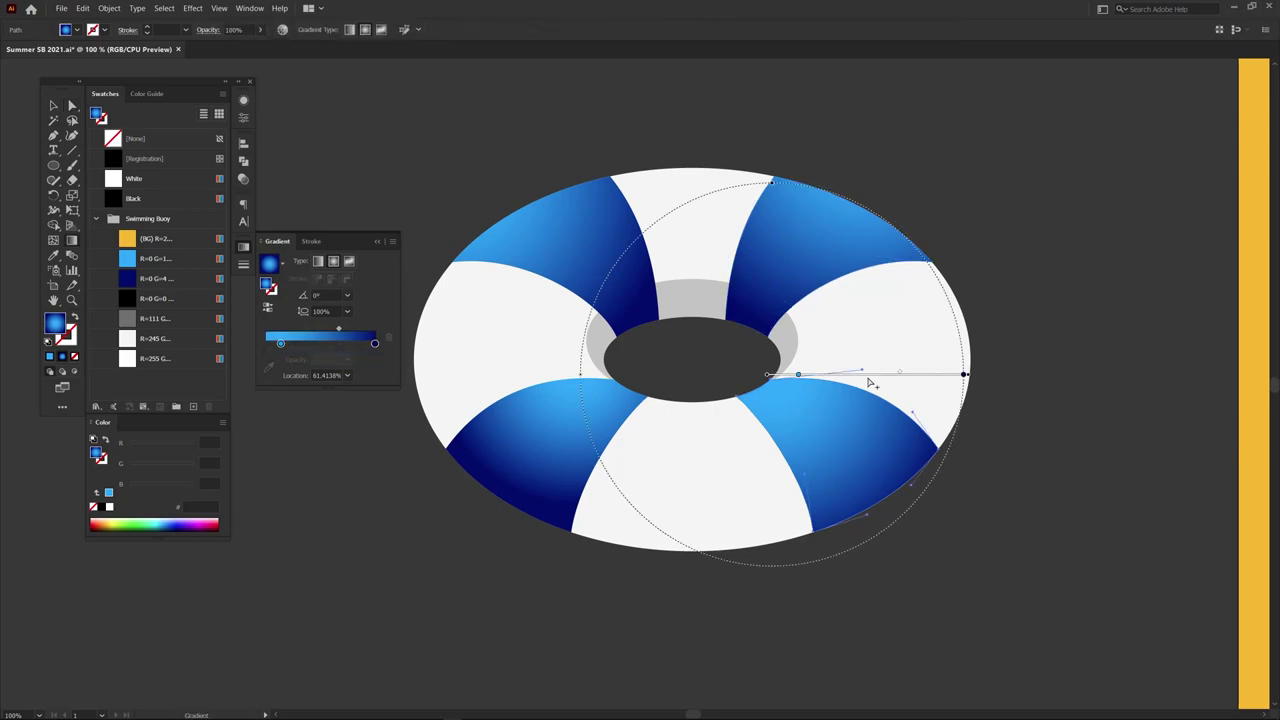
pyautogui.moveTo(868, 376)
pyautogui.mouseDown()
pyautogui.moveTo(835, 392)
pyautogui.moveTo(846, 360)
pyautogui.mouseUp()
# Cut the blue stripes and paste them in front inside the isolated buoy group.
pyautogui.press('a')
pyautogui.click(1022, 381)
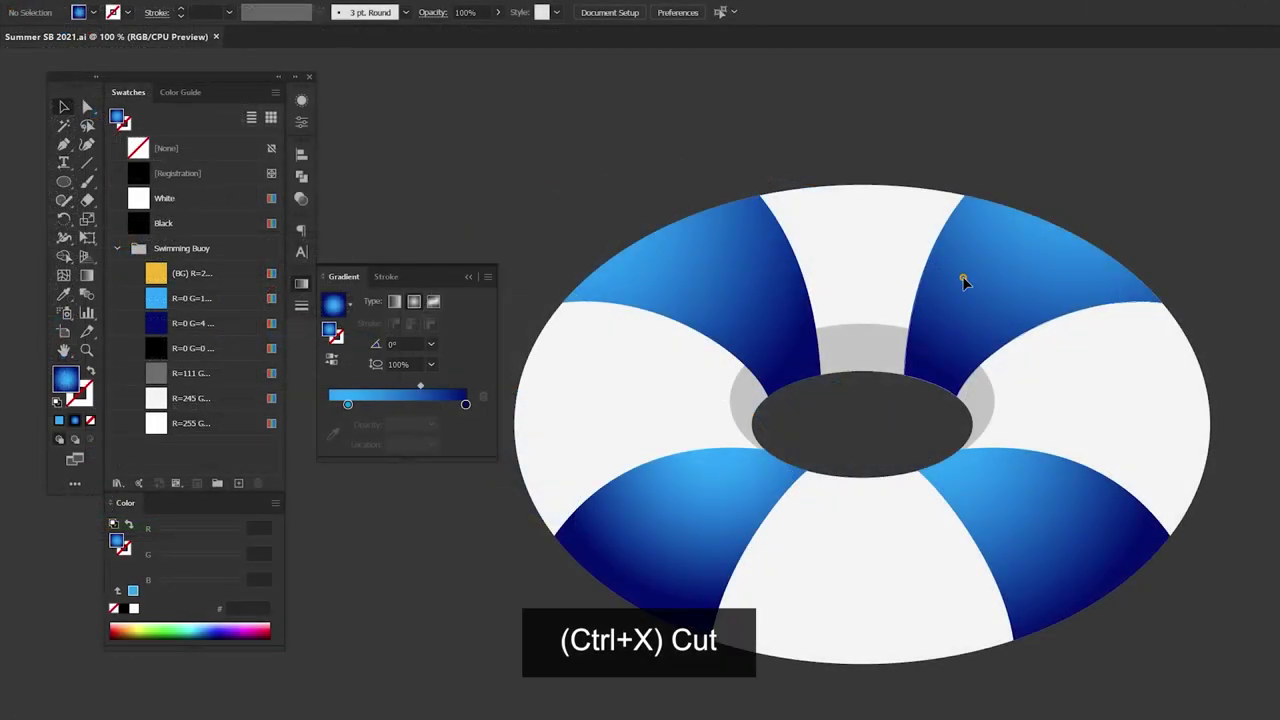
pyautogui.click(775, 250)
pyautogui.hotkey('ctrl', 'x')
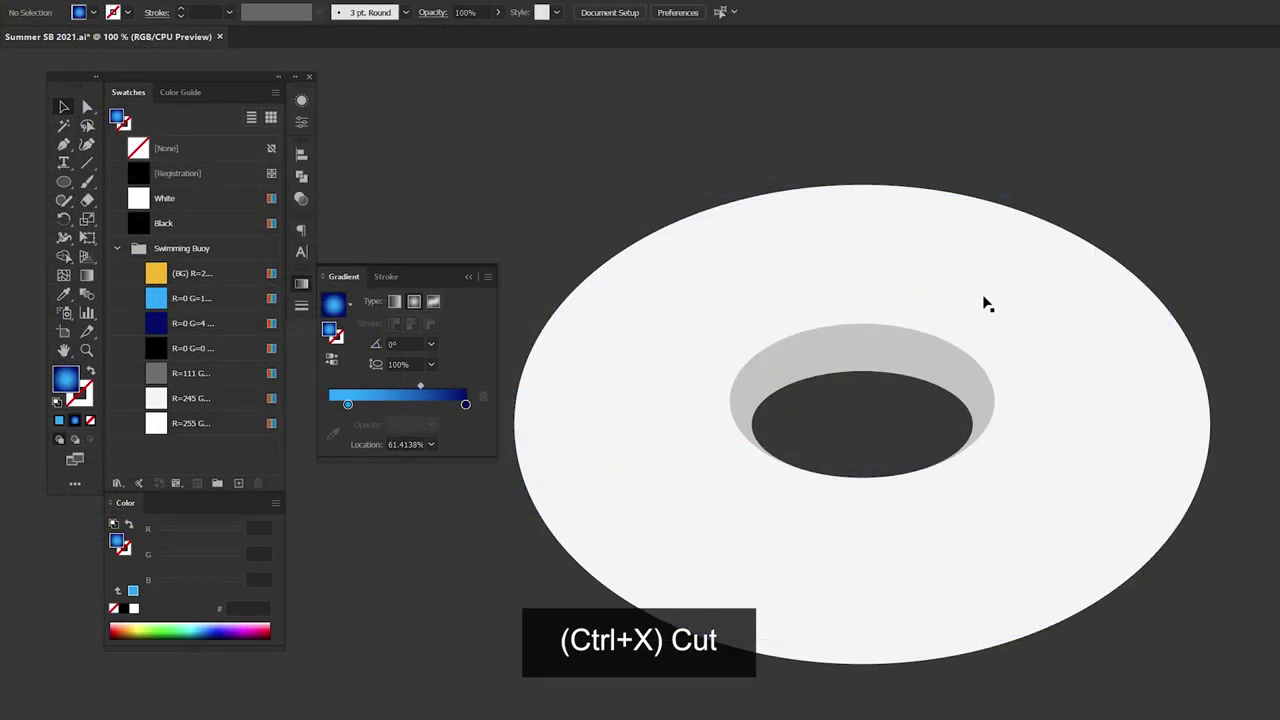
pyautogui.click(982, 296)
pyautogui.rightClick(938, 270)
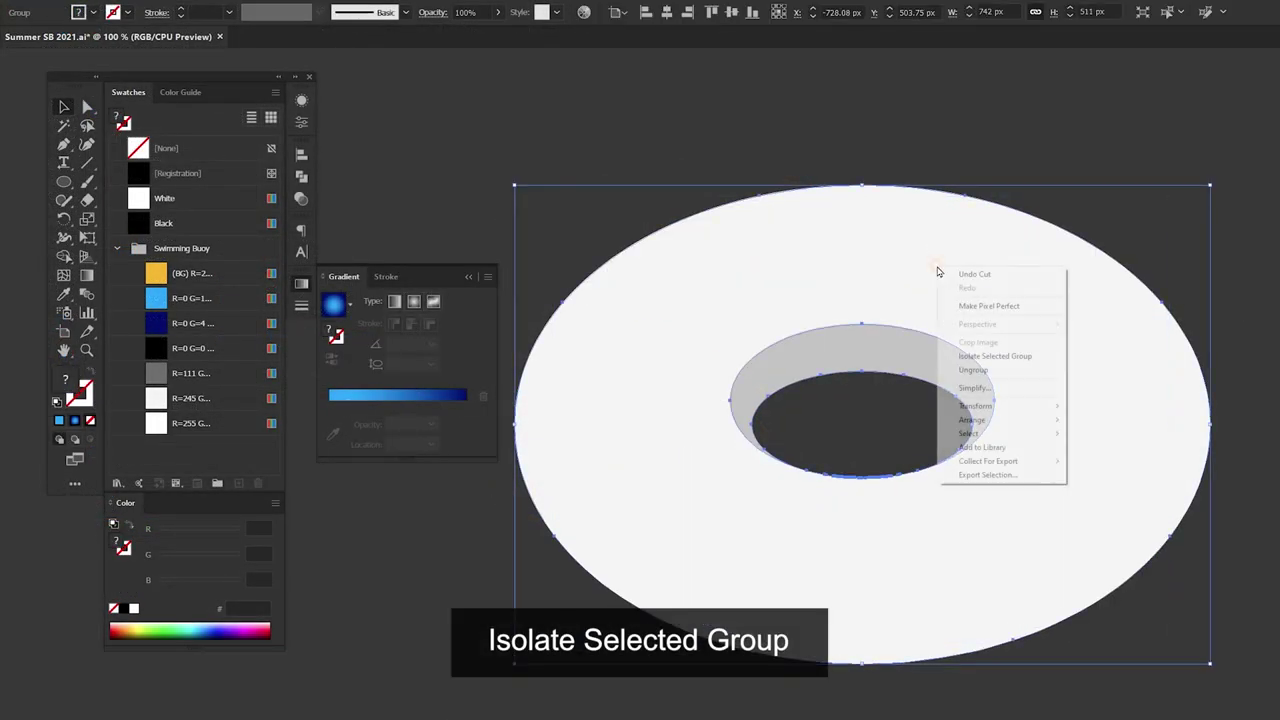
pyautogui.click(1017, 362)
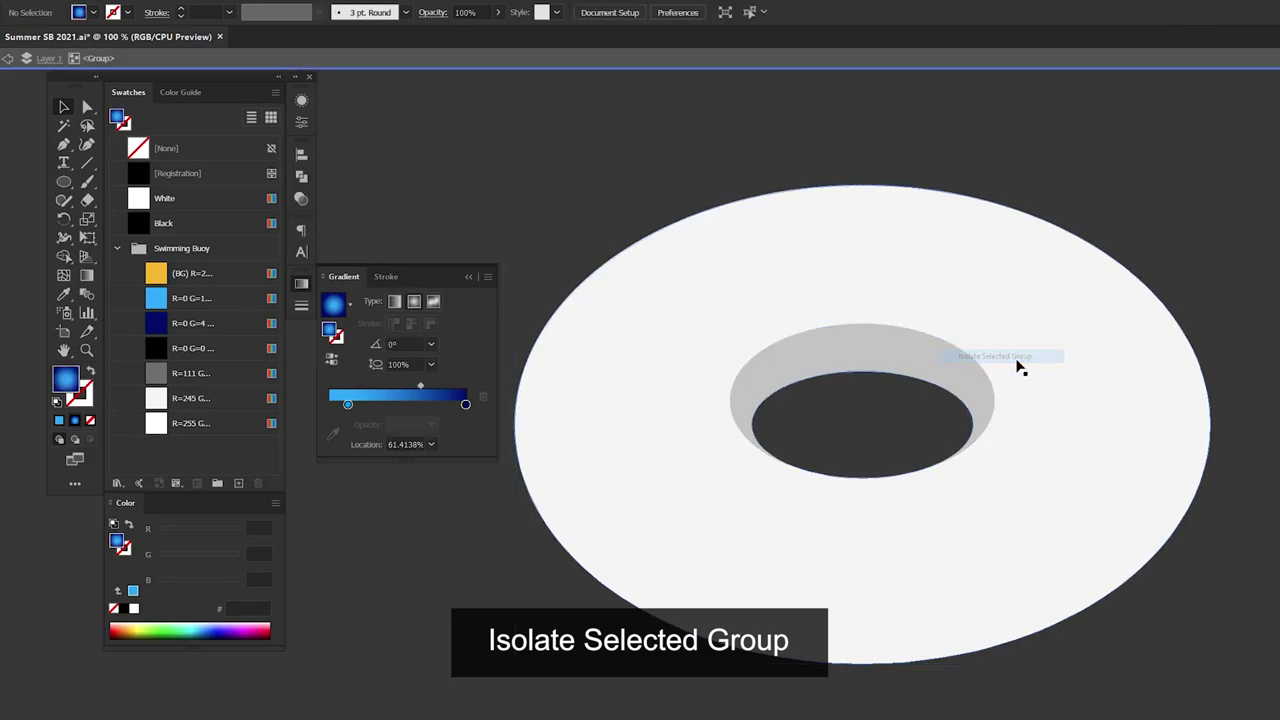
pyautogui.hotkey('ctrl', 'f')
# Send the stripes backward behind the grey hole rim, check the layering, and exit isolation.
pyautogui.rightClick(858, 395)
pyautogui.moveTo(790, 397)
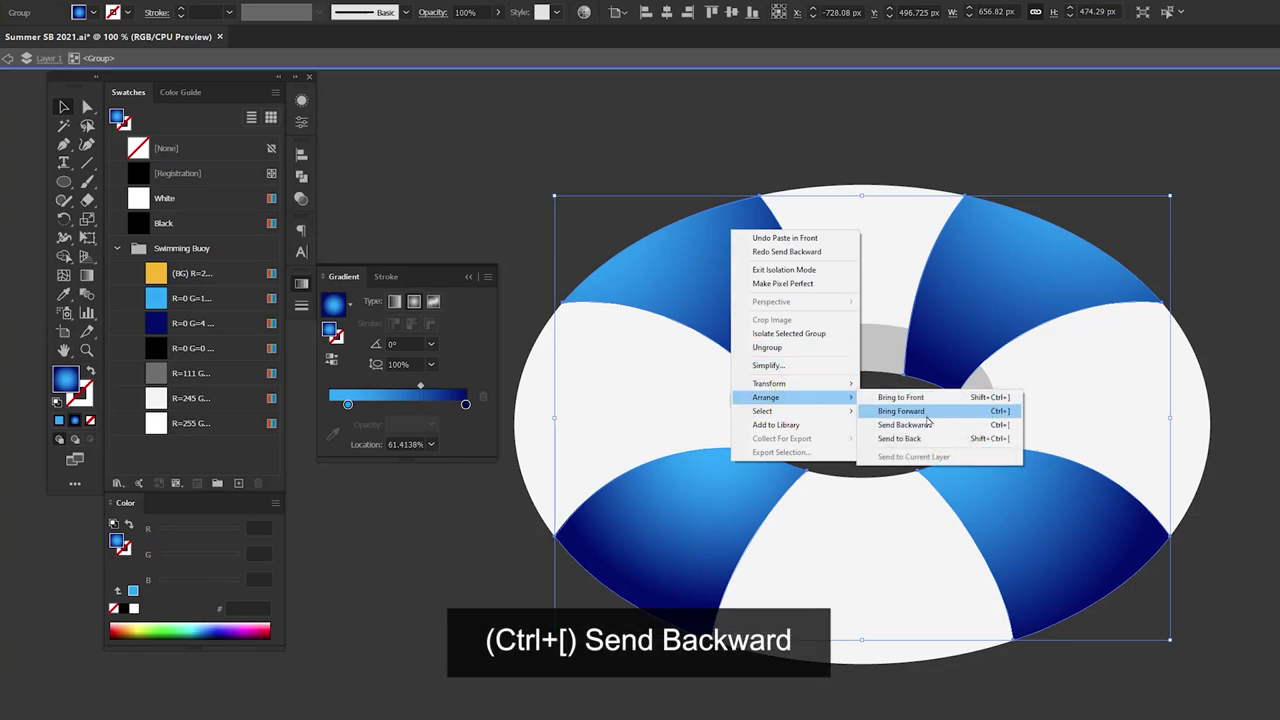
pyautogui.click(940, 425)
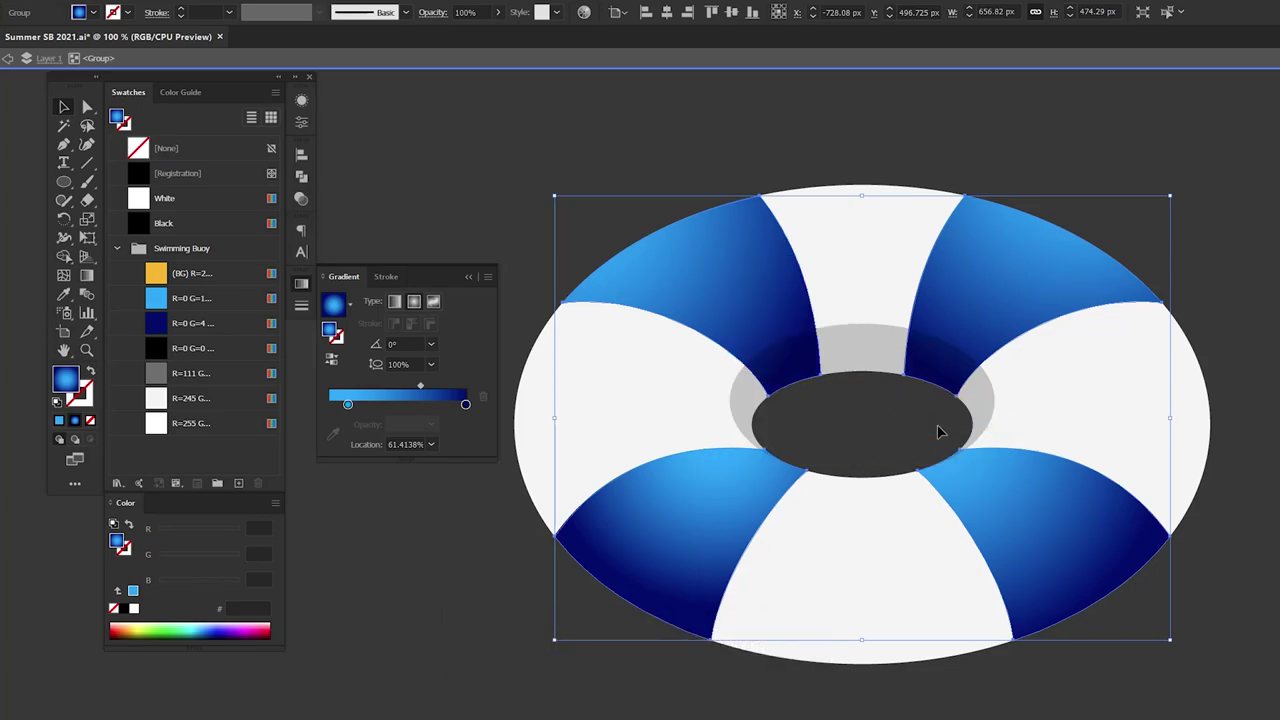
pyautogui.press('f')
pyautogui.scroll(5, 757, 363)
pyautogui.moveTo(659, 330); pyautogui.dragTo(845, 314)
pyautogui.press('Escape')
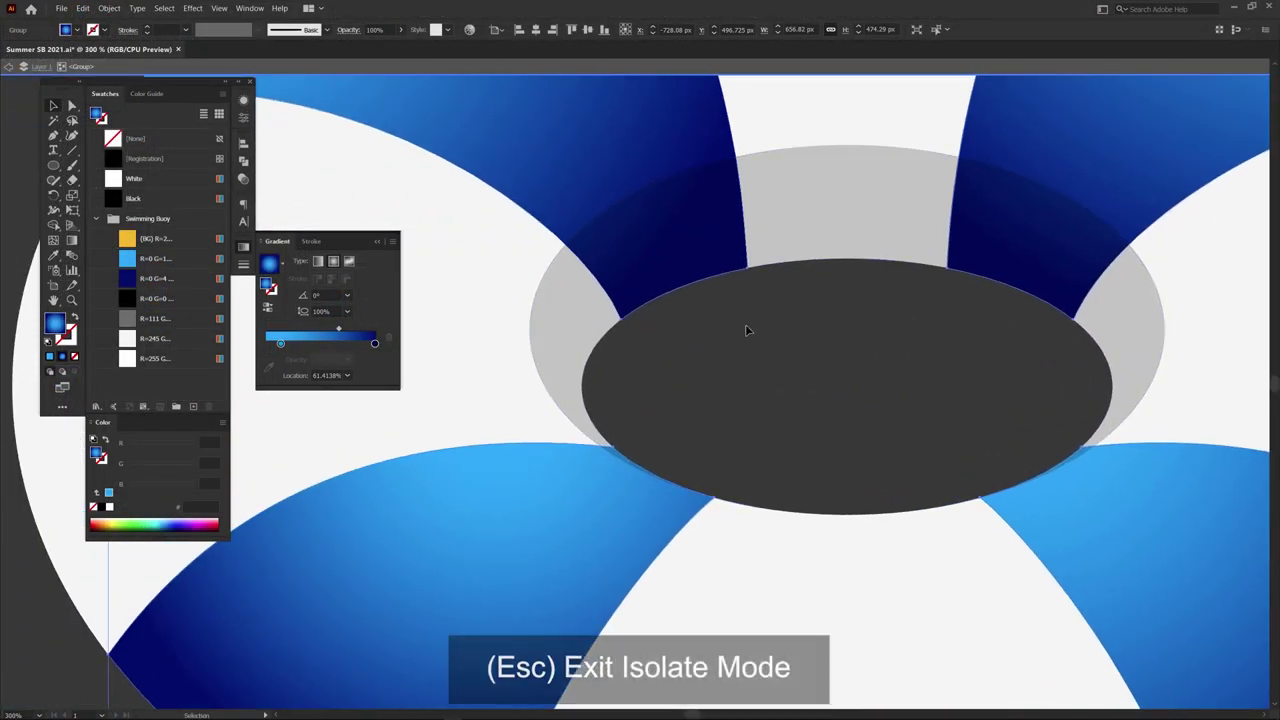
pyautogui.hotkey('ctrl', '1')
# Draw an off-white ellipse over the buoy's centre, about 566 px wide.
pyautogui.click(743, 306)
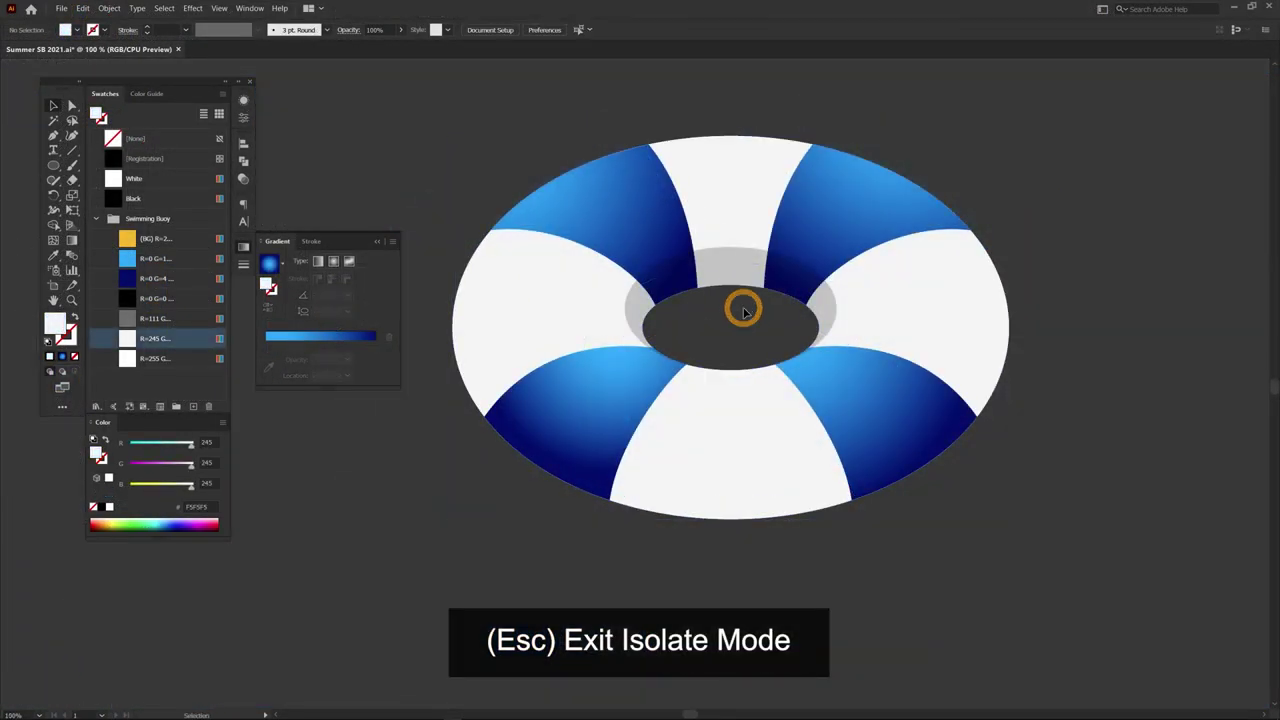
pyautogui.moveTo(1043, 282); pyautogui.dragTo(1020, 296)
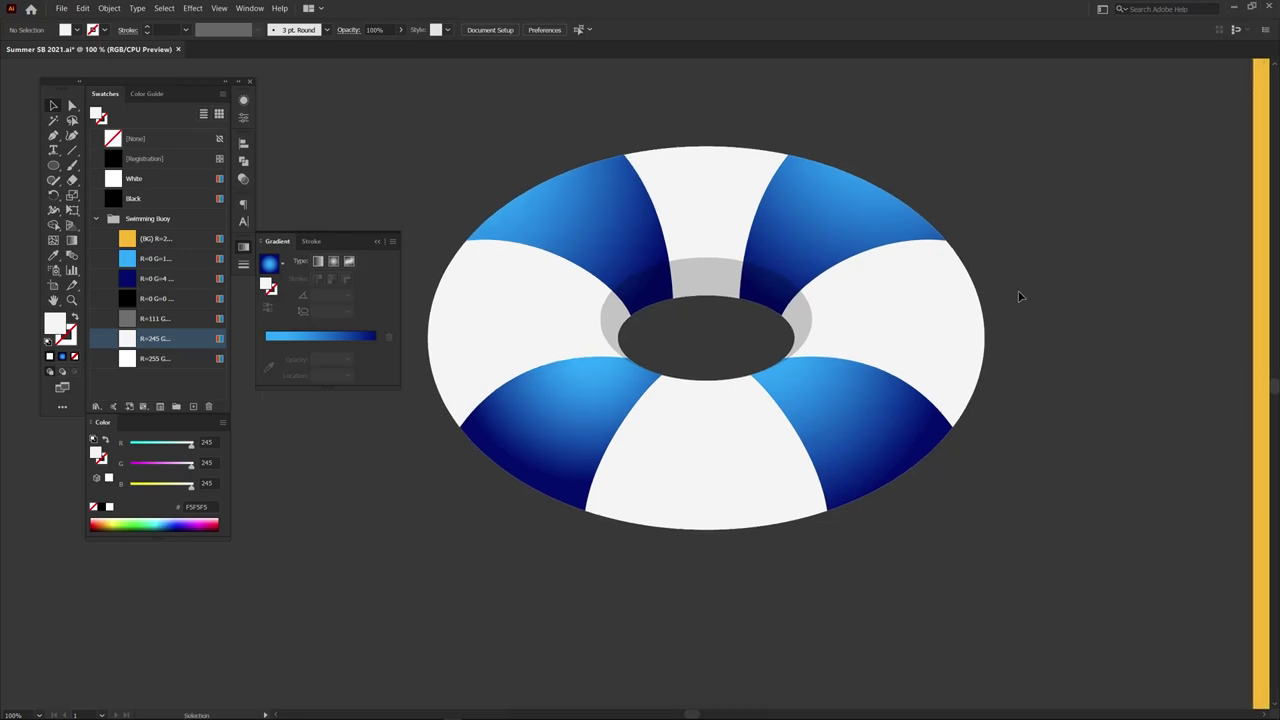
pyautogui.press('l')
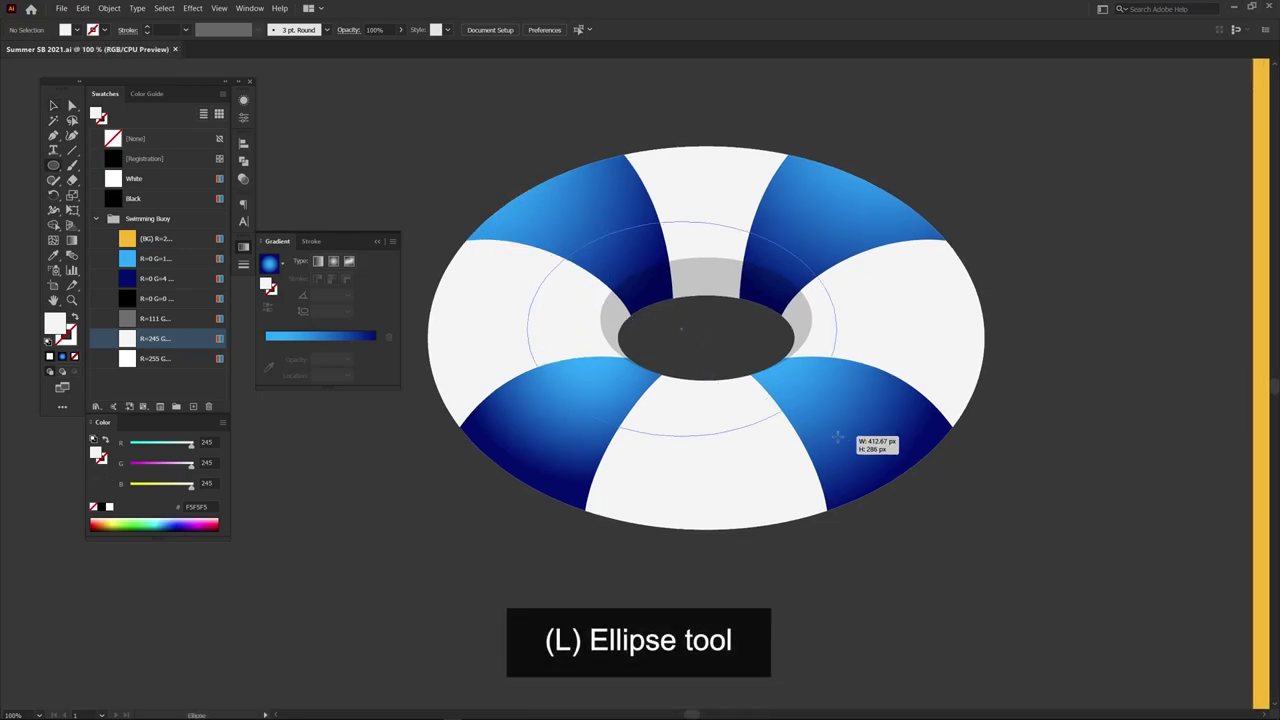
pyautogui.moveTo(538, 244); pyautogui.dragTo(860, 456)
pyautogui.keyDown('ctrl'); pyautogui.moveTo(748, 351); pyautogui.dragTo(766, 294); pyautogui.keyUp('ctrl')
pyautogui.moveTo(704, 404); pyautogui.dragTo(704, 472)
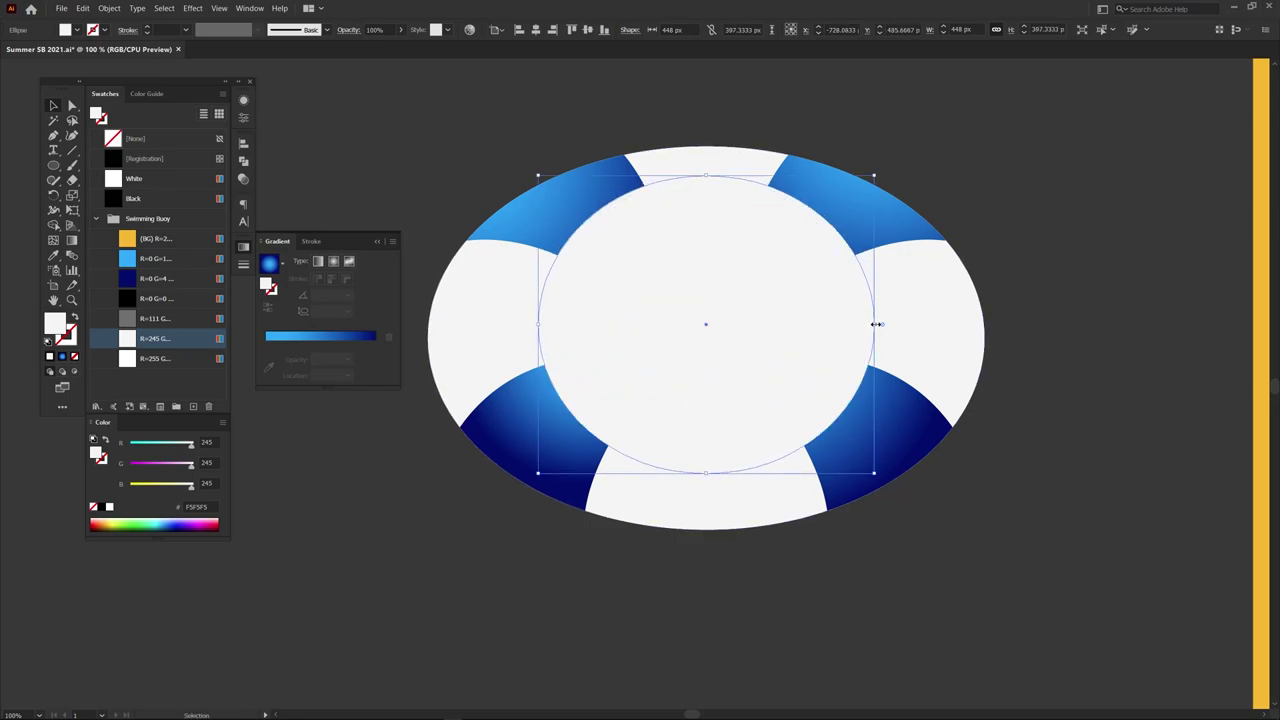
pyautogui.keyDown('alt'); pyautogui.moveTo(876, 324); pyautogui.dragTo(918, 324); pyautogui.keyUp('alt')
# Paste a smaller copy of the ellipse and subtract it with Shape Builder, leaving a ring.
pyautogui.press('a')
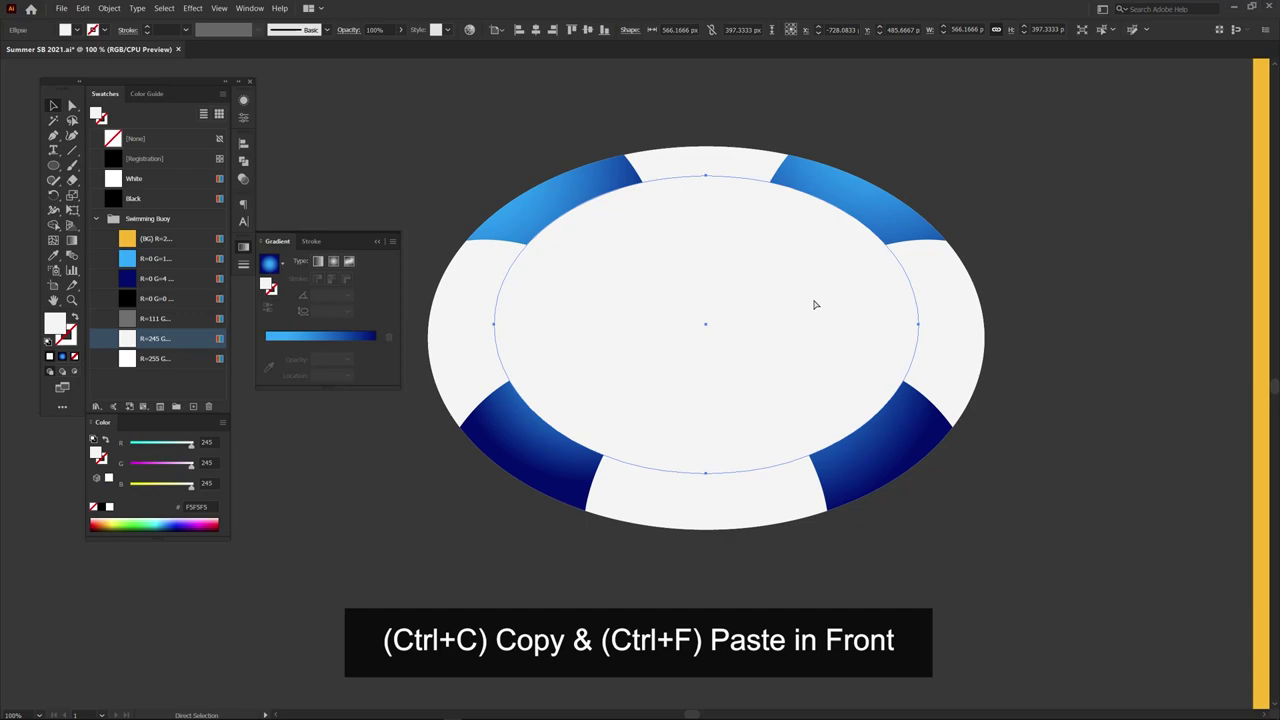
pyautogui.press('v')
pyautogui.moveTo(708, 176); pyautogui.dragTo(708, 228)
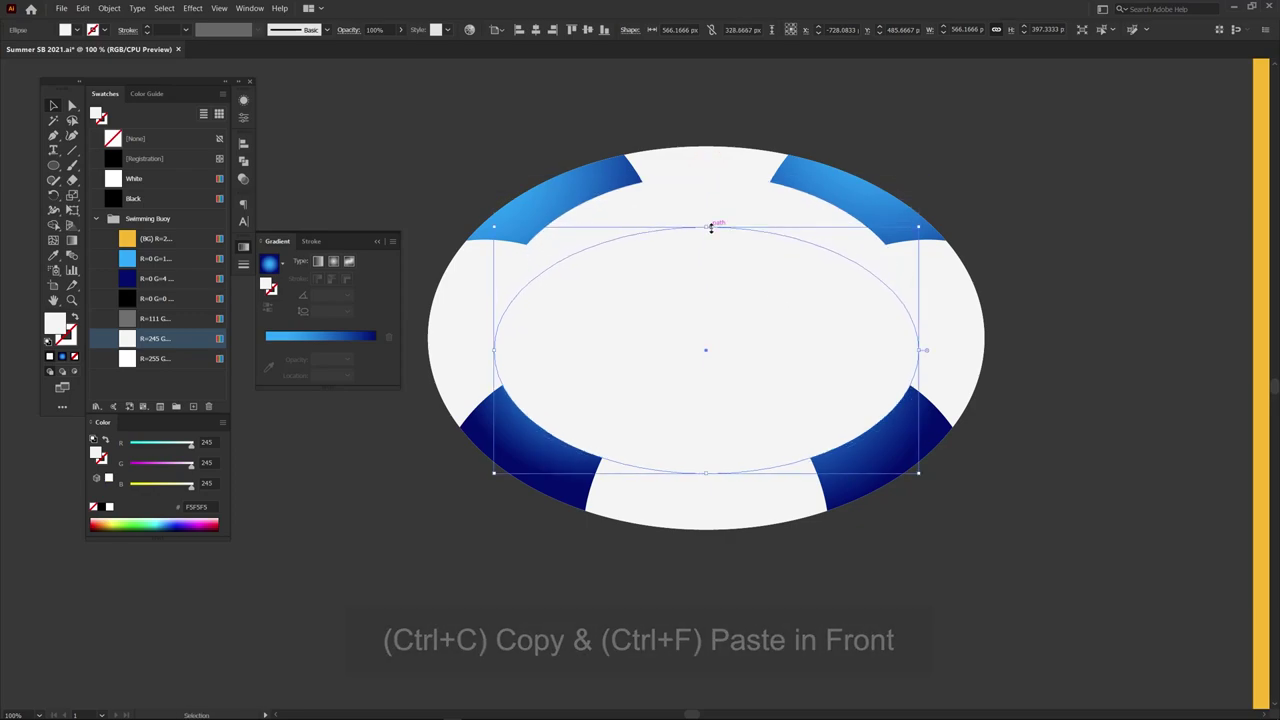
pyautogui.moveTo(707, 472); pyautogui.dragTo(707, 421)
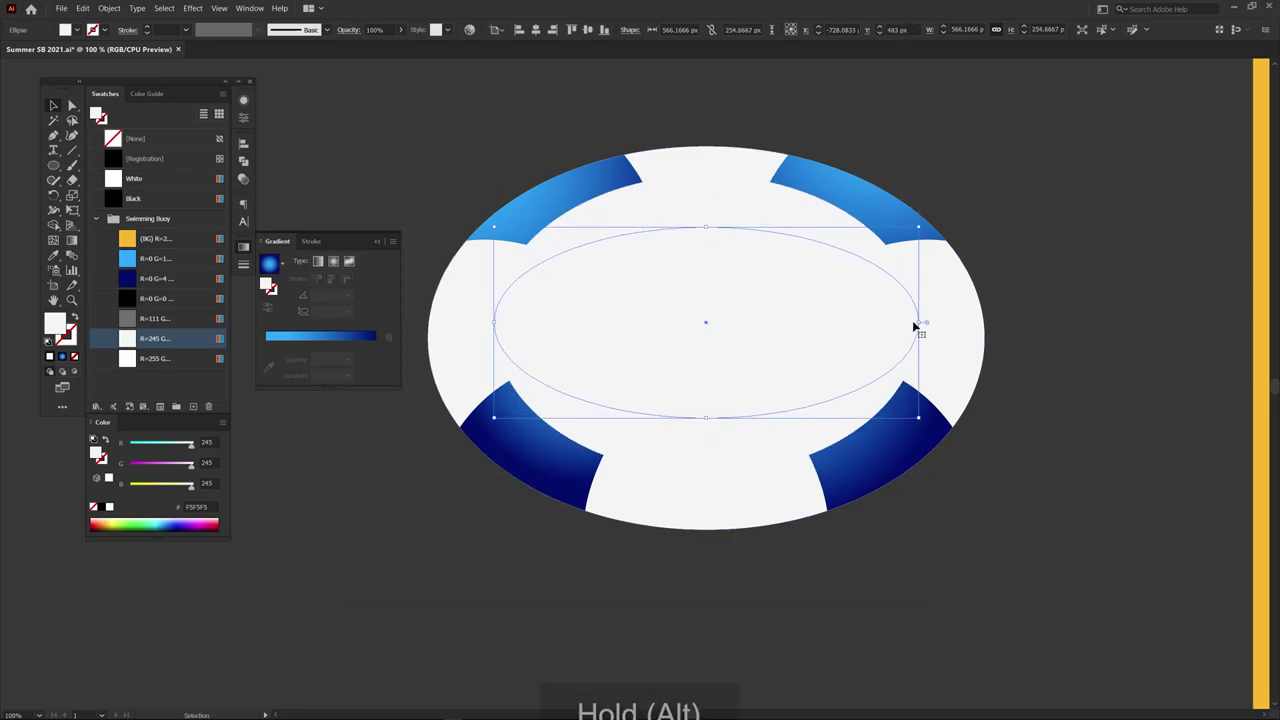
pyautogui.keyDown('alt'); pyautogui.moveTo(918, 322); pyautogui.dragTo(841, 325); pyautogui.keyUp('alt')
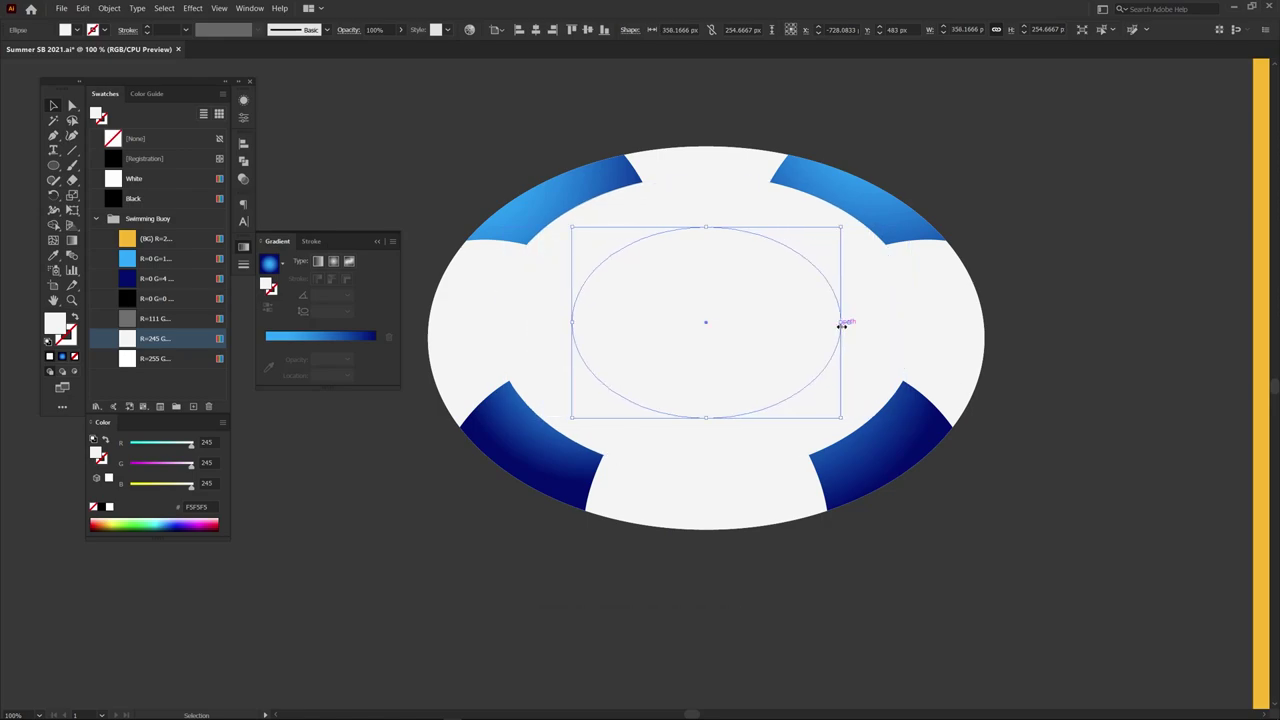
pyautogui.hotkey('ctrl', 'a')
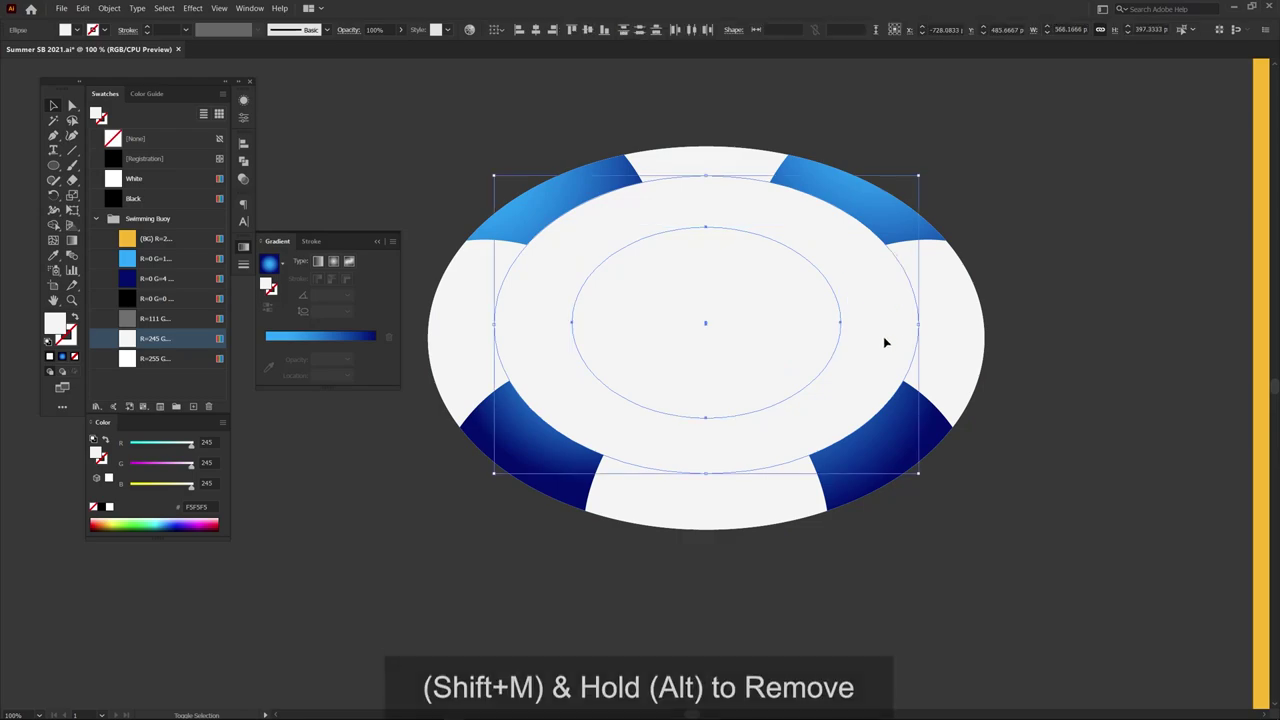
pyautogui.hotkey('shift', 'm')
pyautogui.keyDown('alt'); pyautogui.moveTo(731, 272); pyautogui.dragTo(701, 342); pyautogui.keyUp('alt')
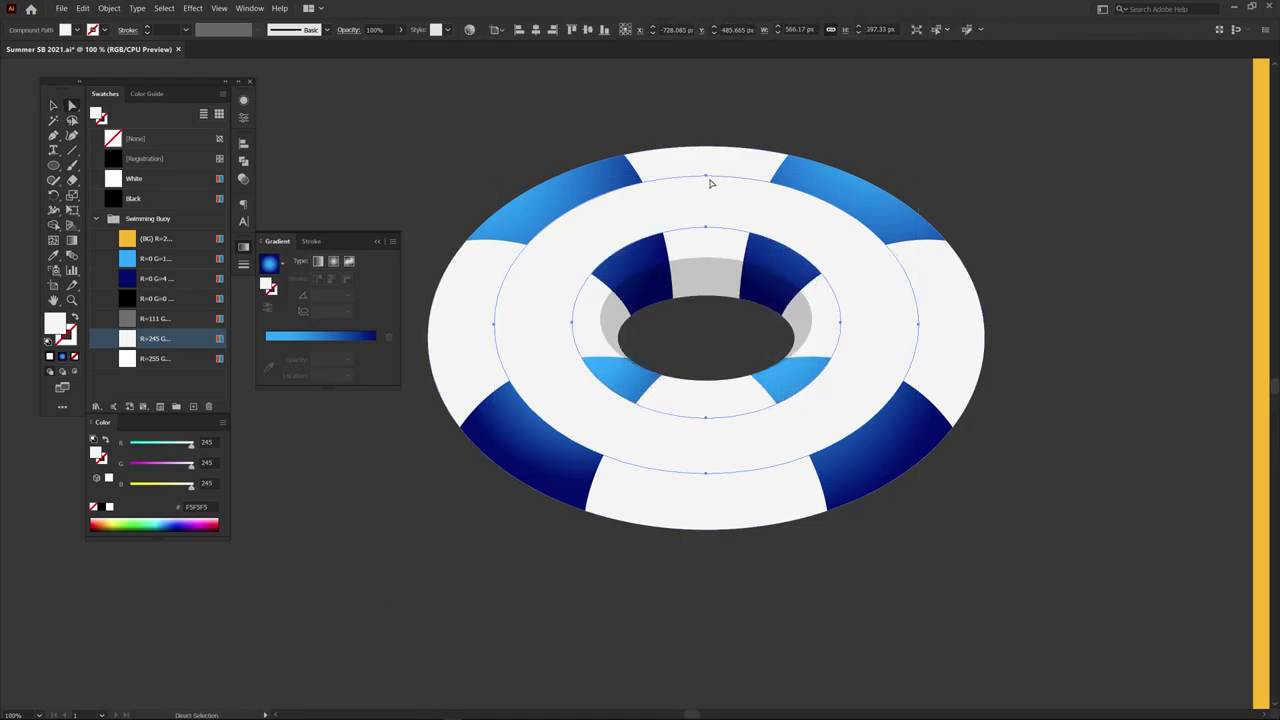
pyautogui.press('v')
pyautogui.moveTo(706, 176); pyautogui.dragTo(711, 199)
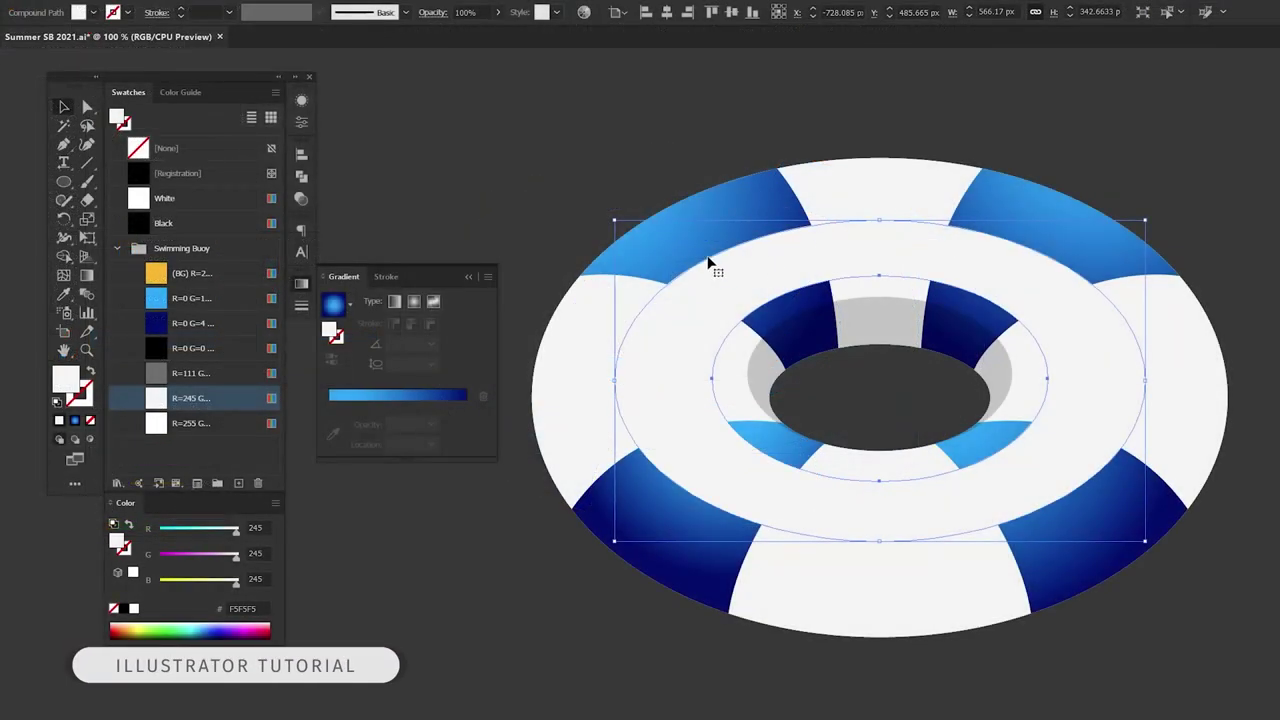
# Fill the ring with a white-to-black linear gradient, midpoint at about 71%.
pyautogui.click(380, 403)
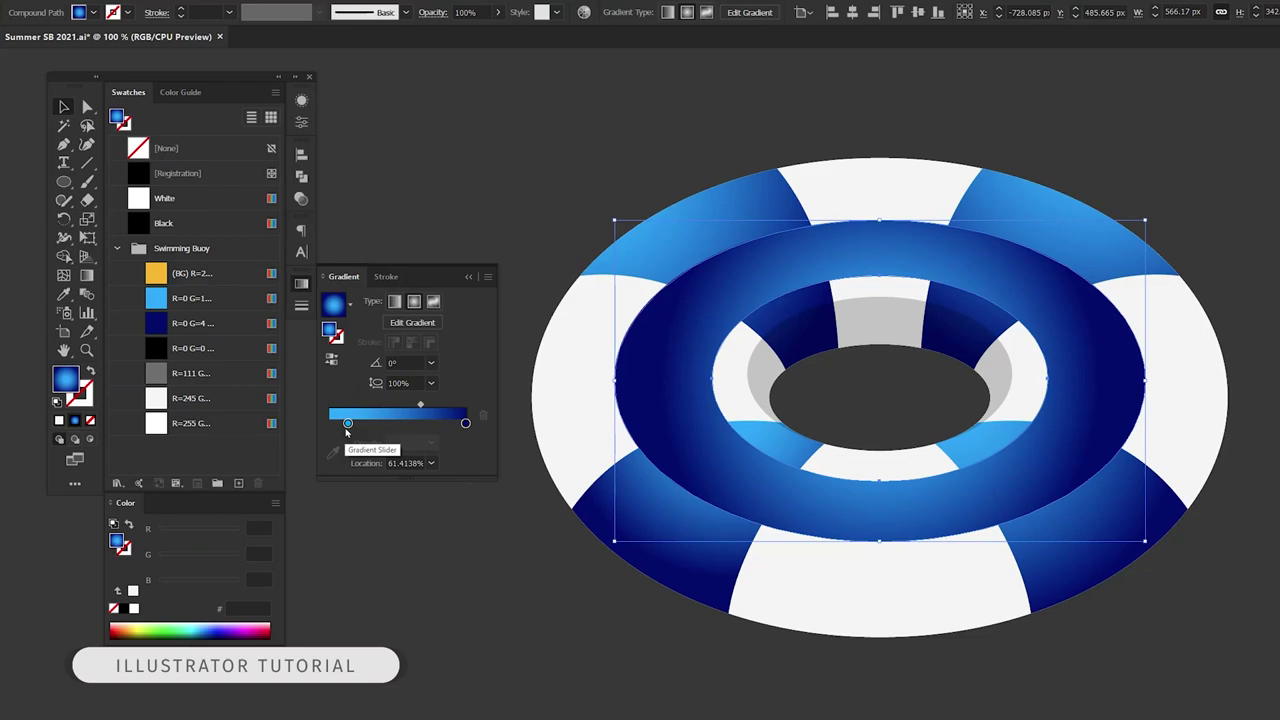
pyautogui.click(329, 423)
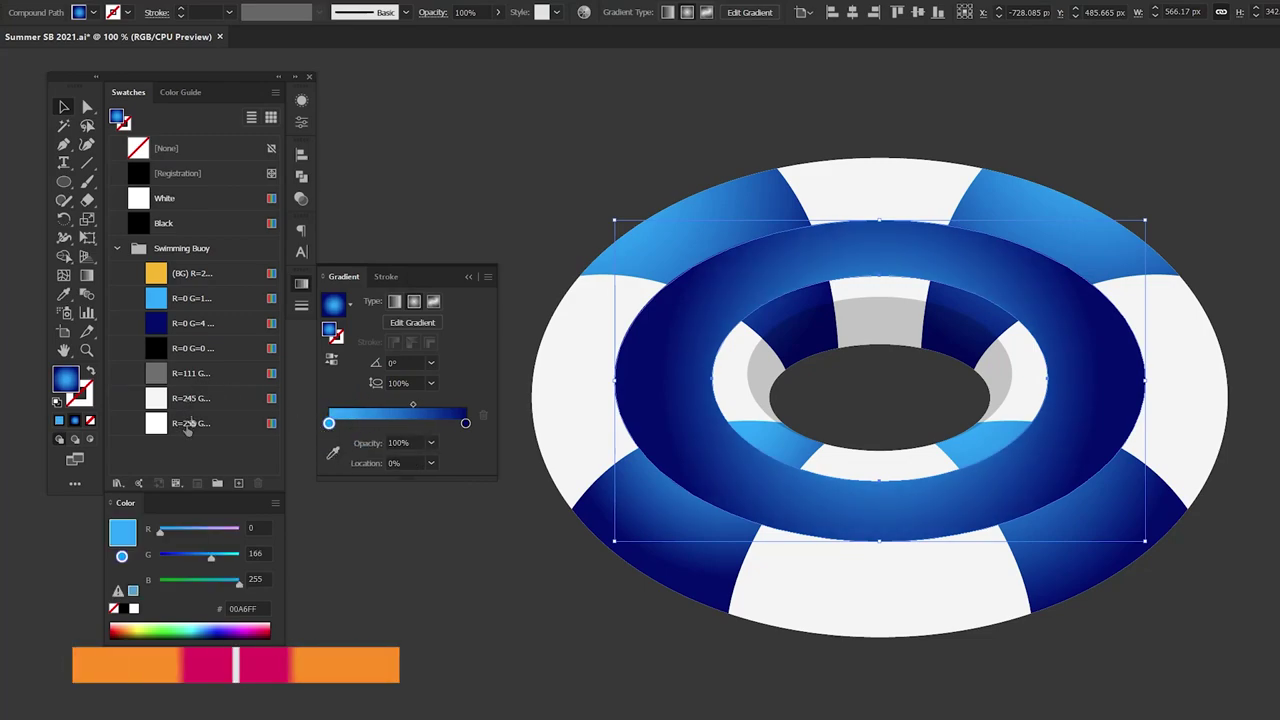
pyautogui.moveTo(200, 423)
pyautogui.mouseDown()
pyautogui.moveTo(322, 443)
pyautogui.moveTo(329, 423)
pyautogui.mouseUp()
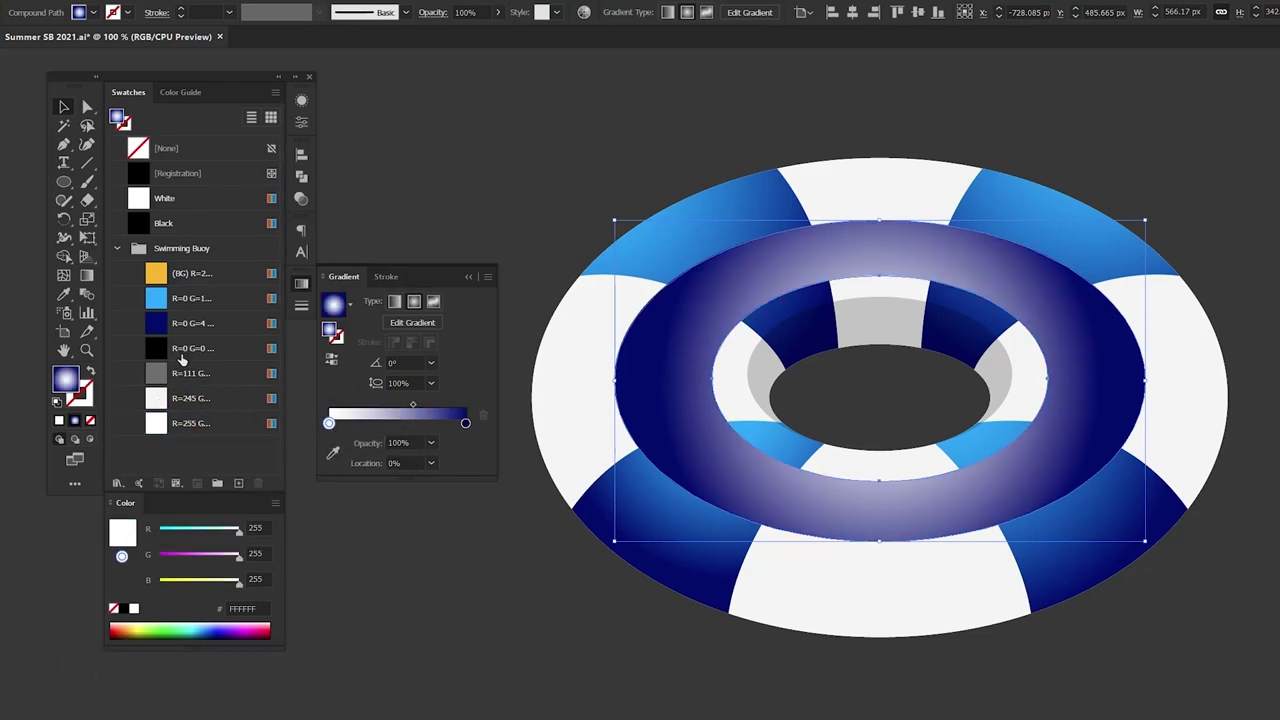
pyautogui.moveTo(182, 360); pyautogui.dragTo(329, 430)
pyautogui.moveTo(466, 425); pyautogui.dragTo(466, 424)
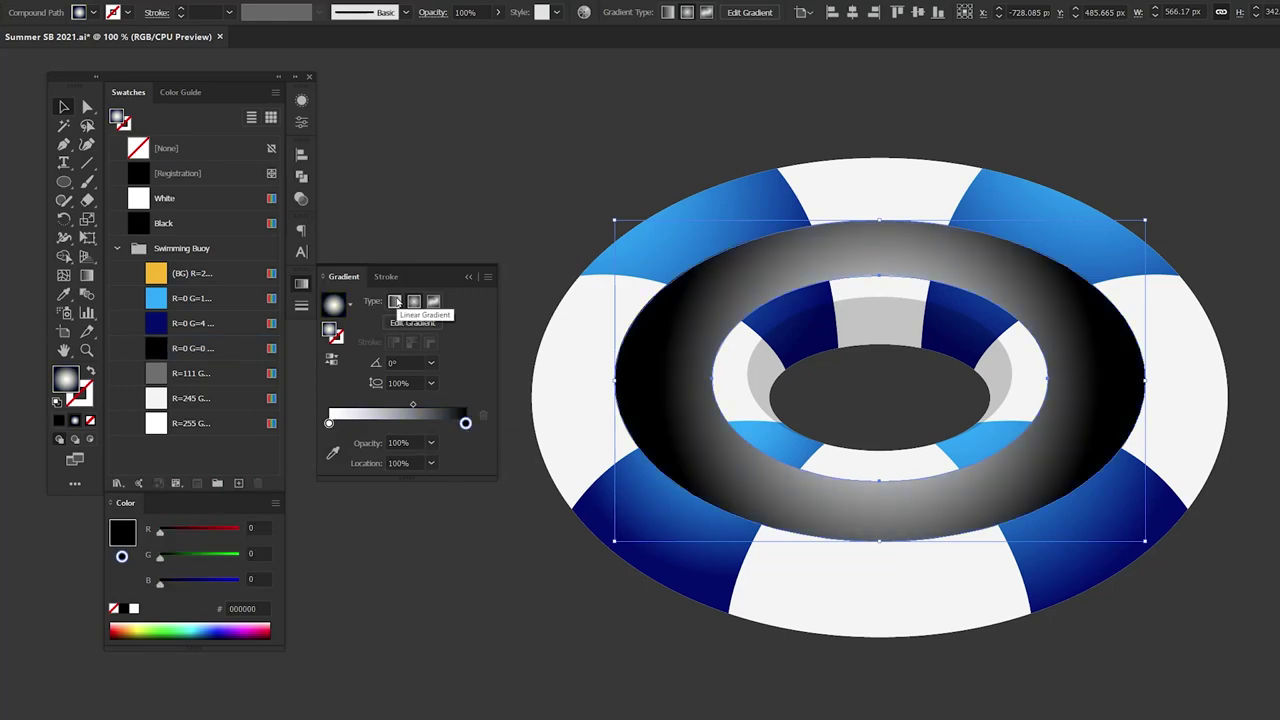
pyautogui.click(396, 302)
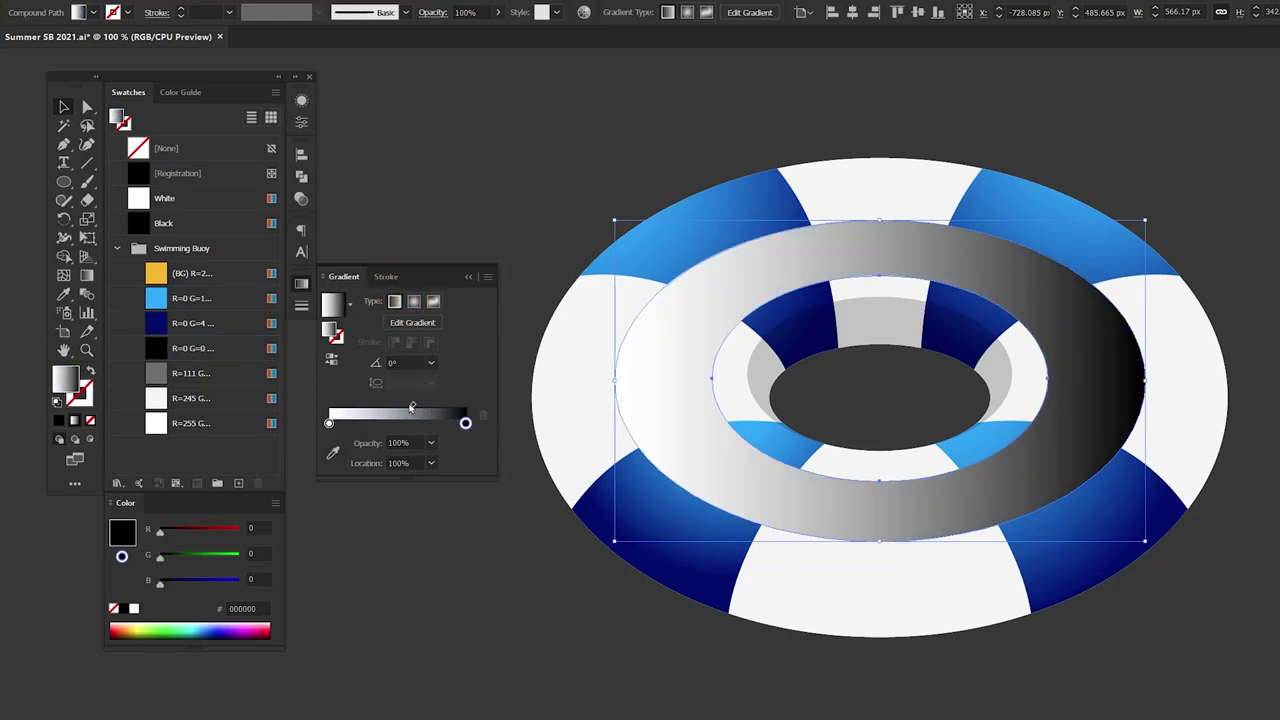
pyautogui.moveTo(411, 408); pyautogui.dragTo(429, 408)
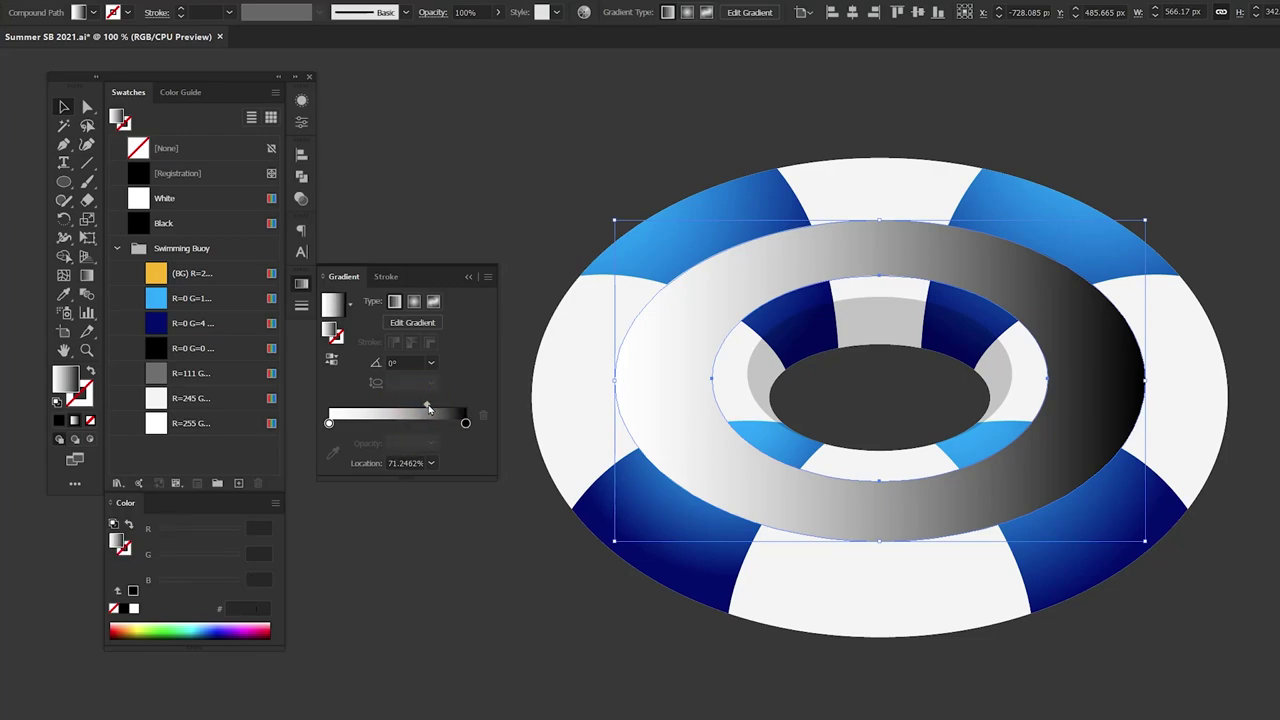
# Run the ring's gradient vertically, white at top and black at bottom, with Screen blending.
pyautogui.press('g')
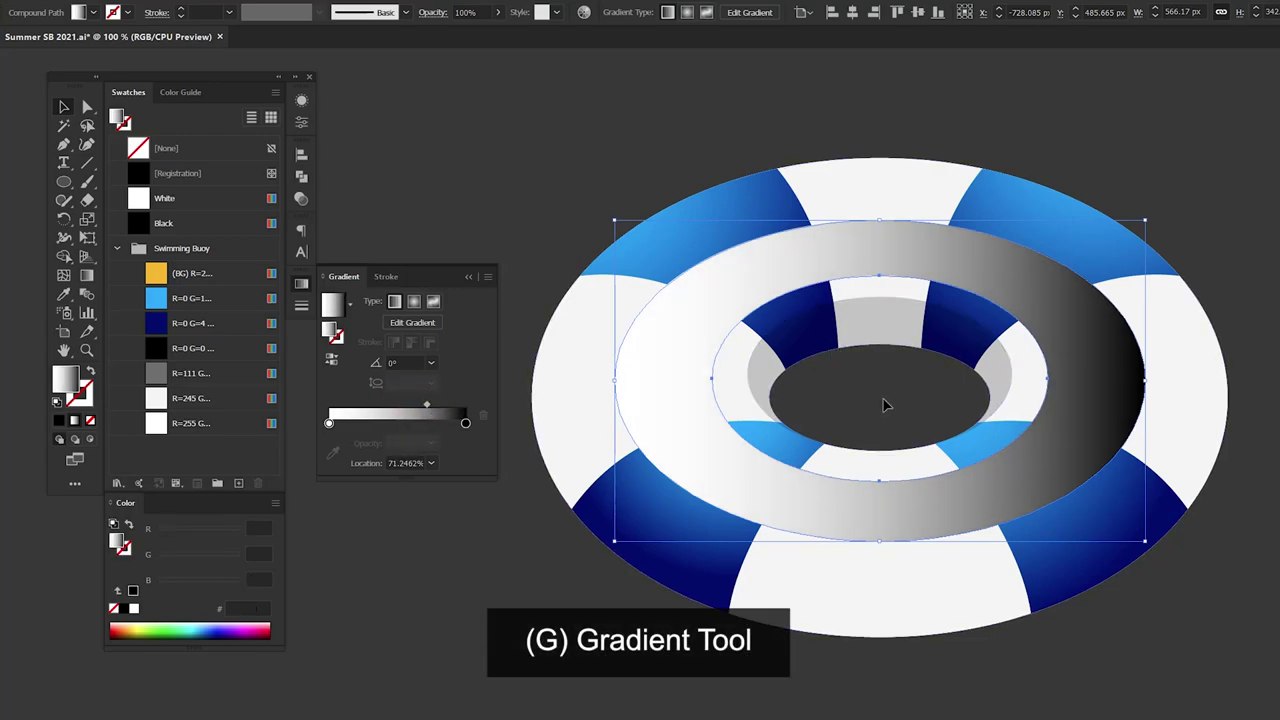
pyautogui.moveTo(875, 235); pyautogui.dragTo(876, 289)
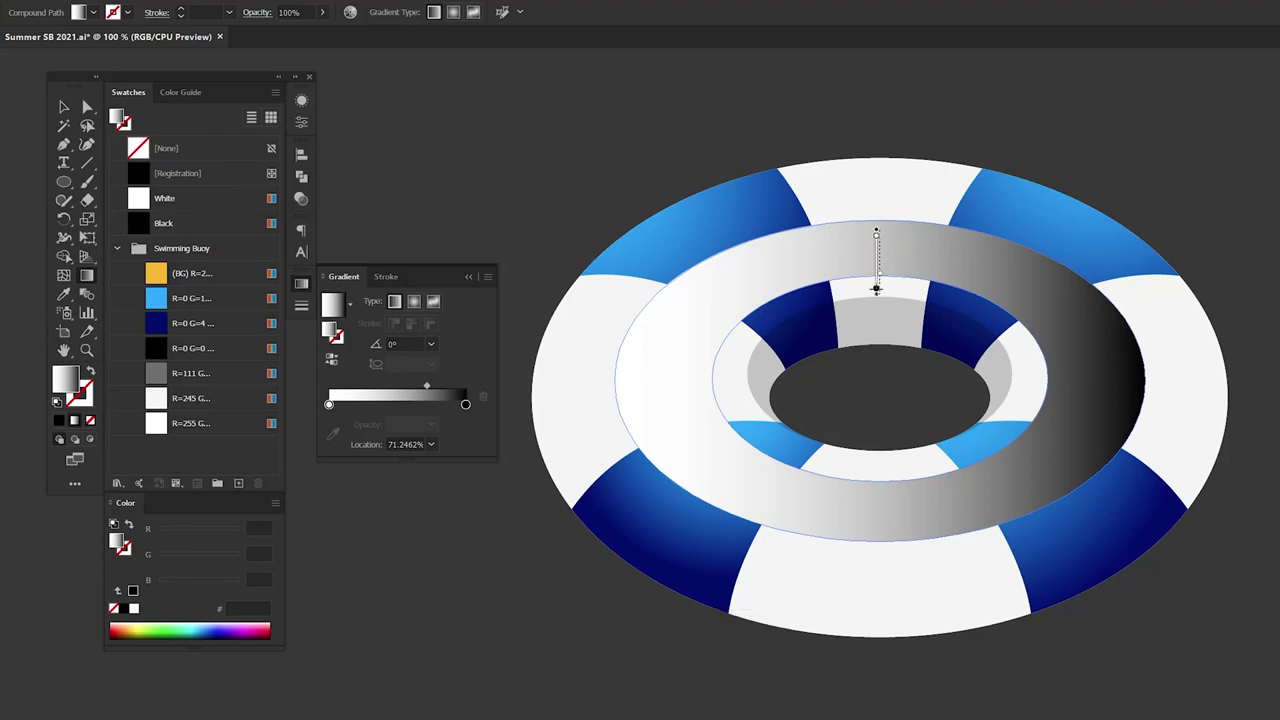
pyautogui.moveTo(876, 408); pyautogui.dragTo(878, 466)
pyautogui.press('v')
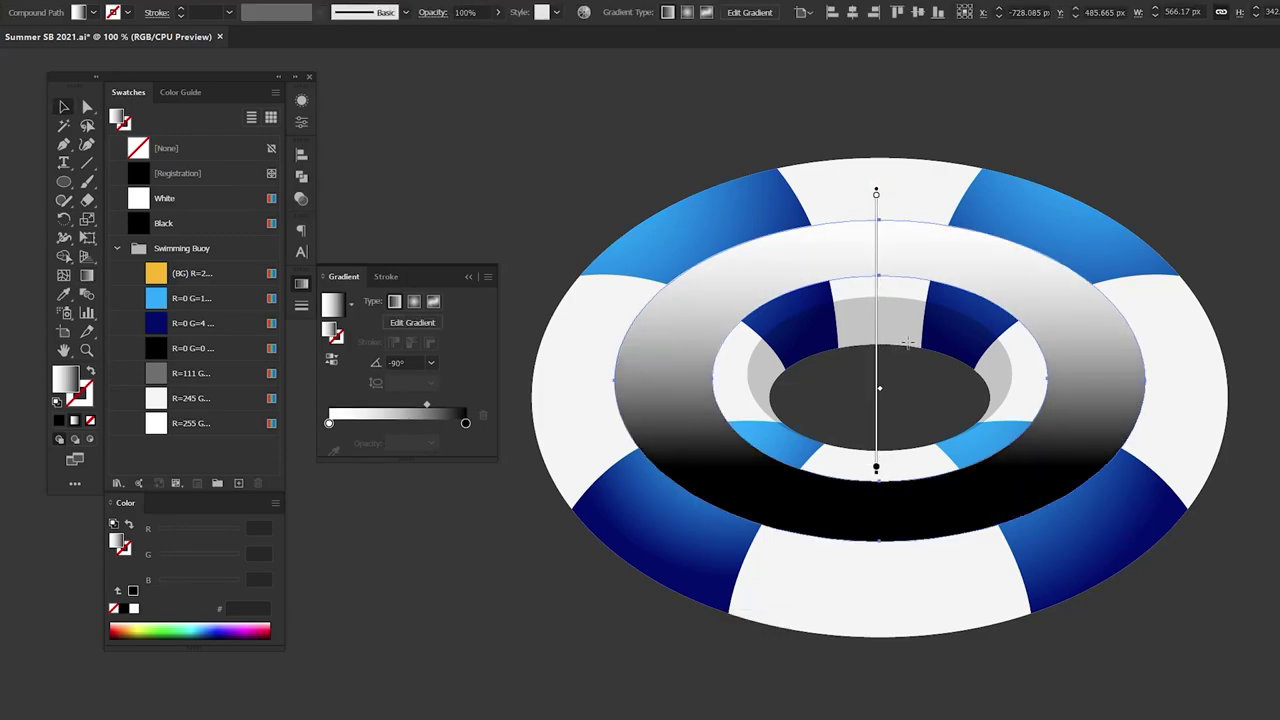
pyautogui.click(436, 18)
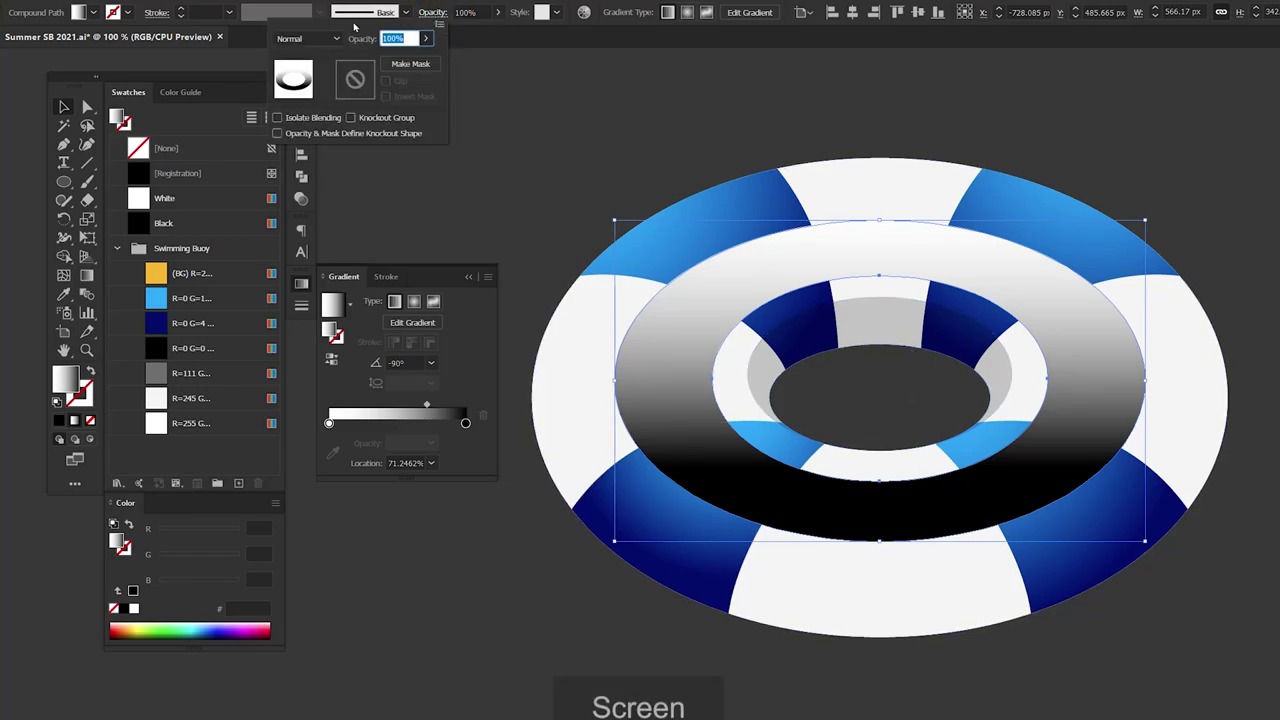
pyautogui.click(310, 38)
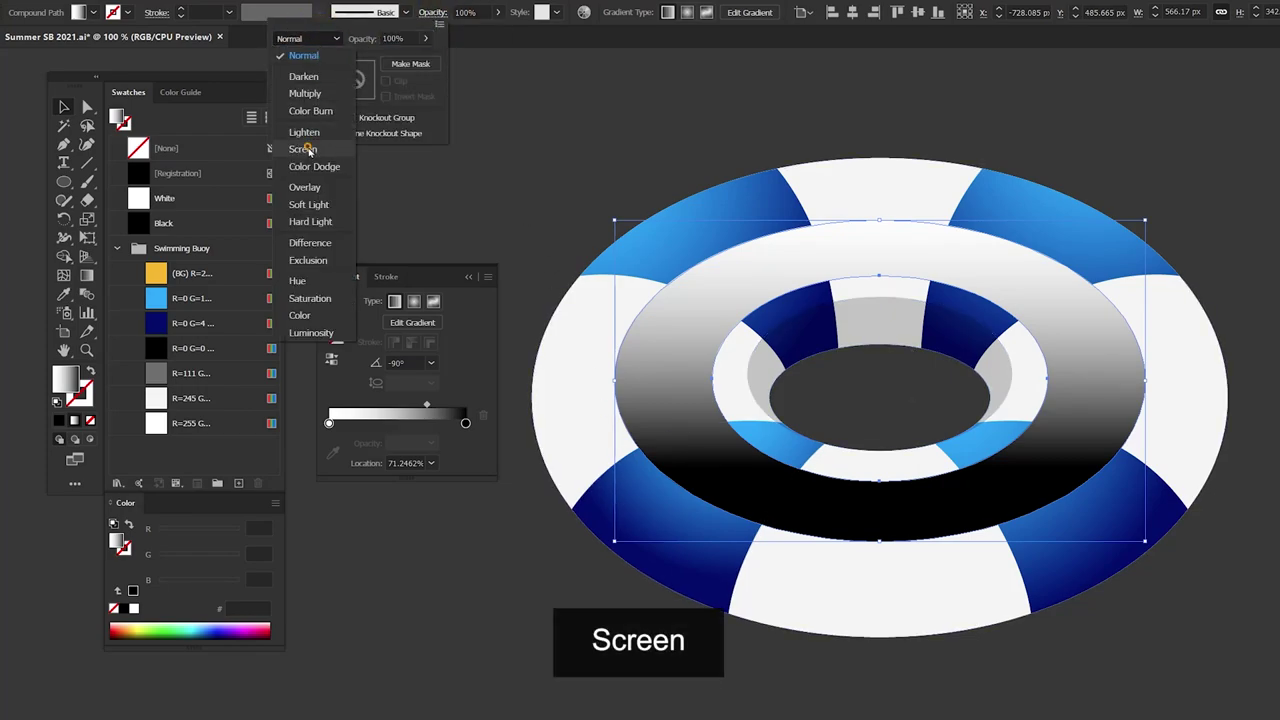
pyautogui.click(305, 149)
# Cut the ring and paste it in front inside the buoy group.
pyautogui.hotkey('ctrl', 'x')
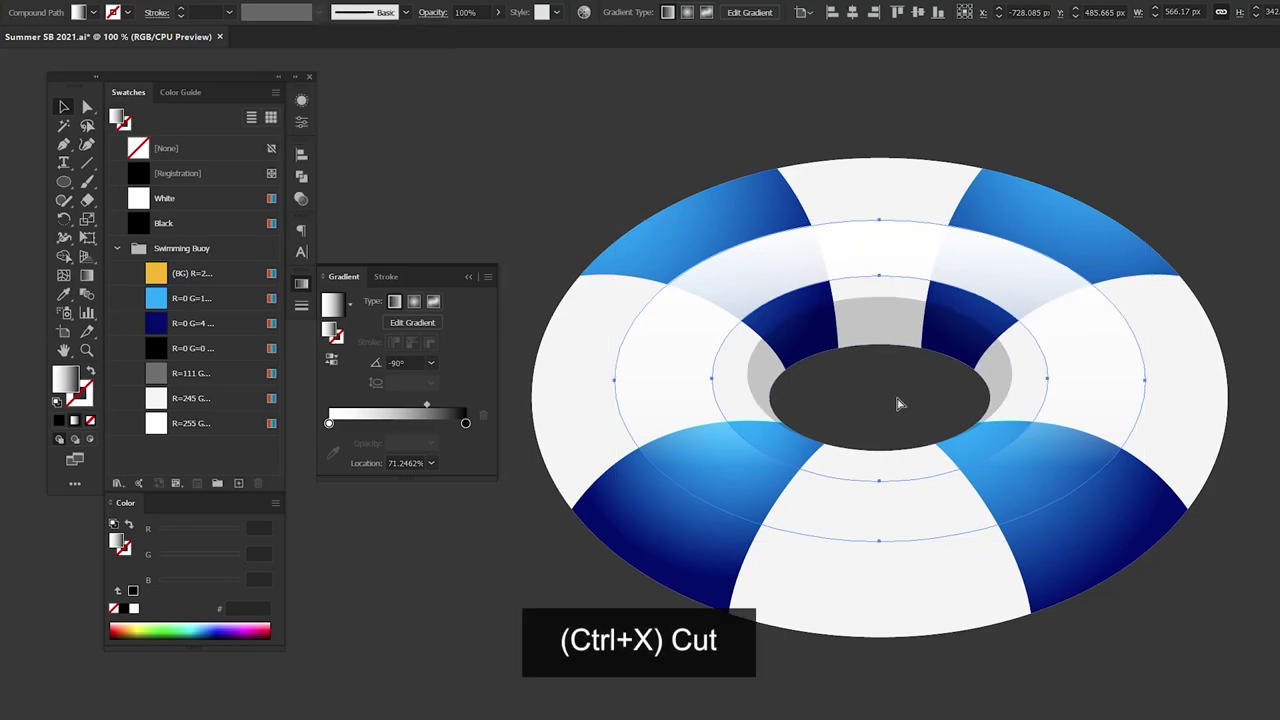
pyautogui.hotkey('ctrl', 'x')
pyautogui.click(888, 260)
pyautogui.doubleClick(867, 240)
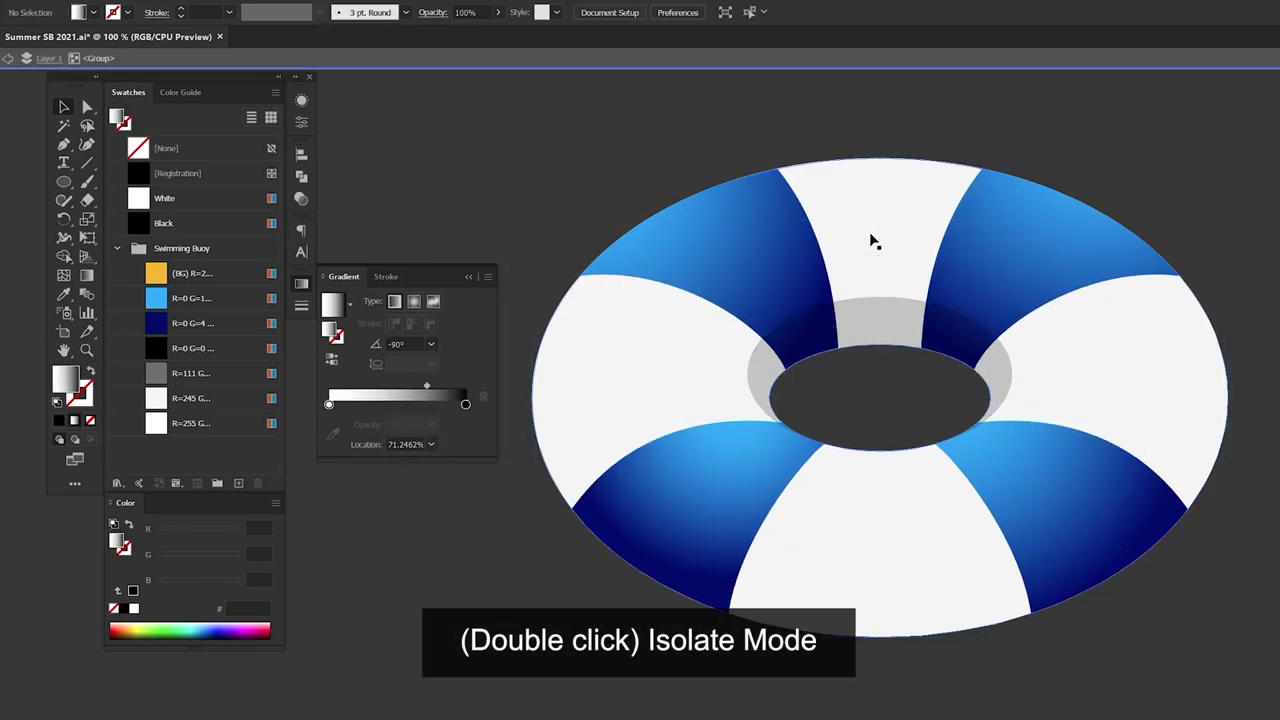
pyautogui.click(857, 241)
pyautogui.hotkey('ctrl', 'f')
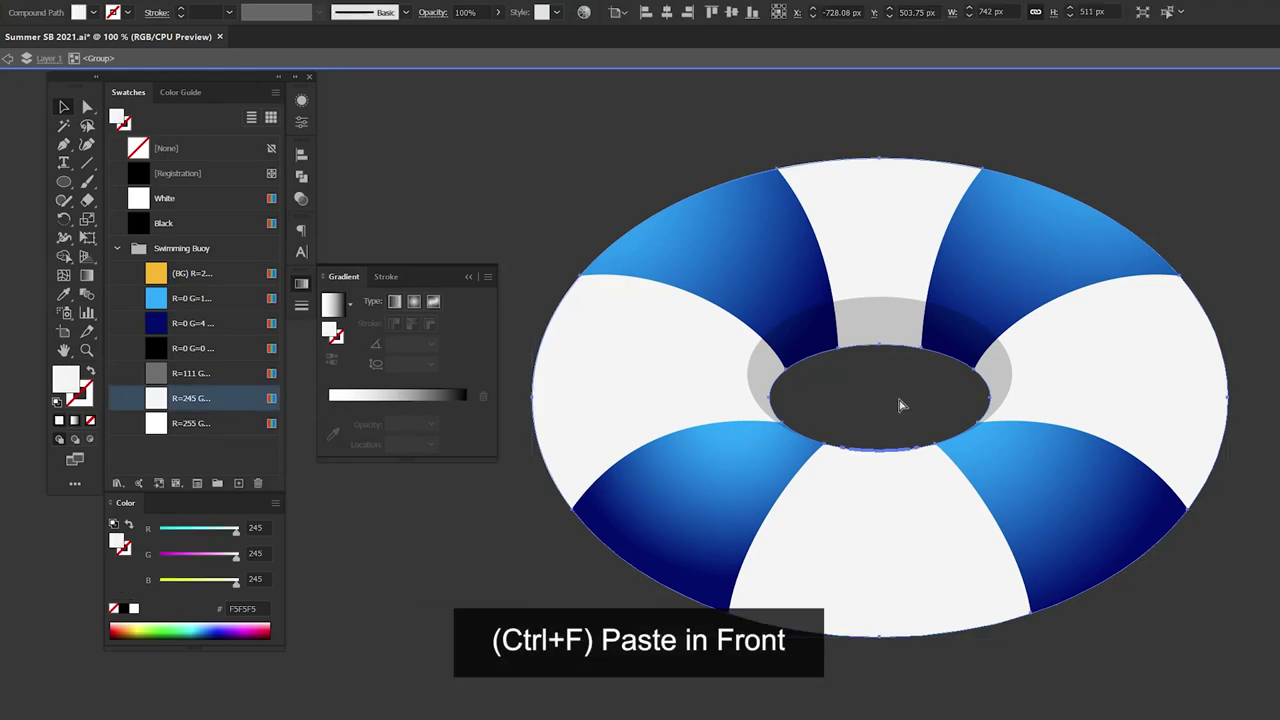
pyautogui.hotkey('ctrl', 'f')
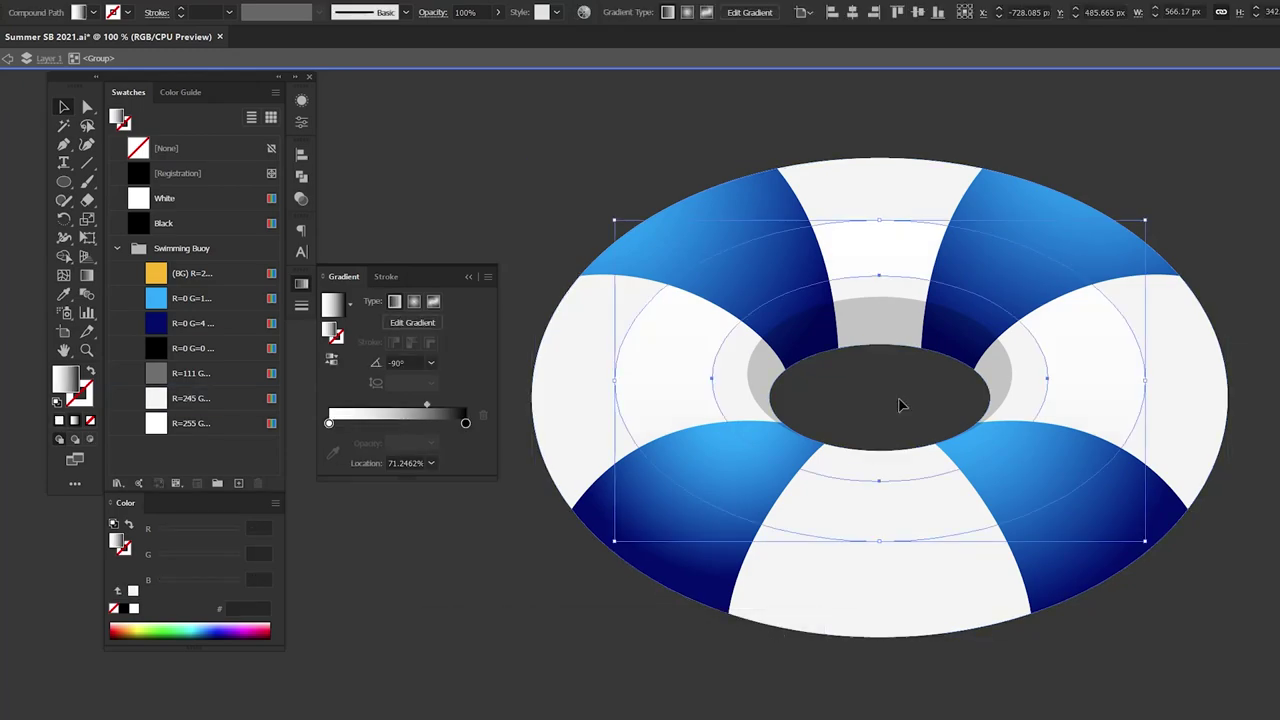
pyautogui.click(875, 412)
pyautogui.press('Escape')
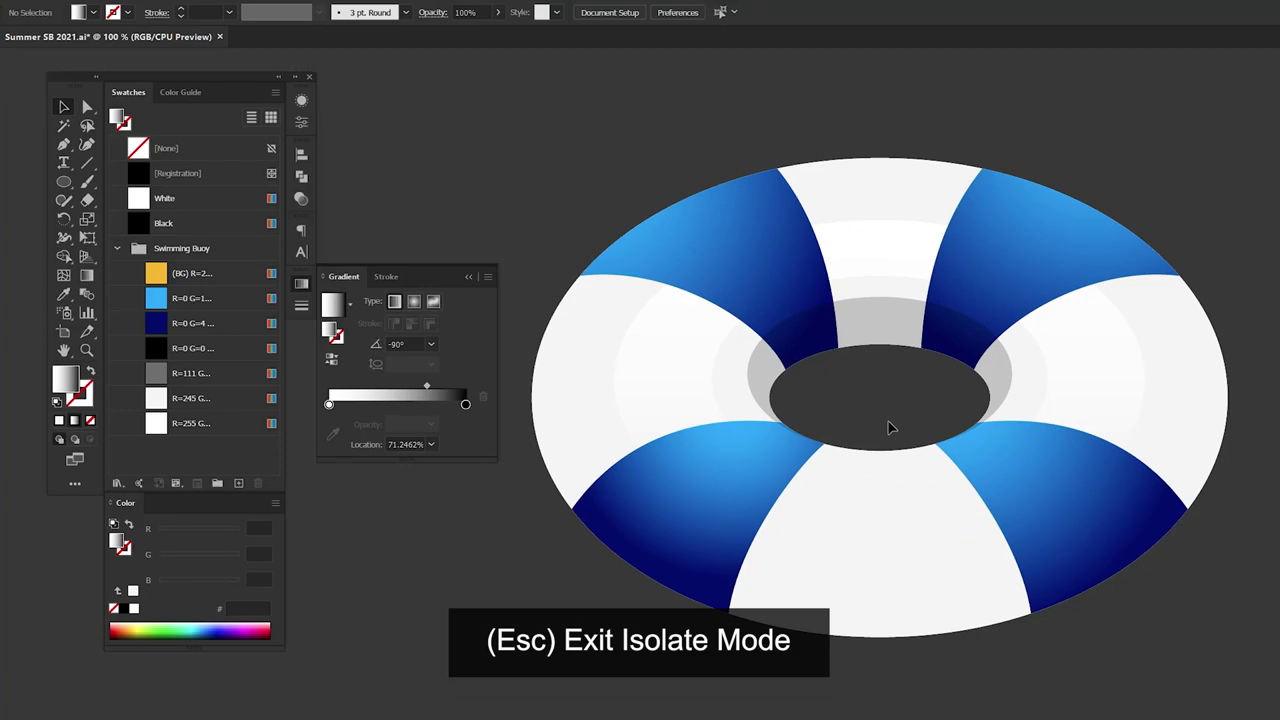
# Copy the white ring, paste it in front above the buoy, and isolate the copy.
pyautogui.press('a')
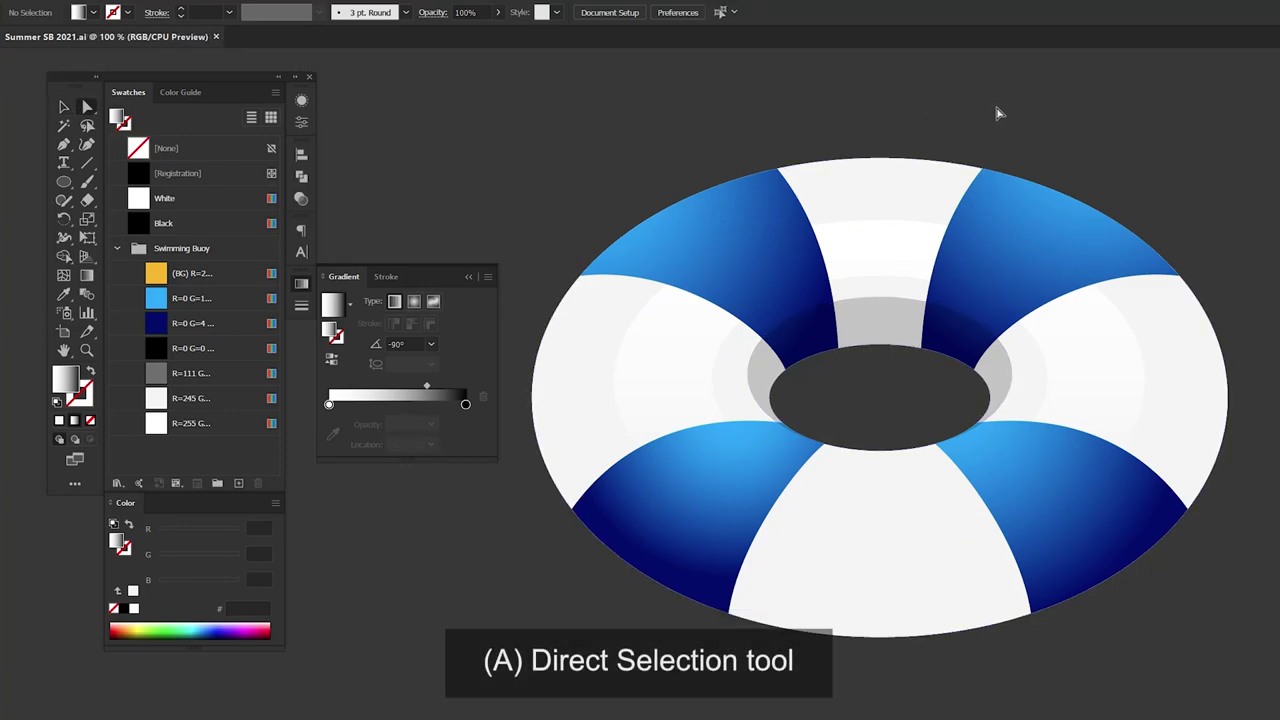
pyautogui.click(889, 186)
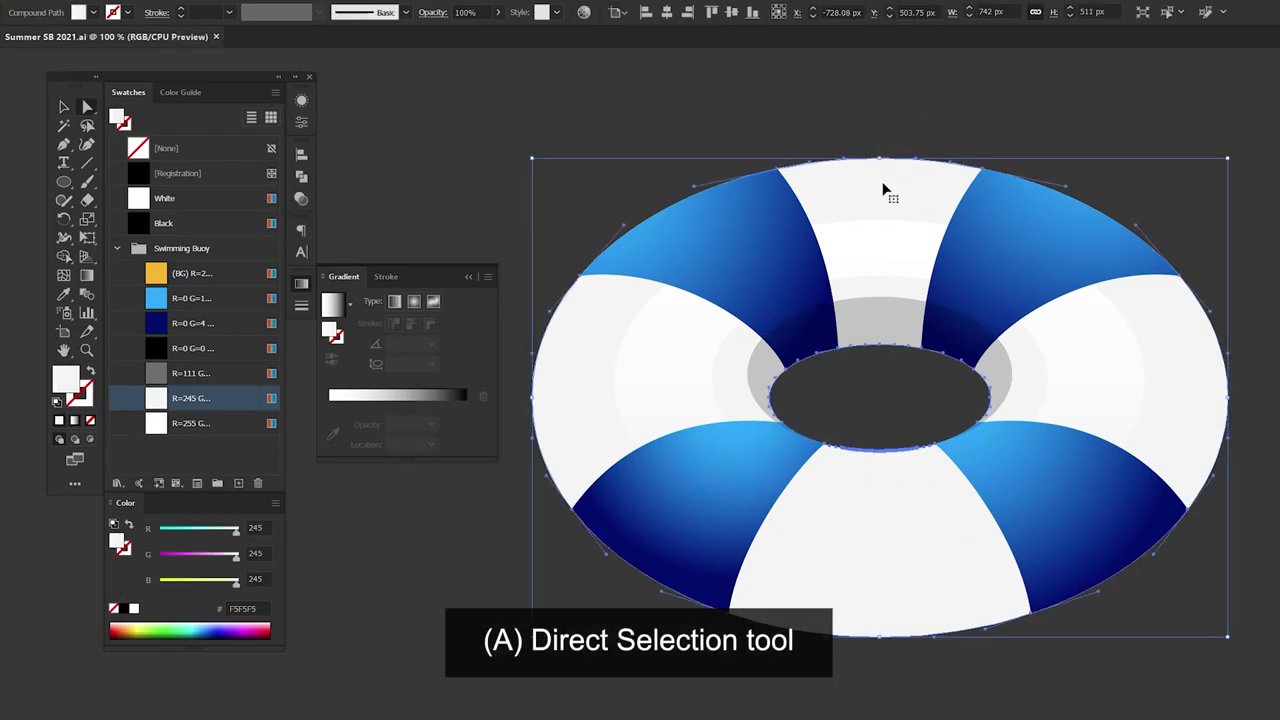
pyautogui.hotkey('ctrl', 'c')
pyautogui.hotkey('ctrl', 'f')
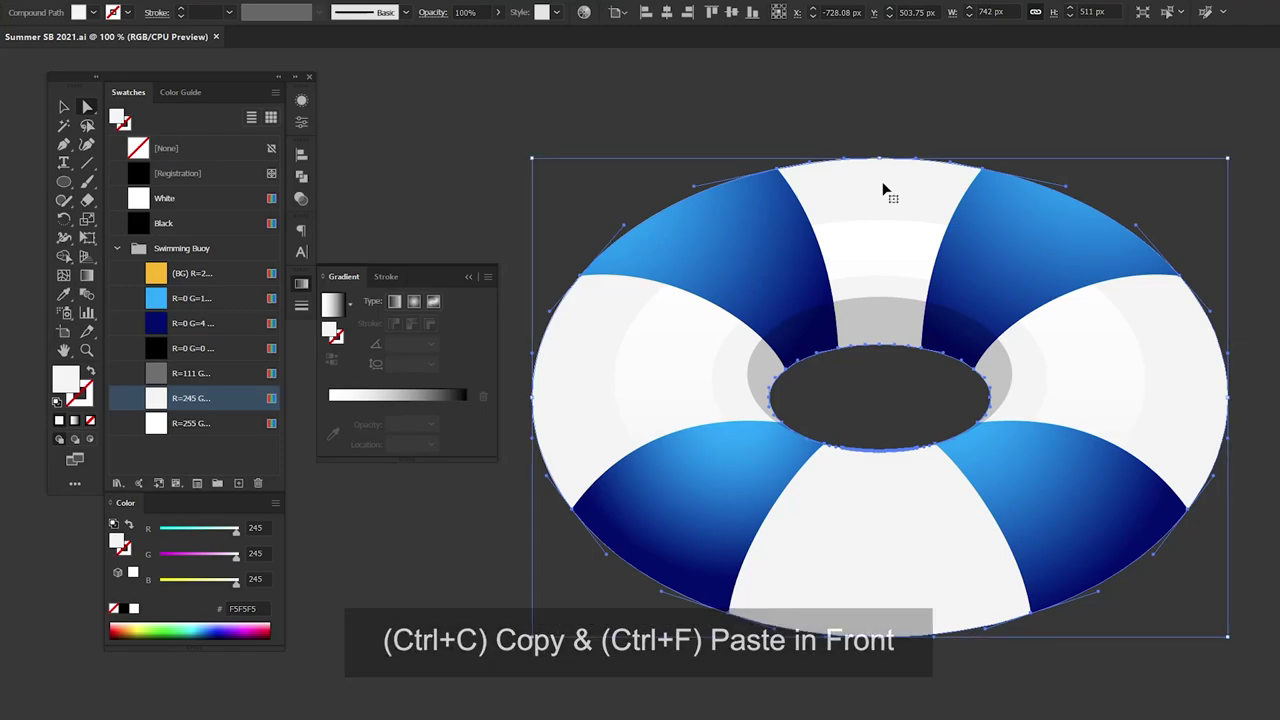
pyautogui.hotkey('ctrl', 'shift', '[')
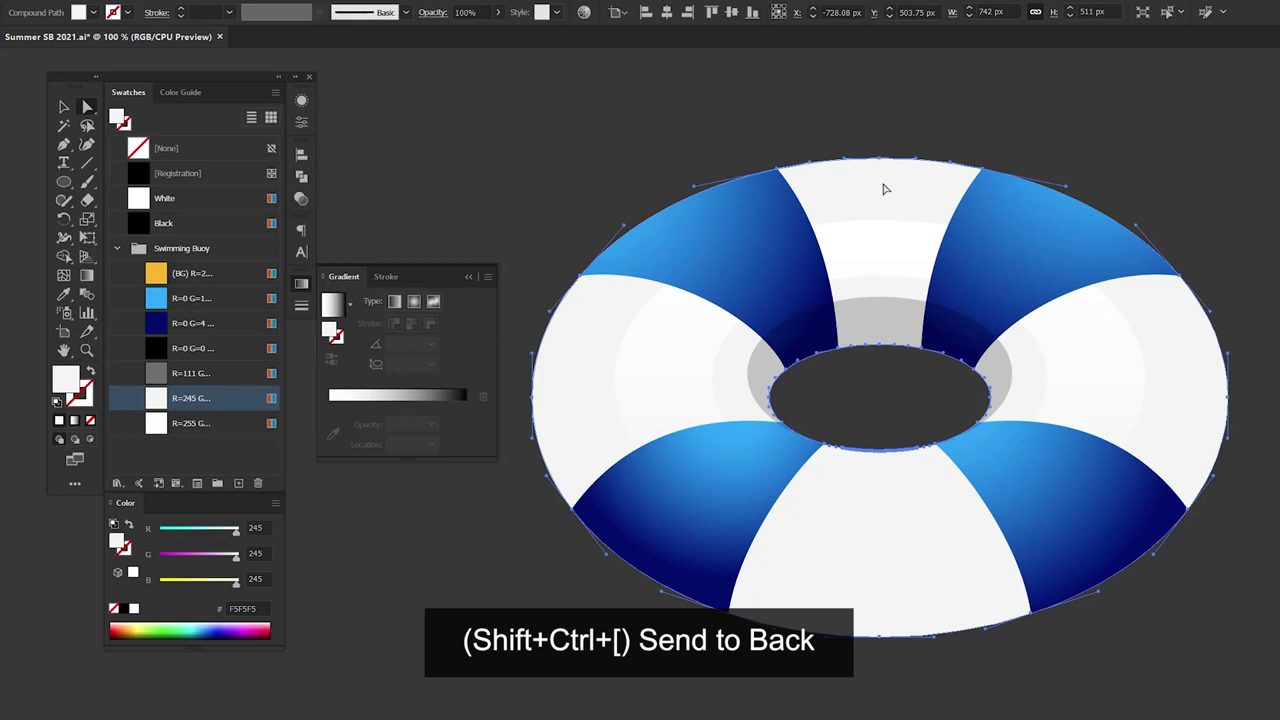
pyautogui.press('v')
pyautogui.hotkey('ctrl', 'z')
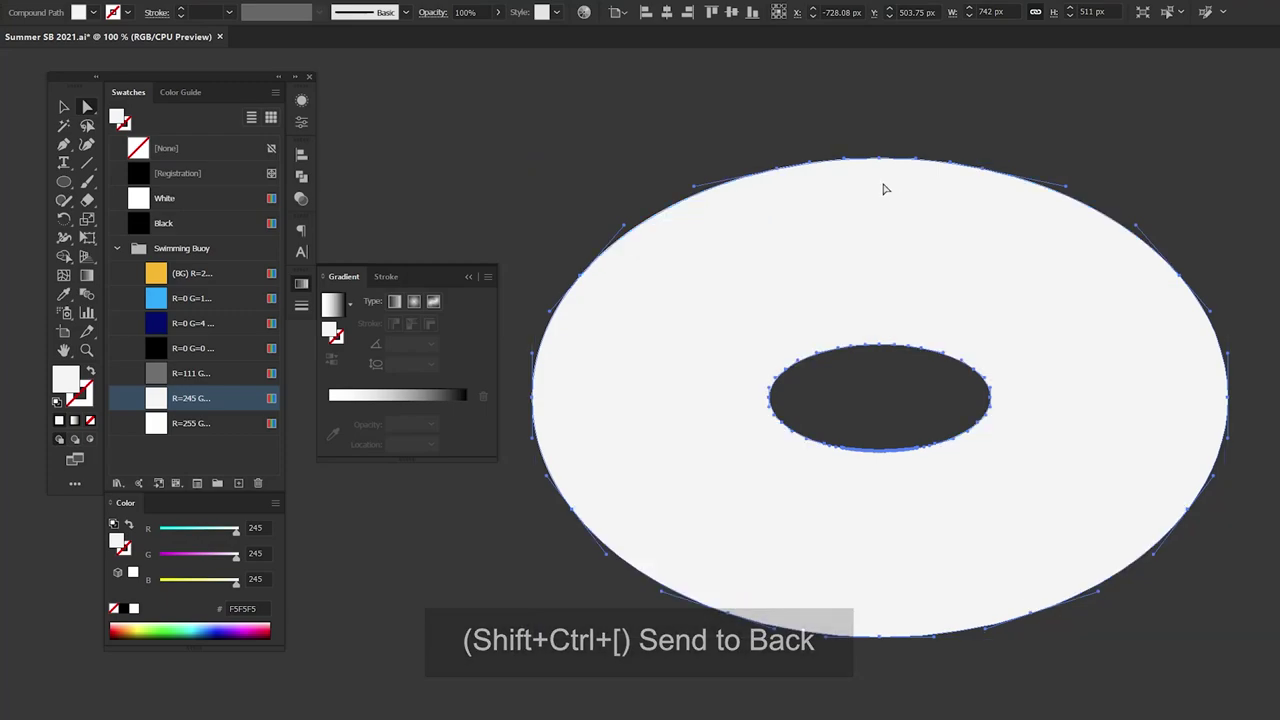
pyautogui.press('v')
pyautogui.rightClick(883, 184)
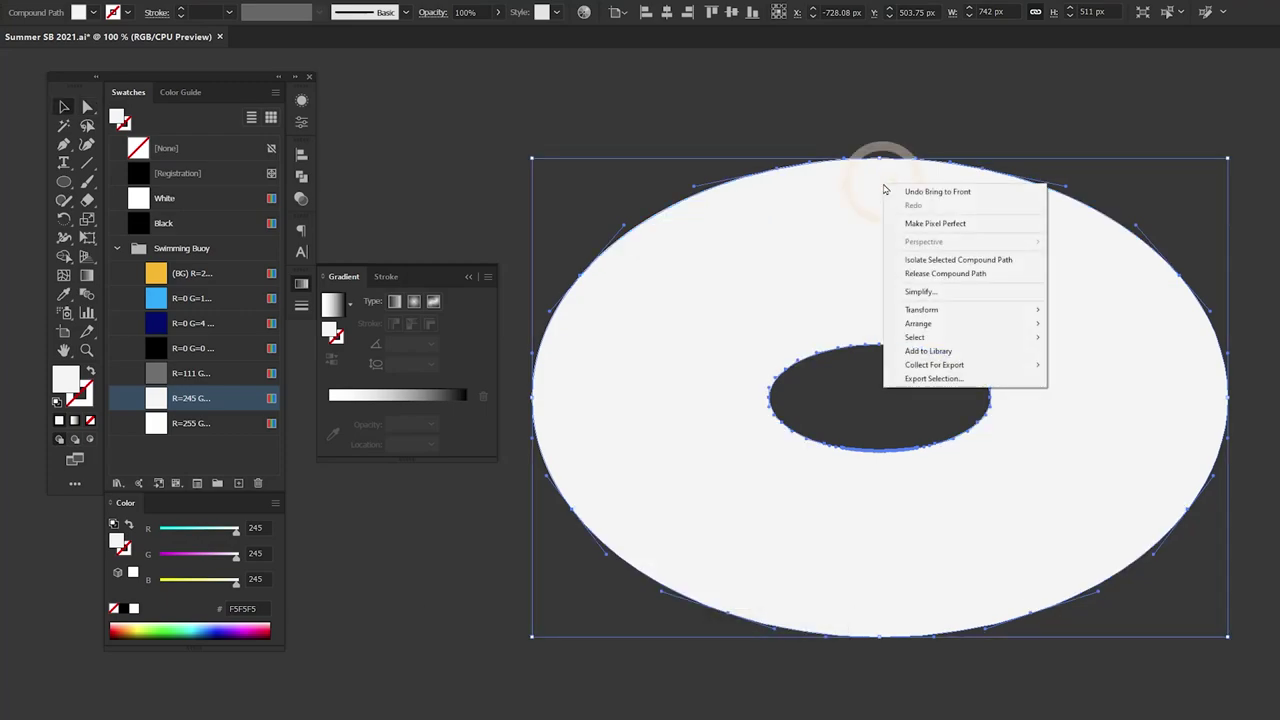
pyautogui.click(924, 261)
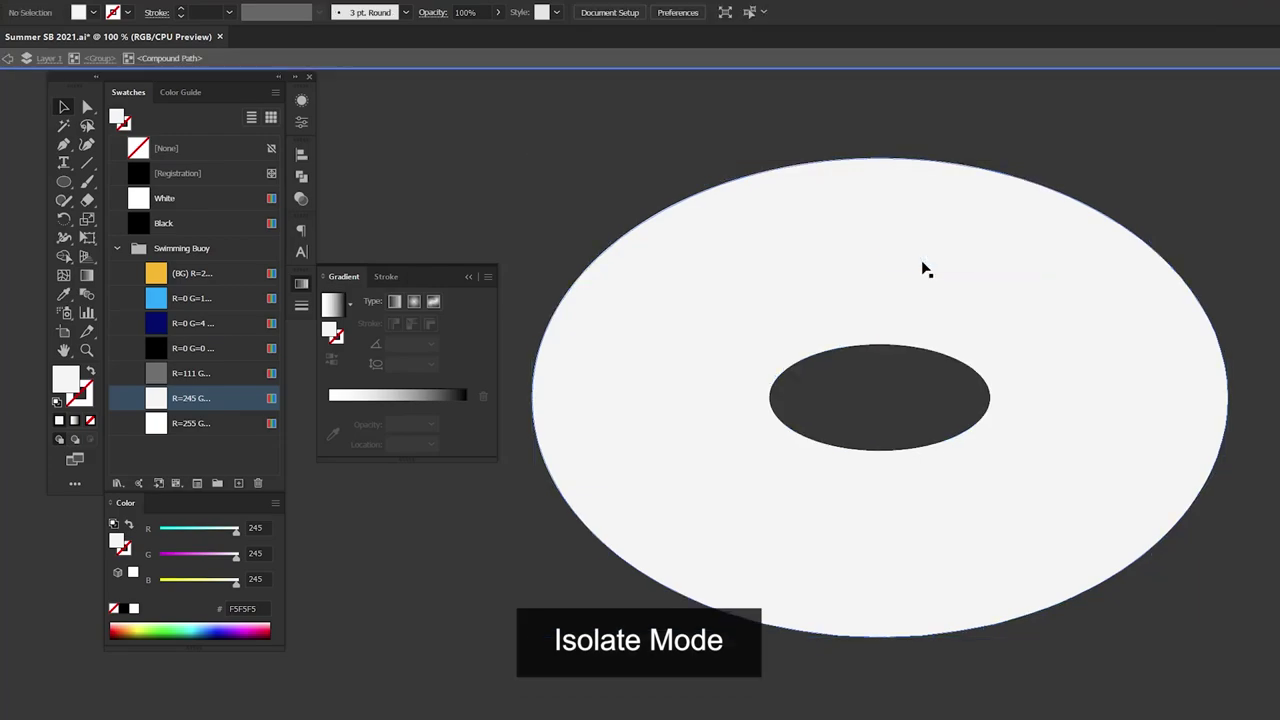
# Offset and widen a duplicate ring, keep only the top sliver, and place the crescent on the rim.
pyautogui.click(877, 207)
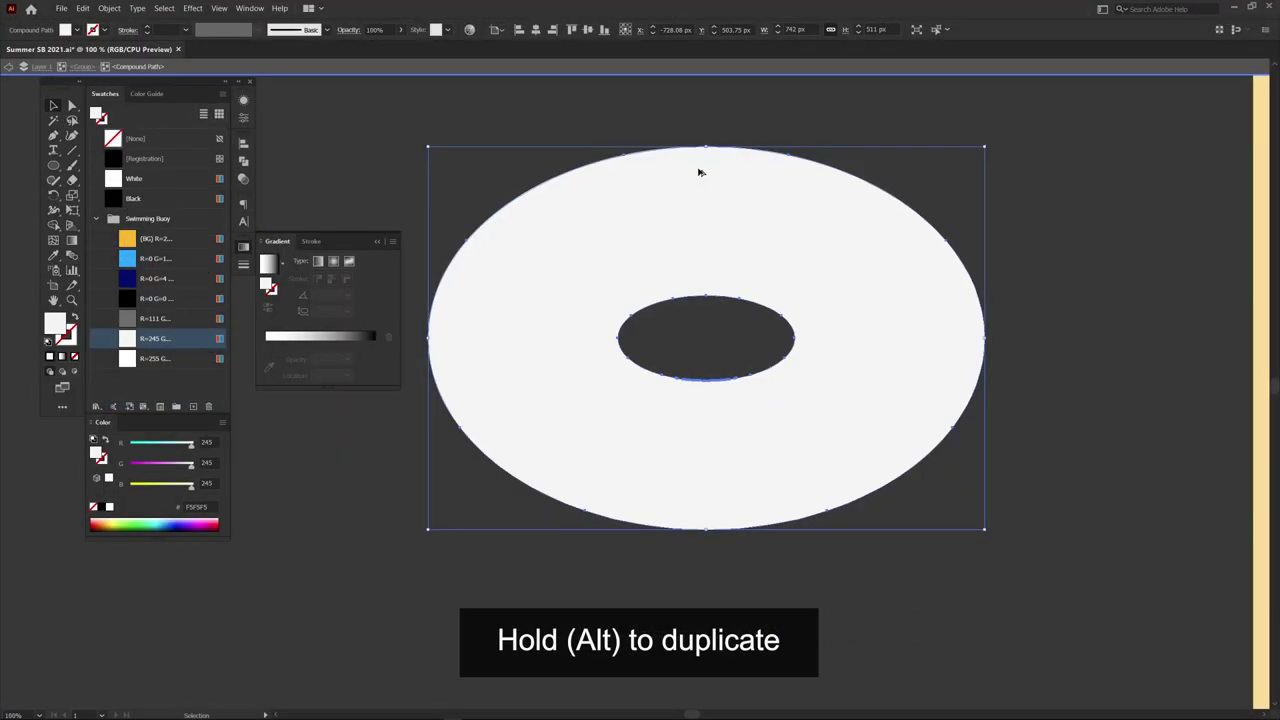
pyautogui.moveTo(700, 171); pyautogui.dragTo(698, 188)
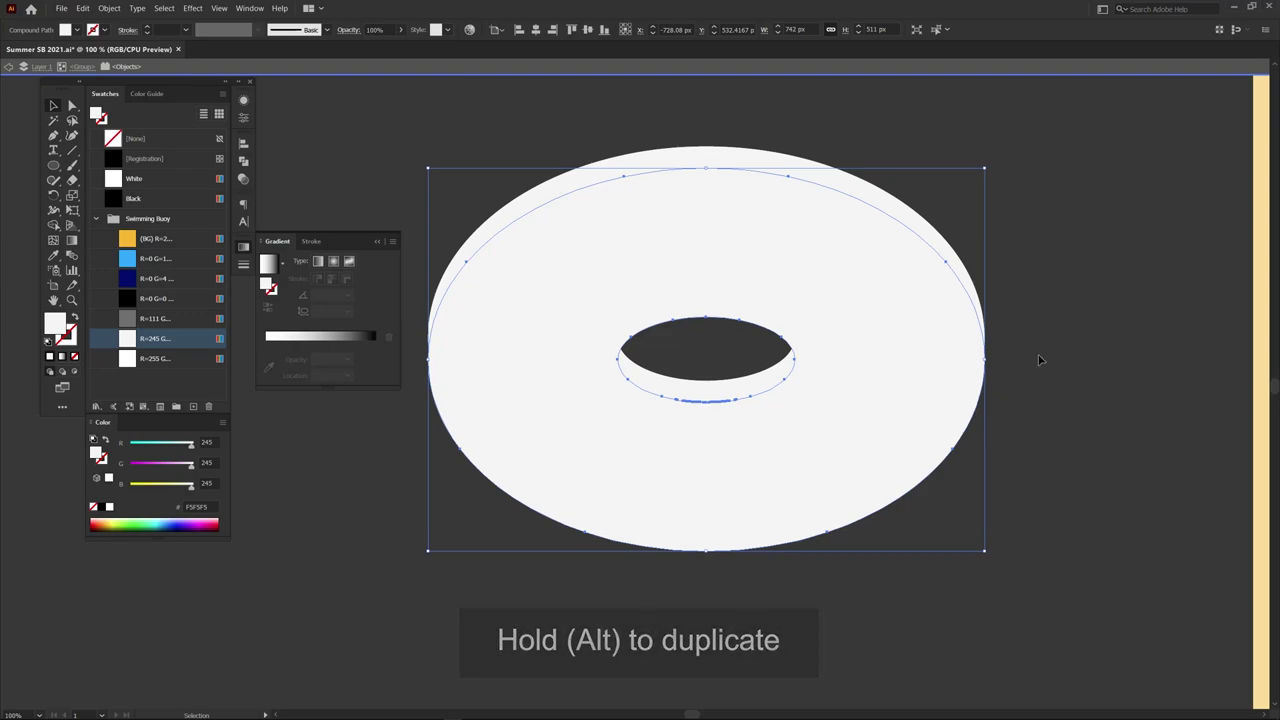
pyautogui.moveTo(987, 357); pyautogui.dragTo(1068, 357)
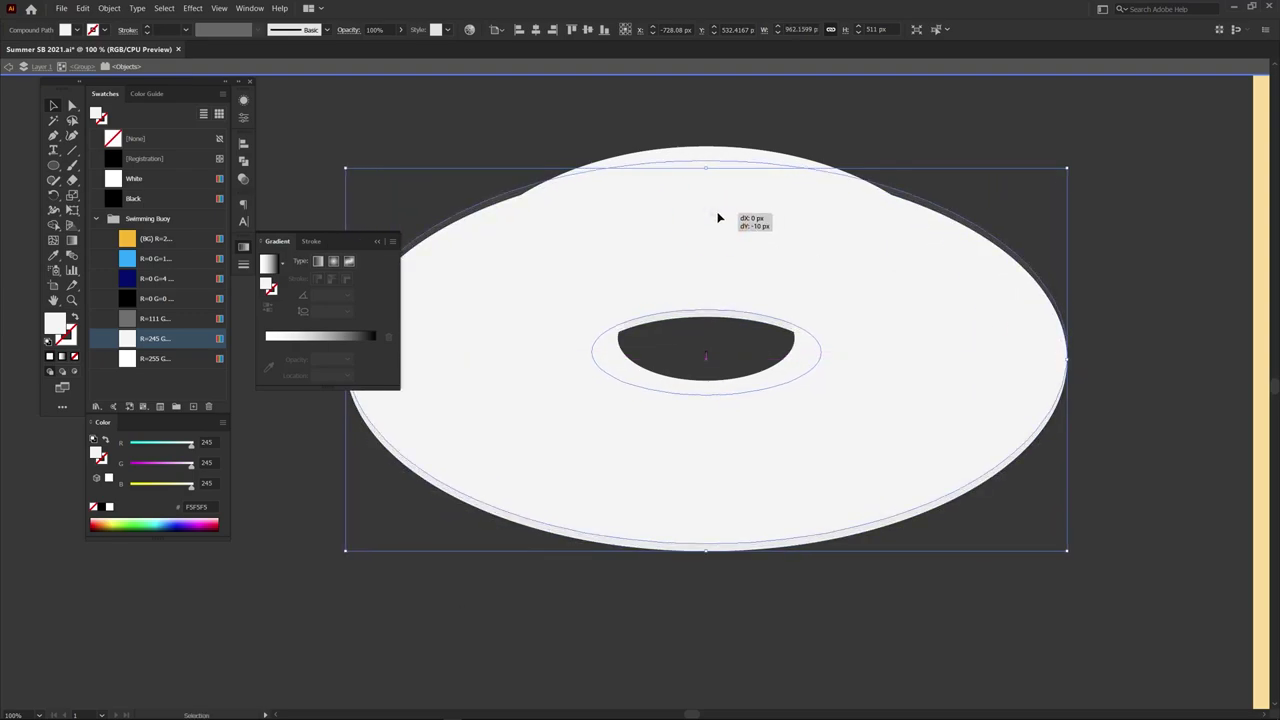
pyautogui.moveTo(718, 222); pyautogui.dragTo(717, 214)
pyautogui.moveTo(1067, 357); pyautogui.dragTo(1049, 352)
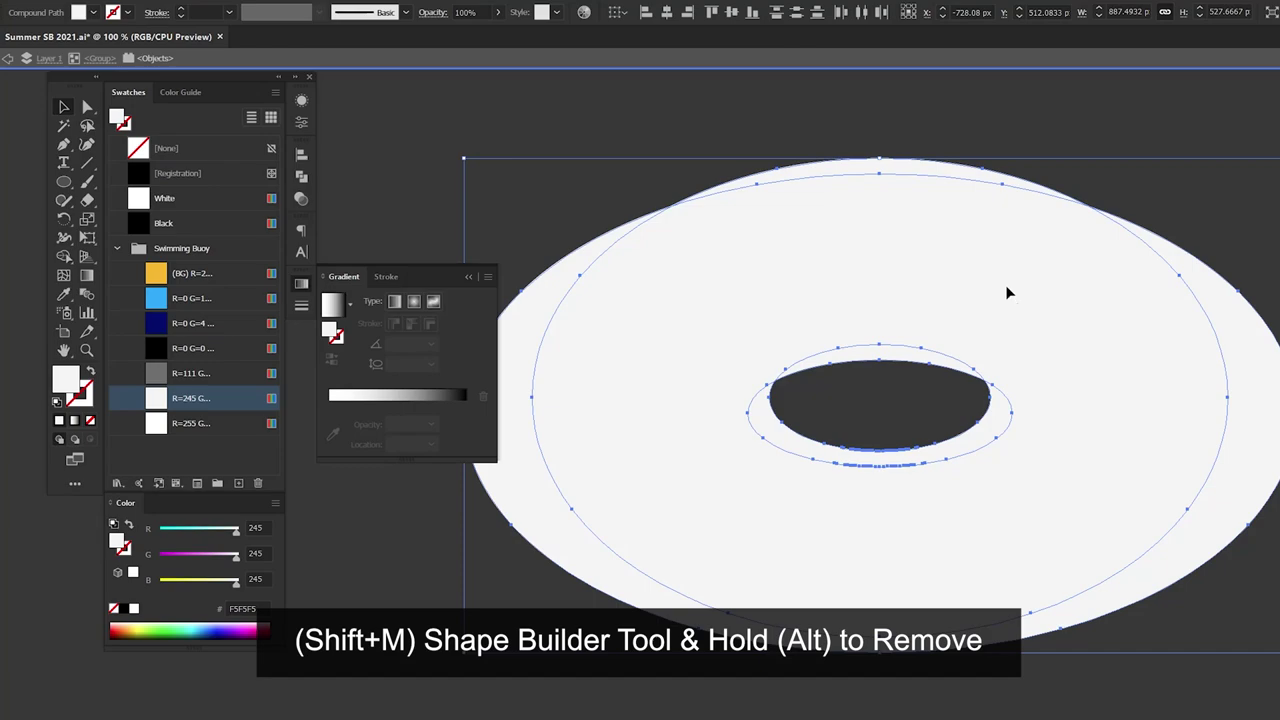
pyautogui.moveTo(1008, 295); pyautogui.dragTo(637, 540)
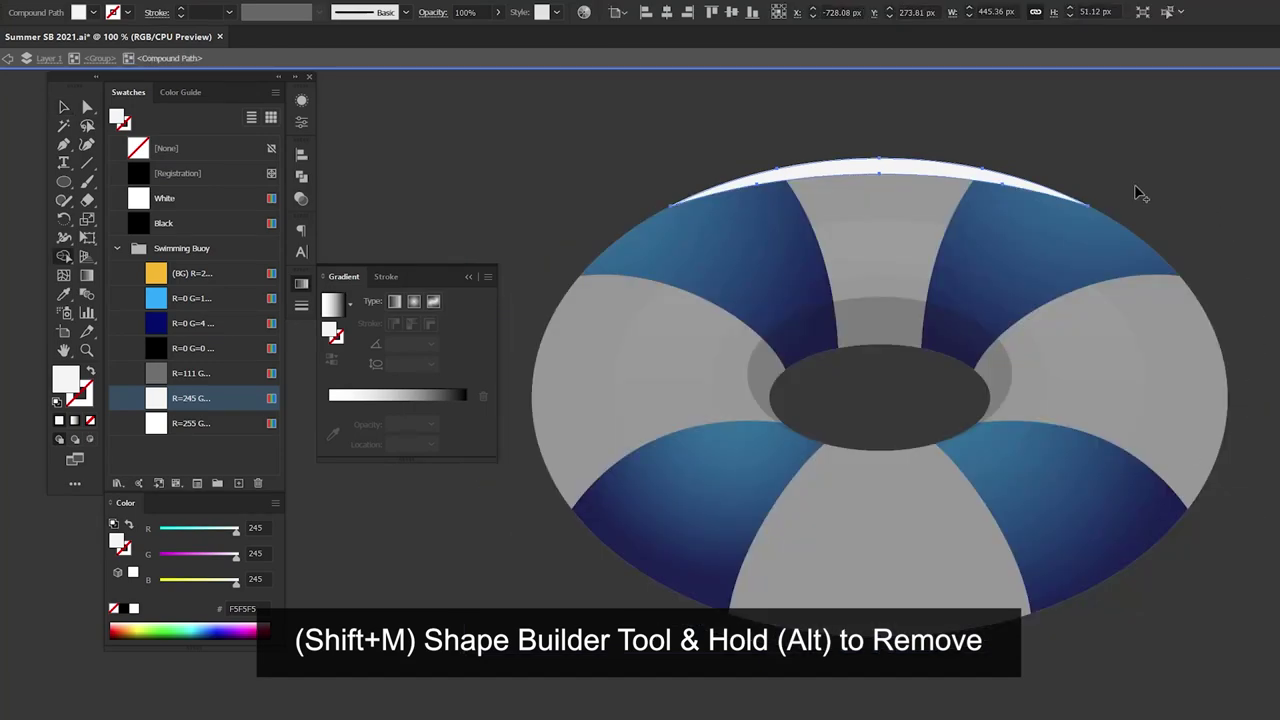
pyautogui.press('Escape')
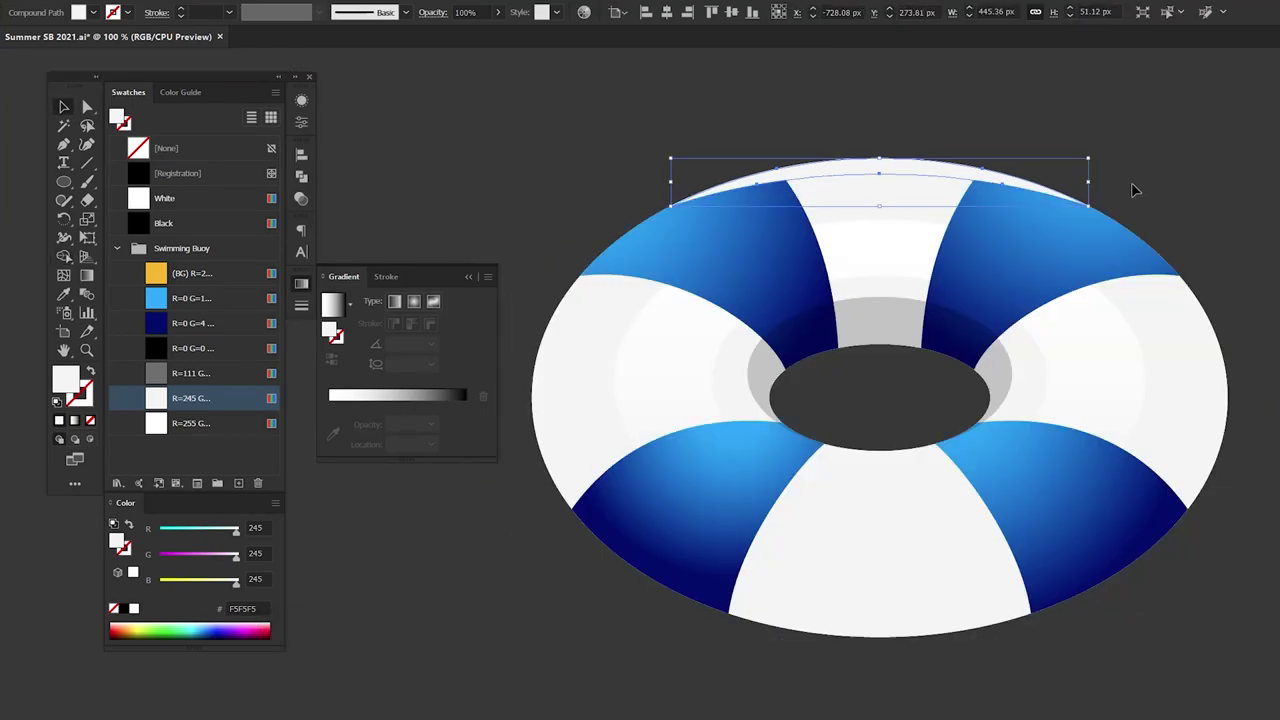
pyautogui.moveTo(923, 172)
pyautogui.mouseDown()
pyautogui.moveTo(881, 215)
pyautogui.moveTo(903, 178)
pyautogui.mouseUp()
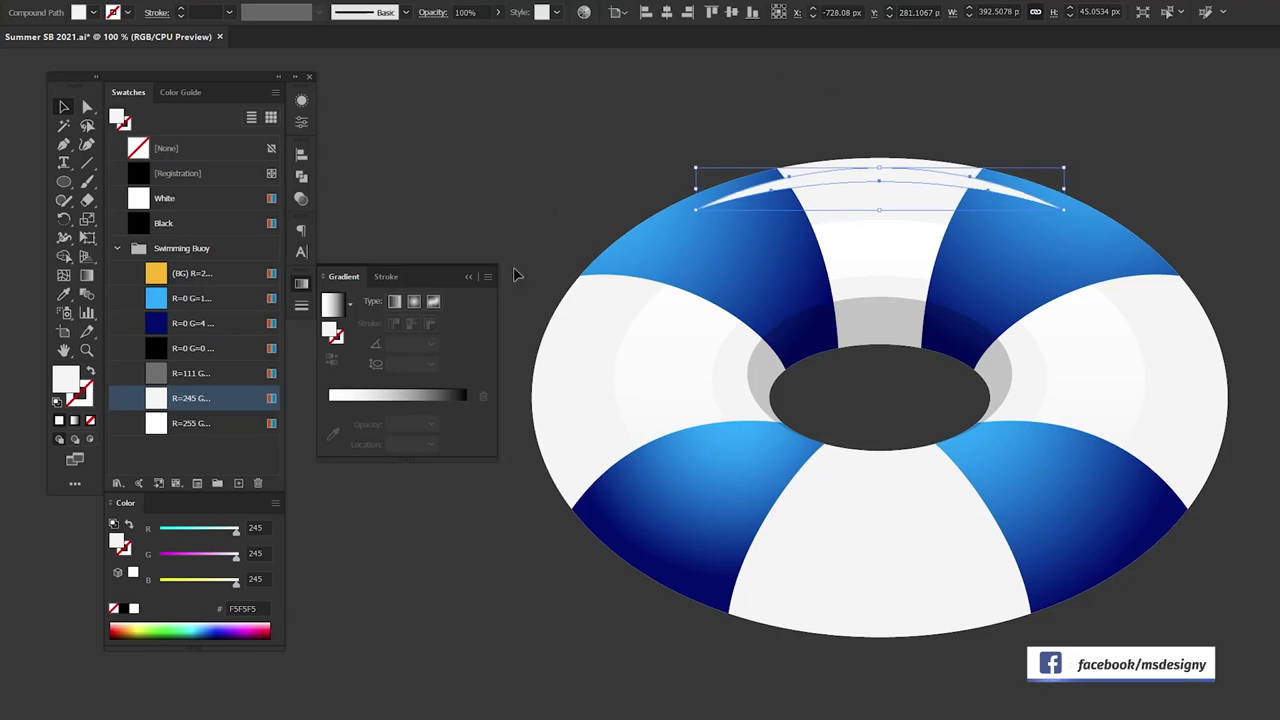
# Give the crescent a black-white-black gradient with the midpoint at 50%.
pyautogui.click(399, 396)
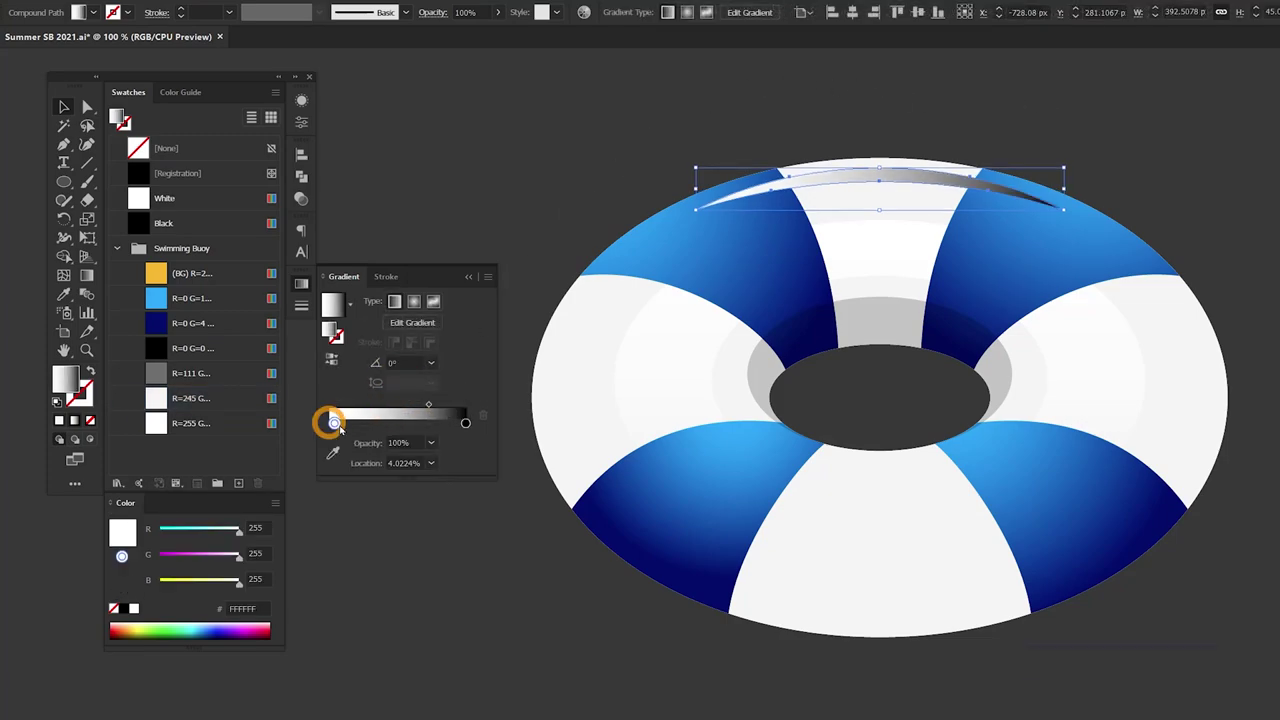
pyautogui.moveTo(329, 423)
pyautogui.mouseDown()
pyautogui.moveTo(399, 423)
pyautogui.moveTo(329, 423)
pyautogui.mouseUp()
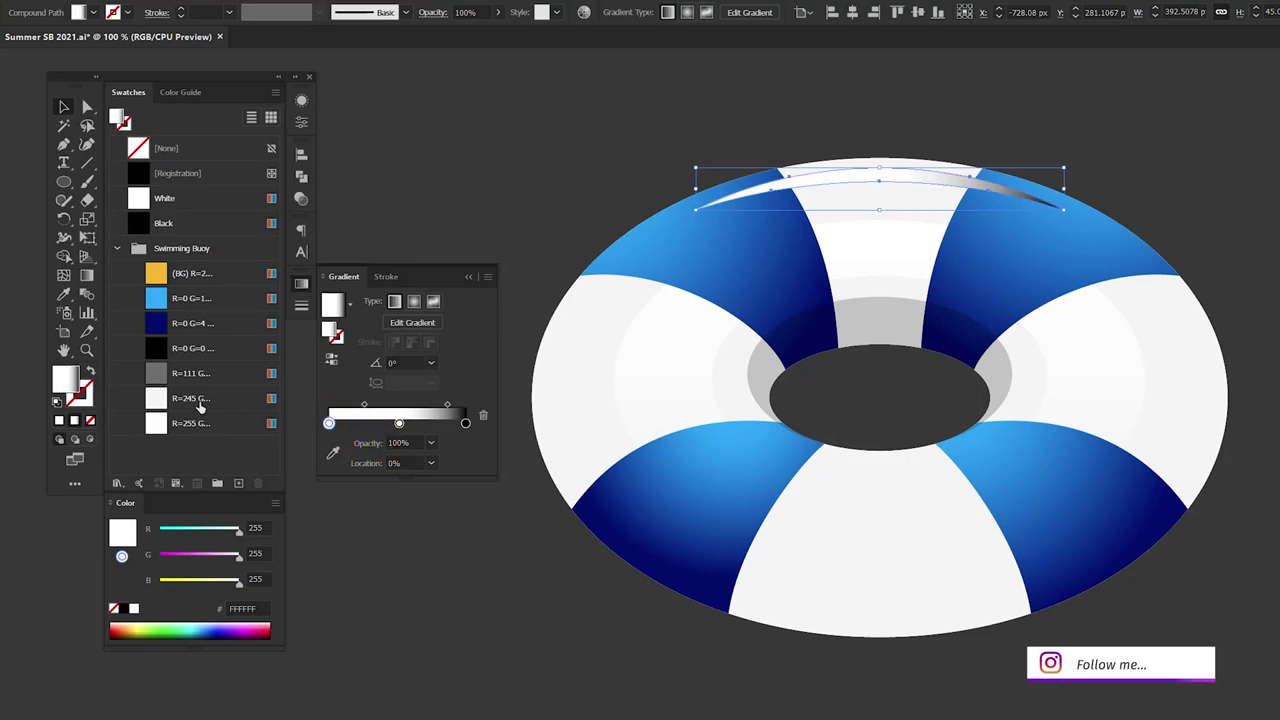
pyautogui.moveTo(190, 348); pyautogui.dragTo(329, 423)
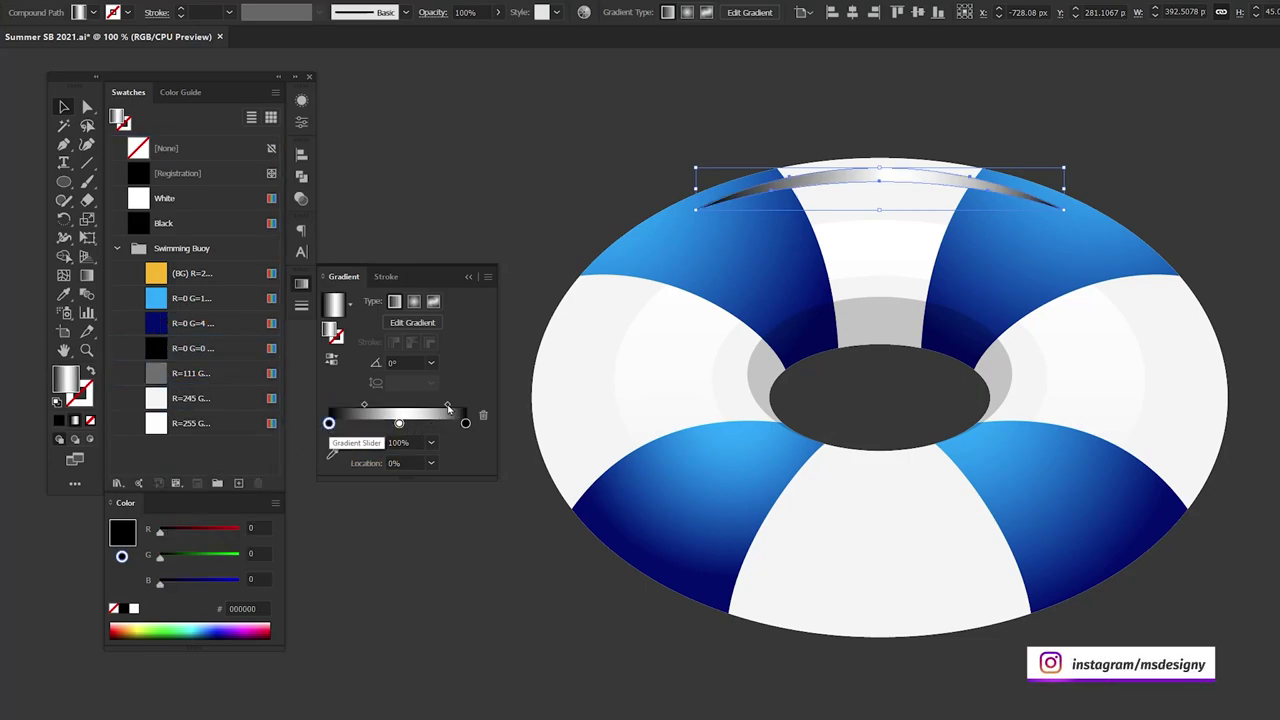
pyautogui.click(447, 406)
pyautogui.click(431, 463)
pyautogui.click(455, 546)
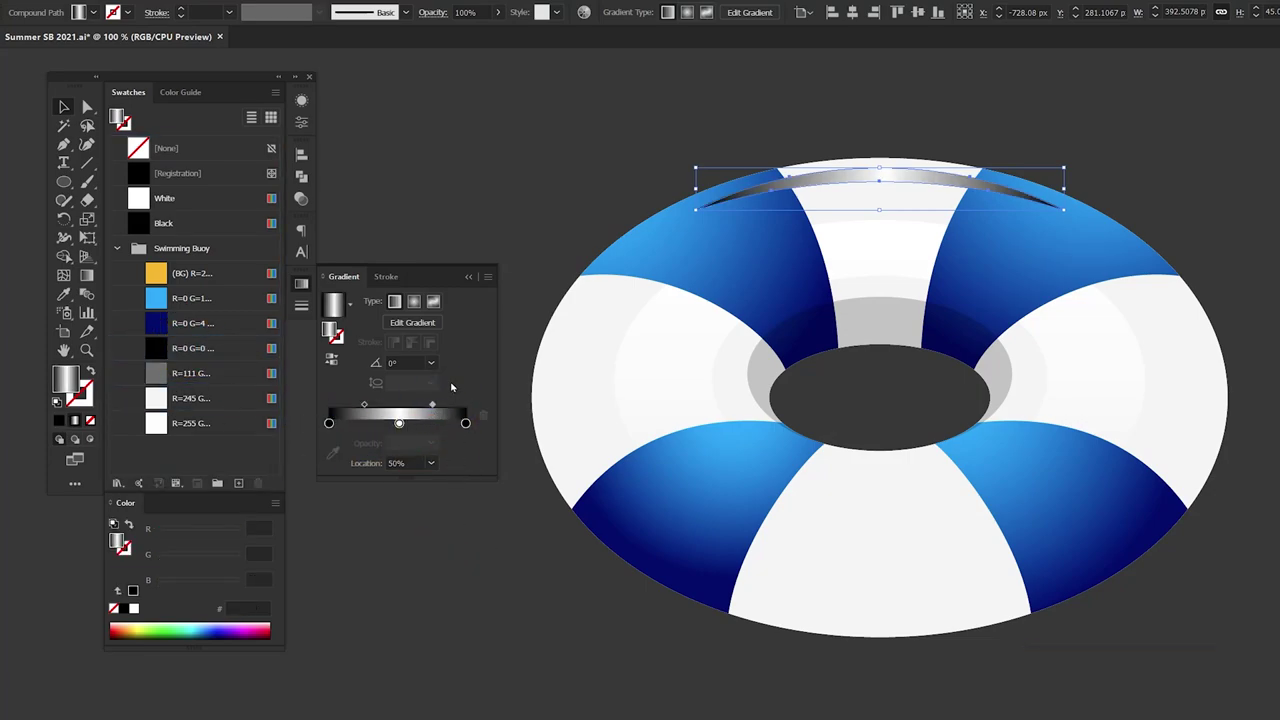
pyautogui.click(450, 380)
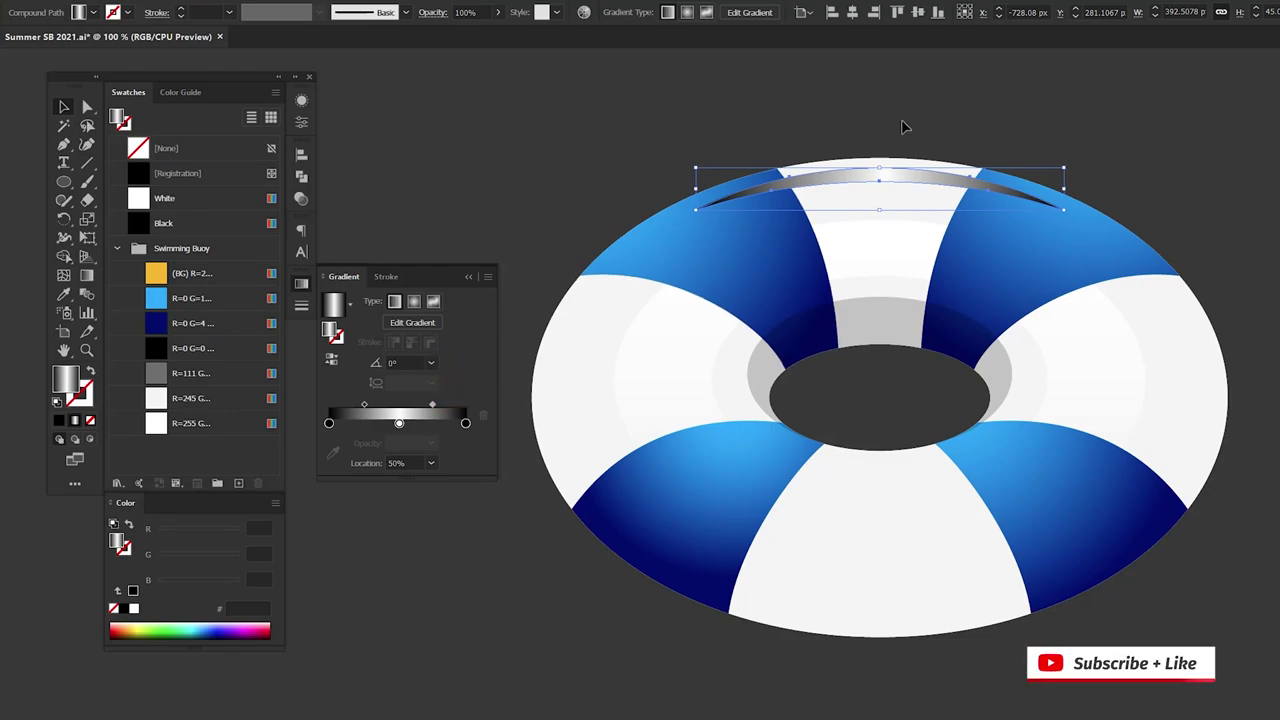
# Stretch the crescent's gradient across its full width and blend it in Screen mode.
pyautogui.press('g')
pyautogui.moveTo(669, 148); pyautogui.dragTo(1083, 148)
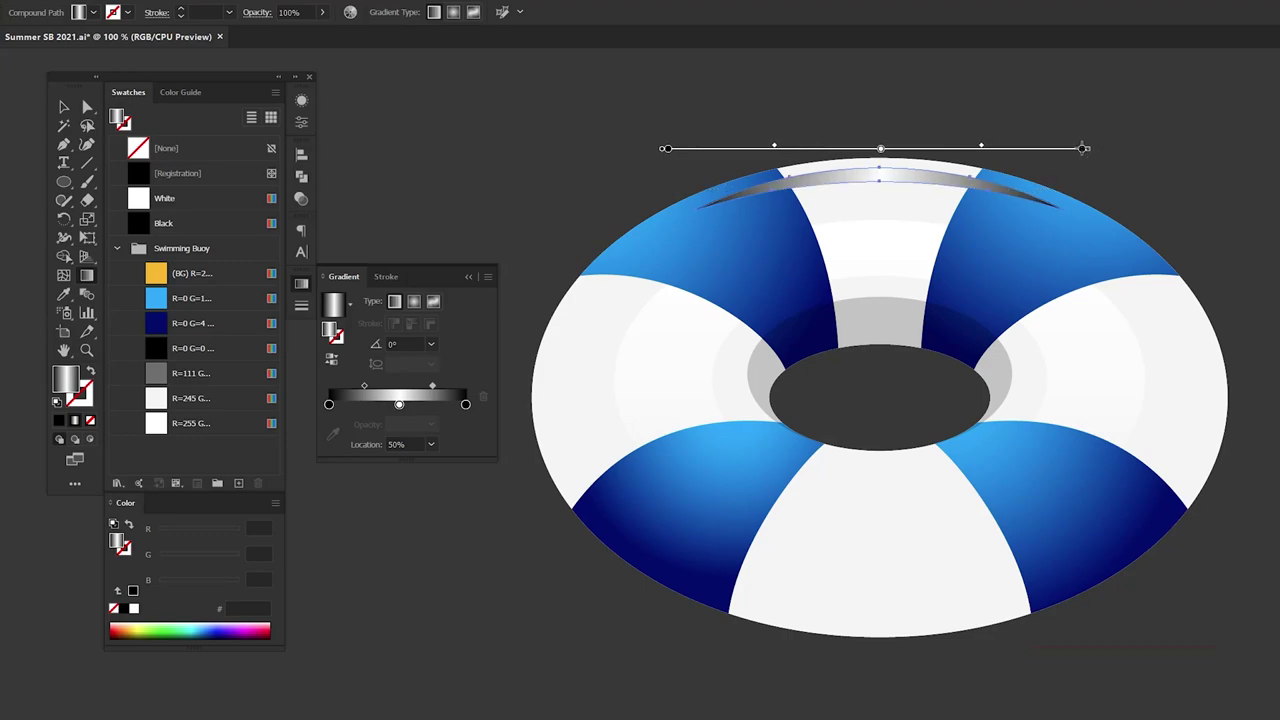
pyautogui.press('v')
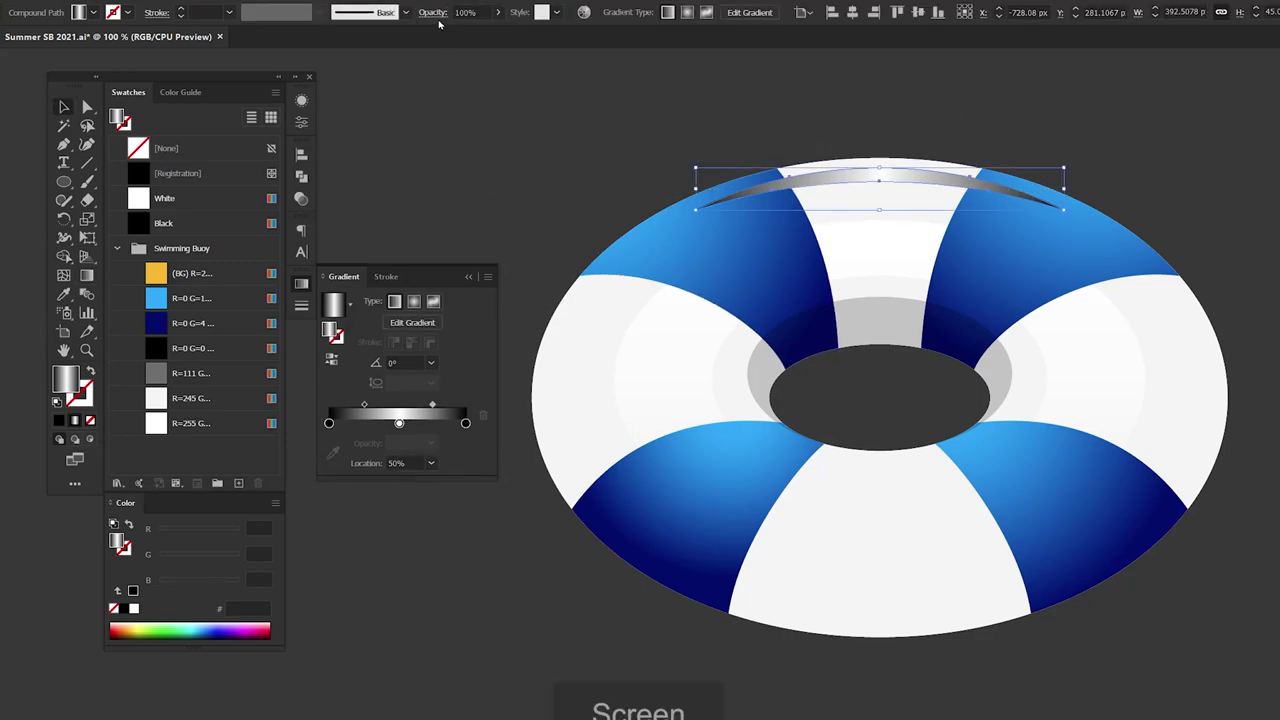
pyautogui.click(433, 12)
pyautogui.click(305, 38)
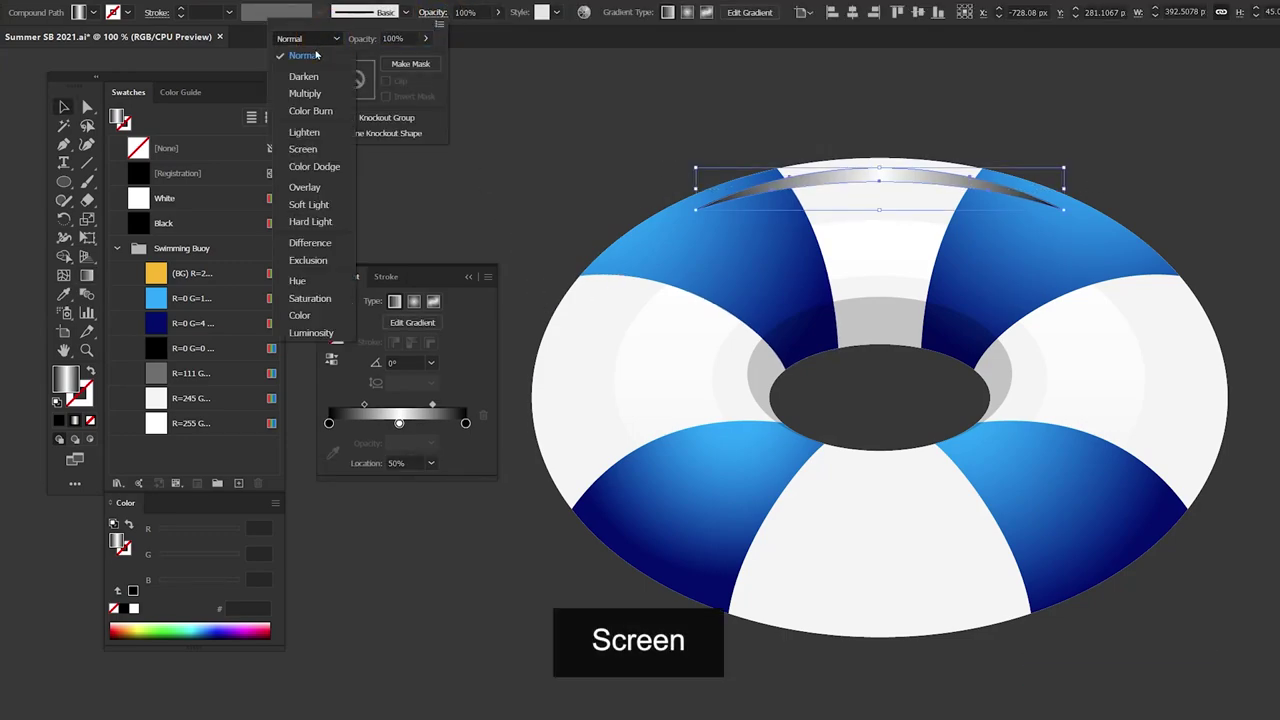
pyautogui.click(303, 149)
pyautogui.click(1128, 153)
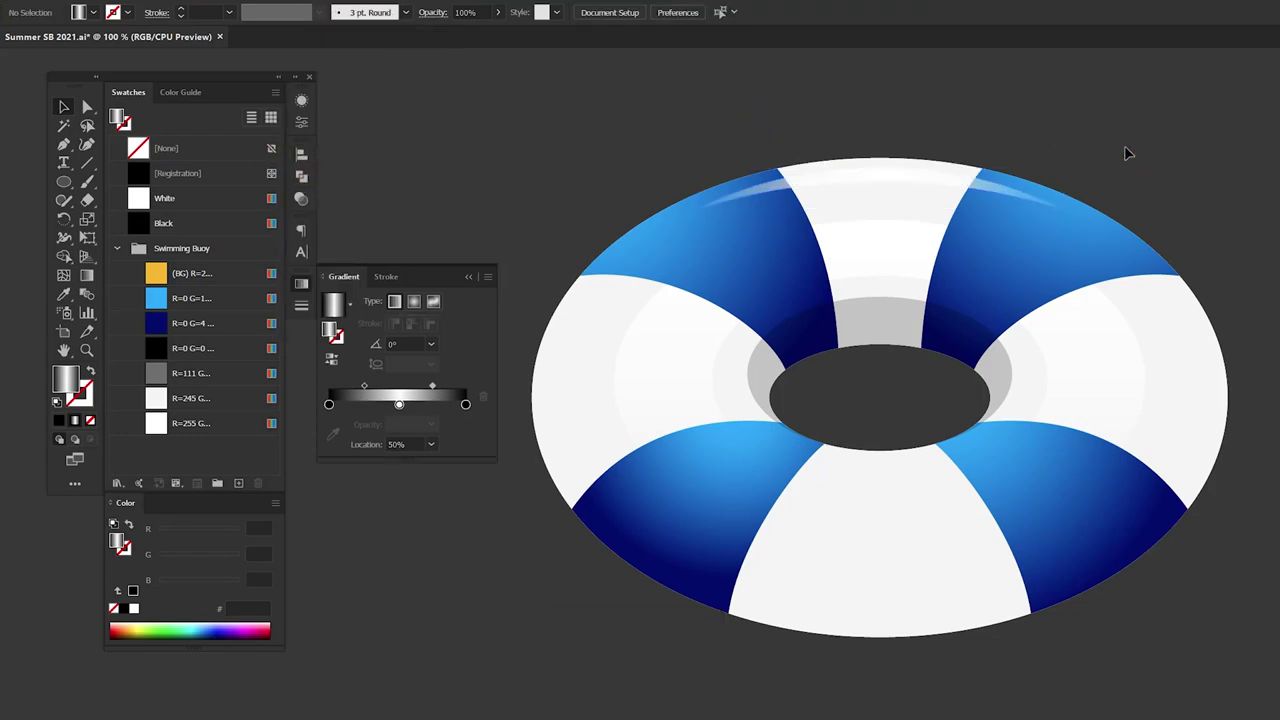
pyautogui.hotkey('ctrl', 'f')
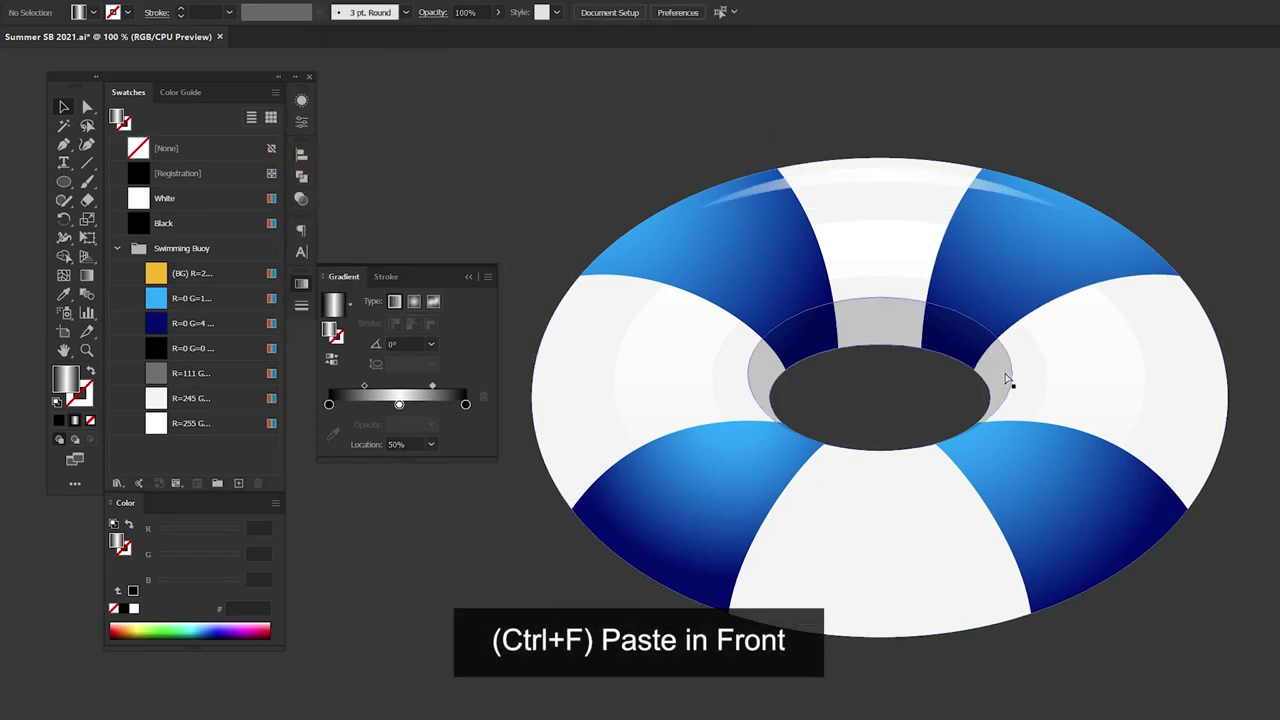
# Paste a ring copy, offset and widen the donuts, and merge them into one side band.
pyautogui.hotkey('ctrl', 'f')
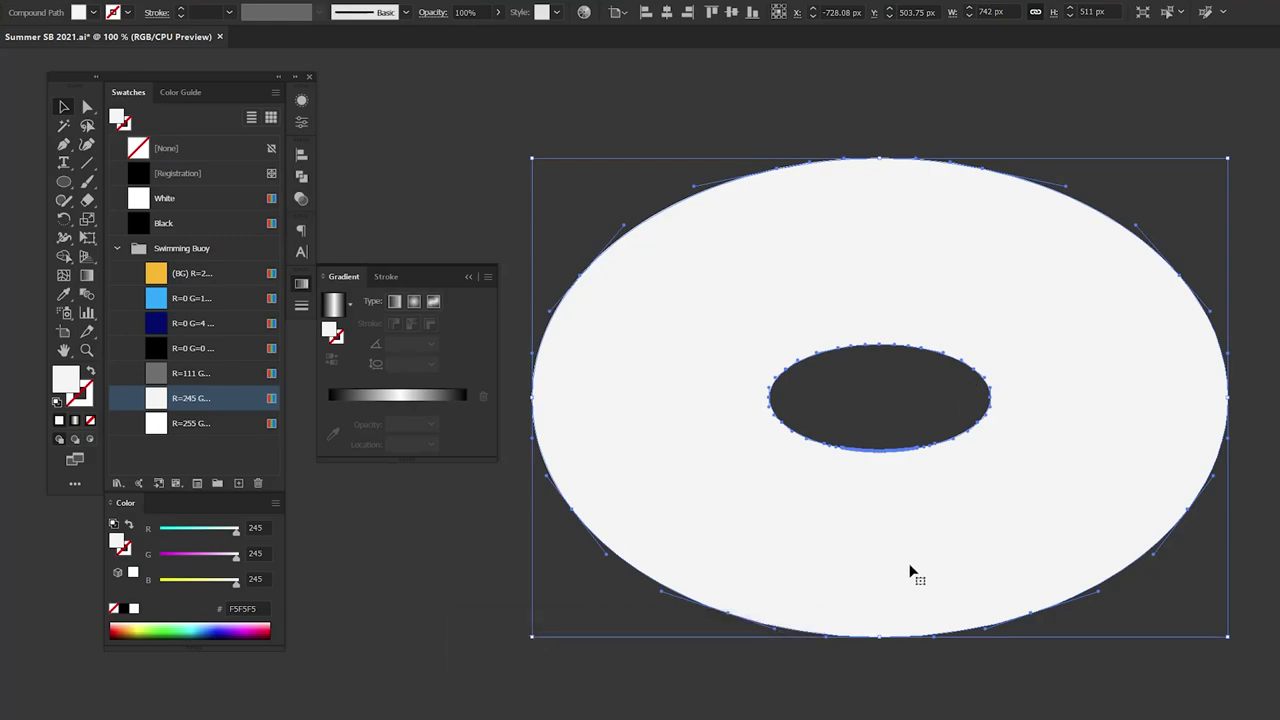
pyautogui.moveTo(887, 560); pyautogui.dragTo(890, 493)
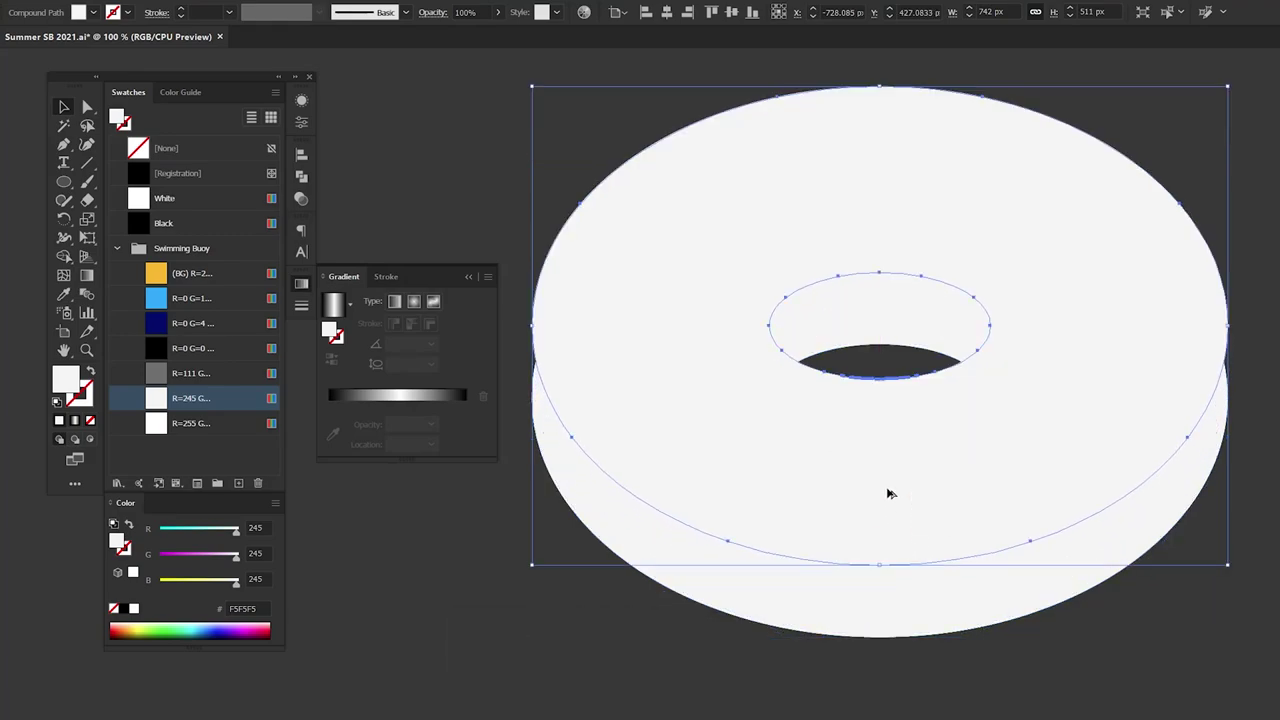
pyautogui.keyDown('shift'); pyautogui.click(895, 603); pyautogui.keyUp('shift')
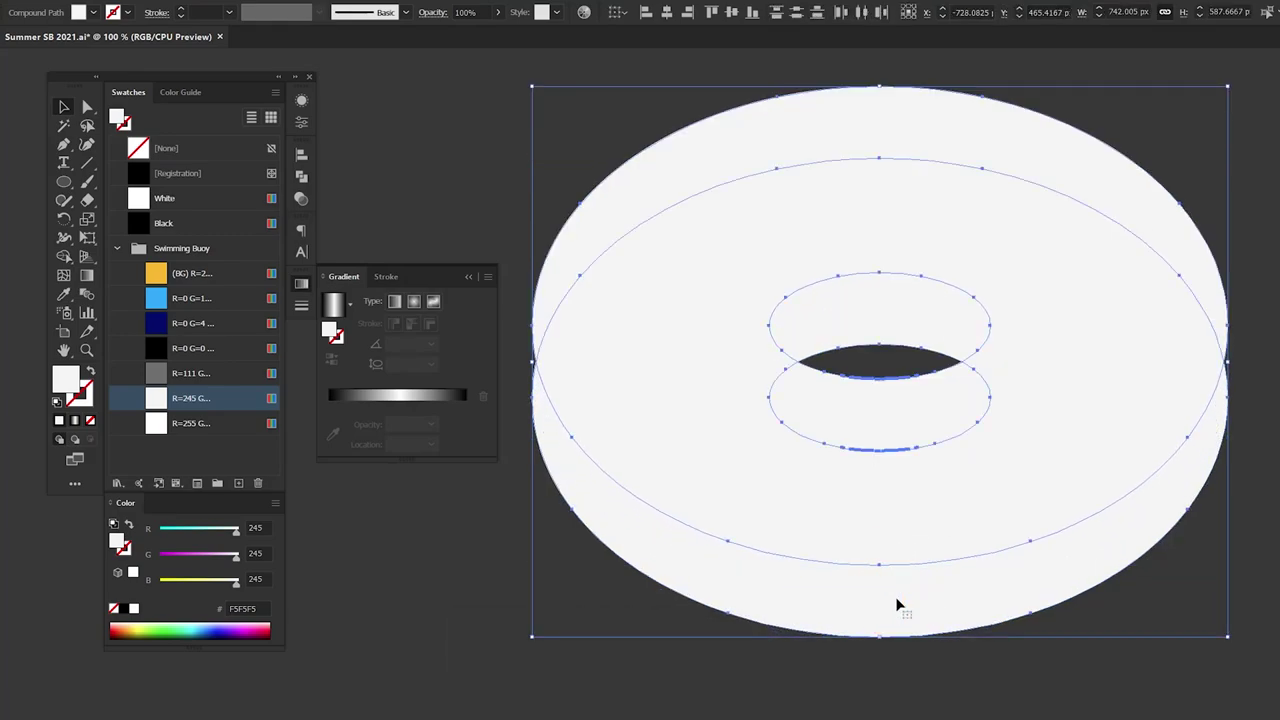
pyautogui.click(1257, 529)
pyautogui.click(914, 477)
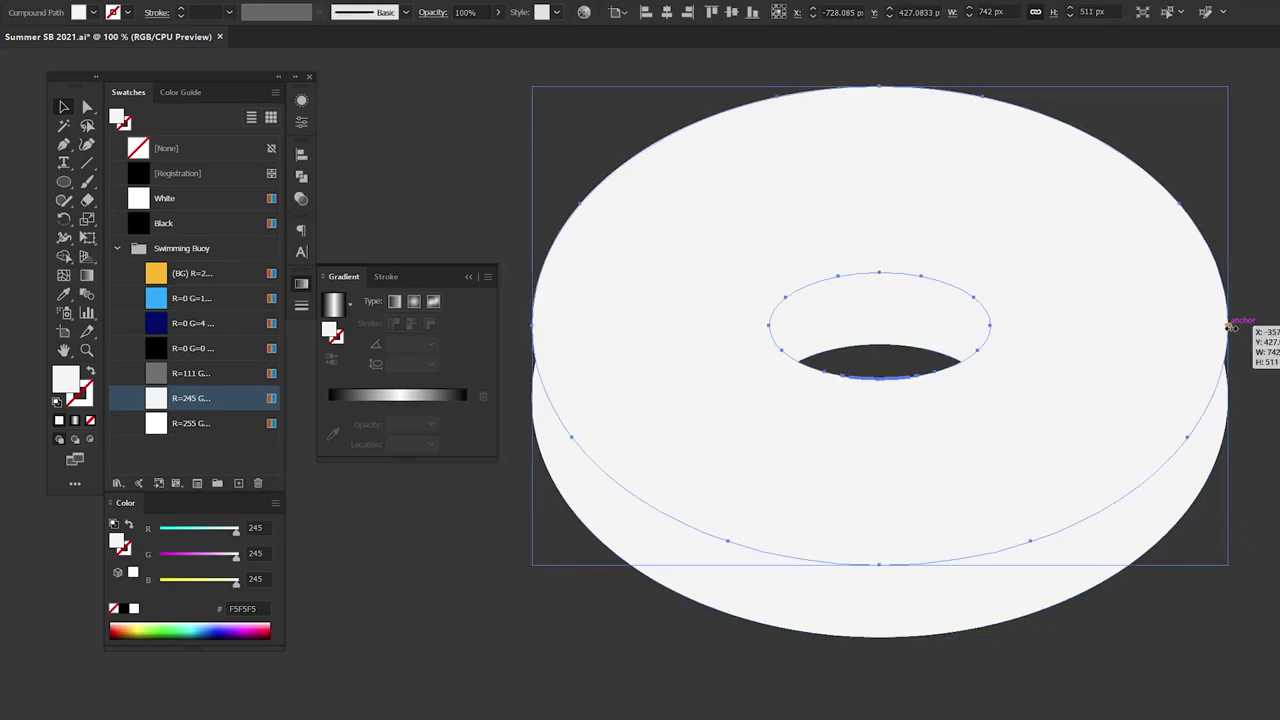
pyautogui.moveTo(1230, 327); pyautogui.dragTo(1252, 327)
pyautogui.hotkey('ctrl', '-')
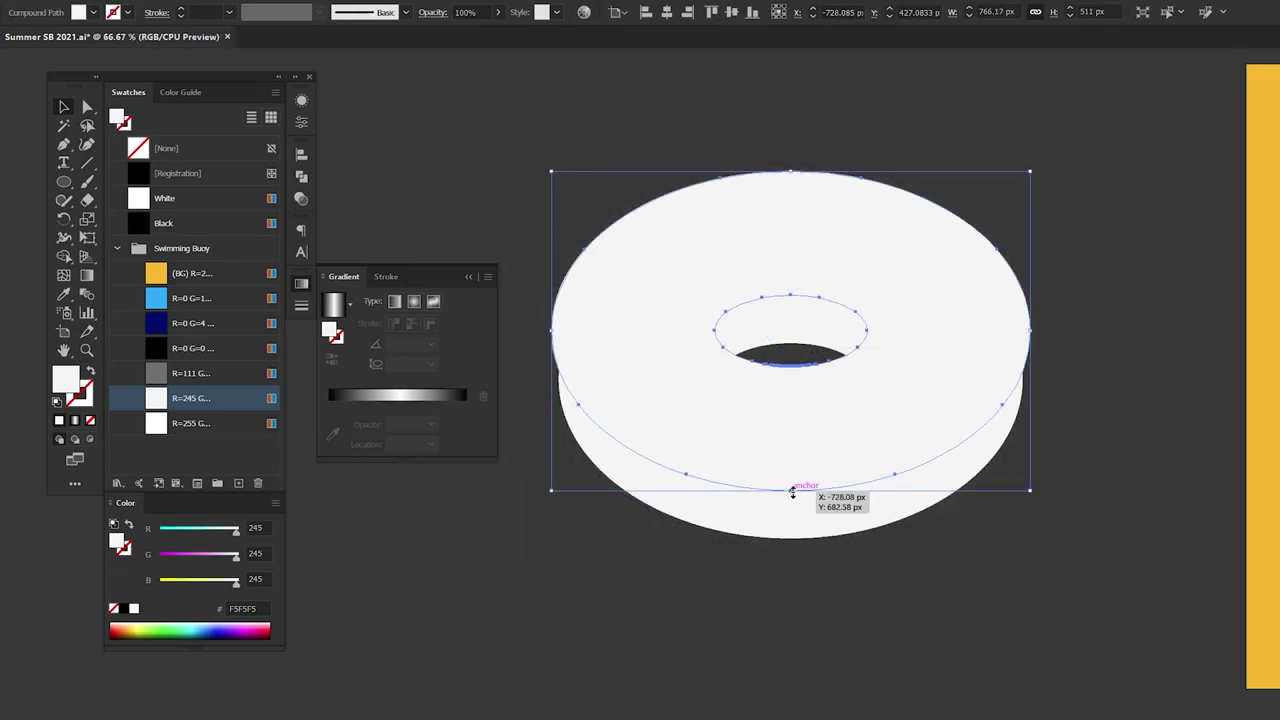
pyautogui.moveTo(792, 492); pyautogui.dragTo(792, 503)
pyautogui.keyDown('shift'); pyautogui.click(800, 538); pyautogui.keyUp('shift')
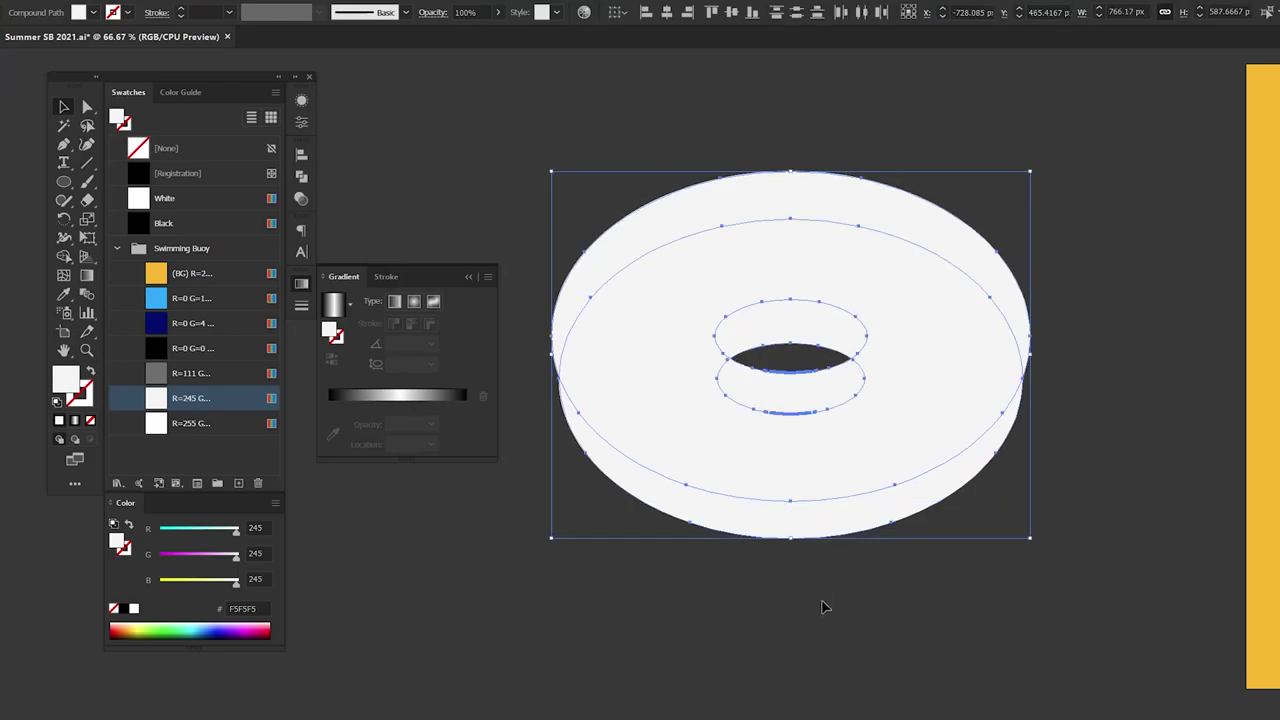
pyautogui.press('u')
pyautogui.click(812, 203)
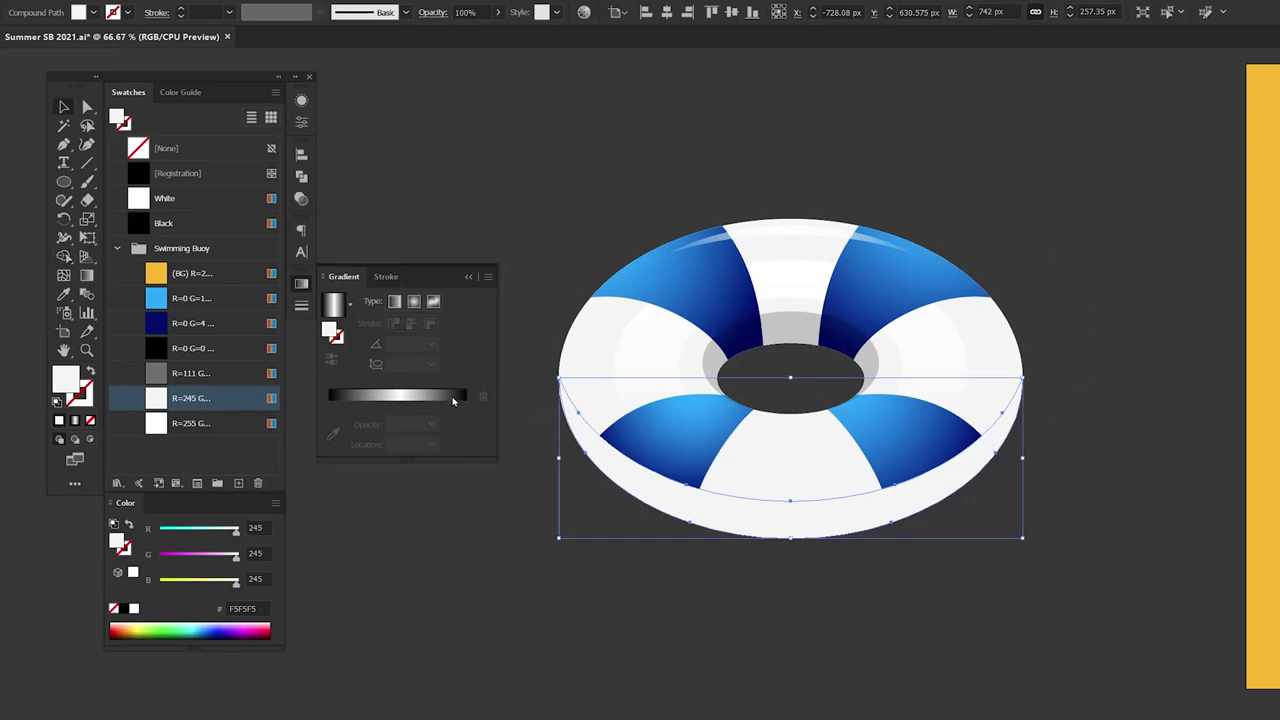
# Fill the band with a radial white-to-black gradient, white stop at 64%, stretched downward.
pyautogui.click(408, 396)
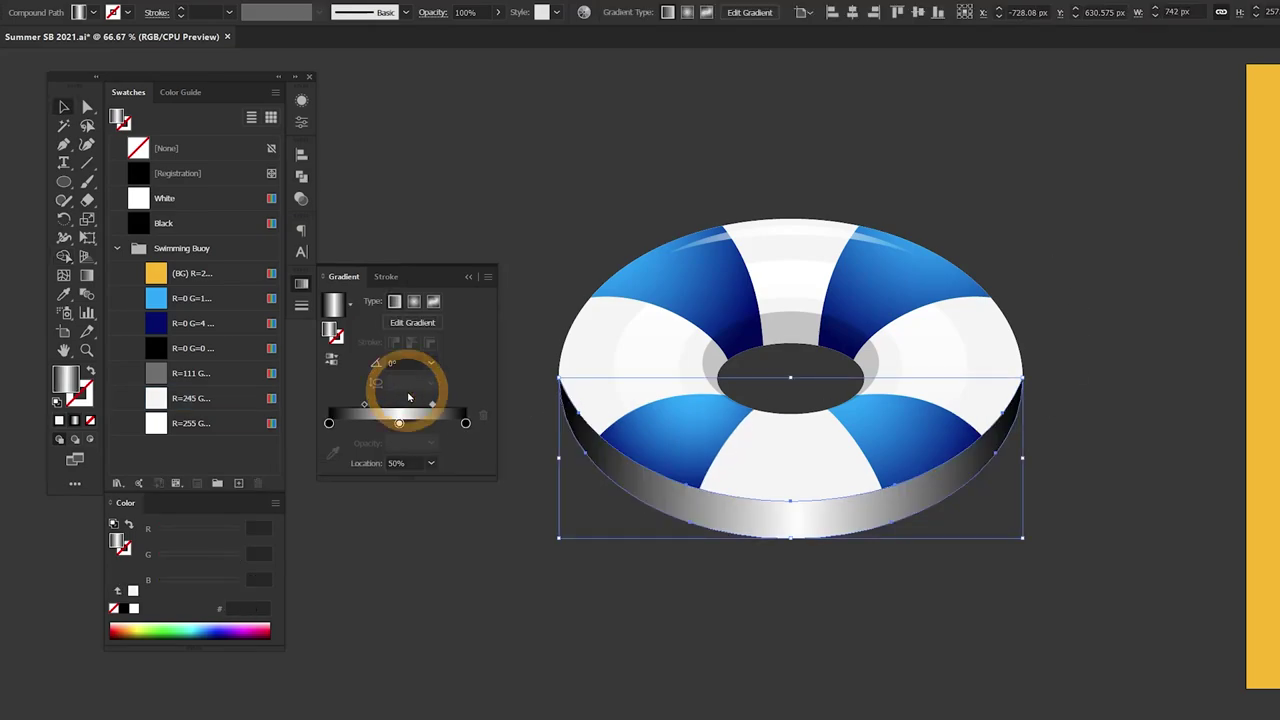
pyautogui.moveTo(329, 422); pyautogui.dragTo(330, 460)
pyautogui.click(414, 301)
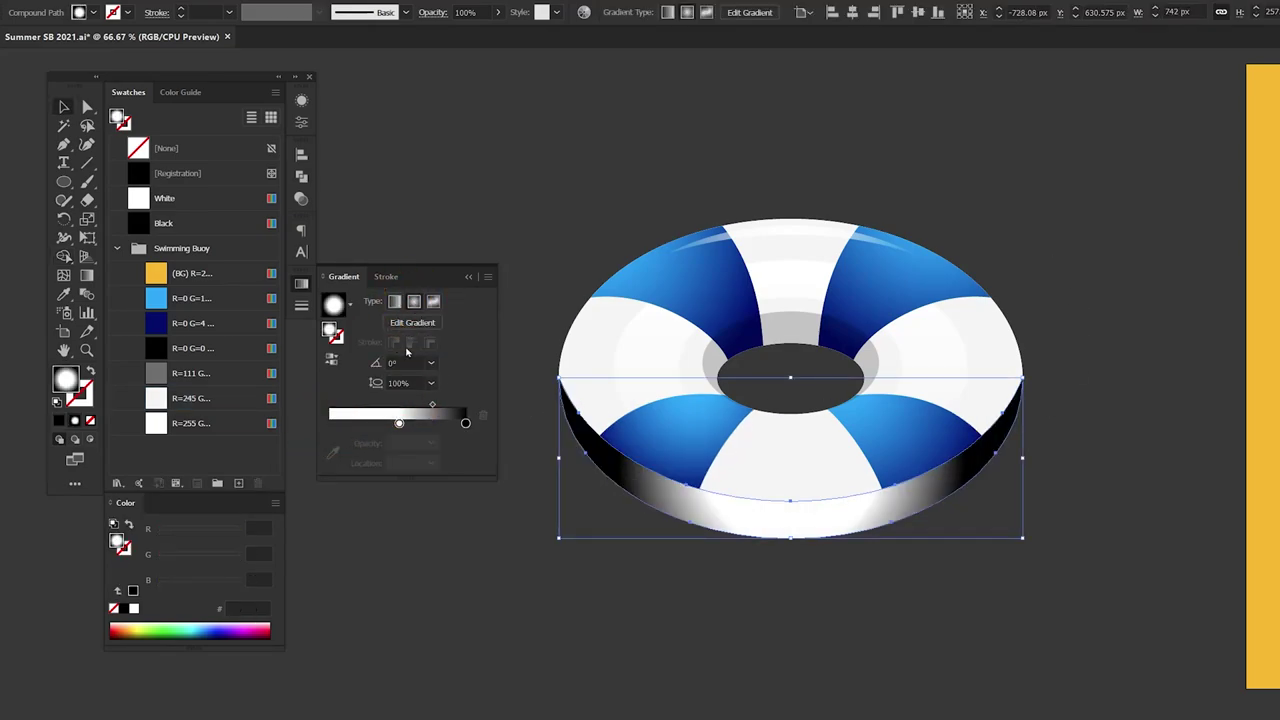
pyautogui.moveTo(399, 424); pyautogui.dragTo(417, 423)
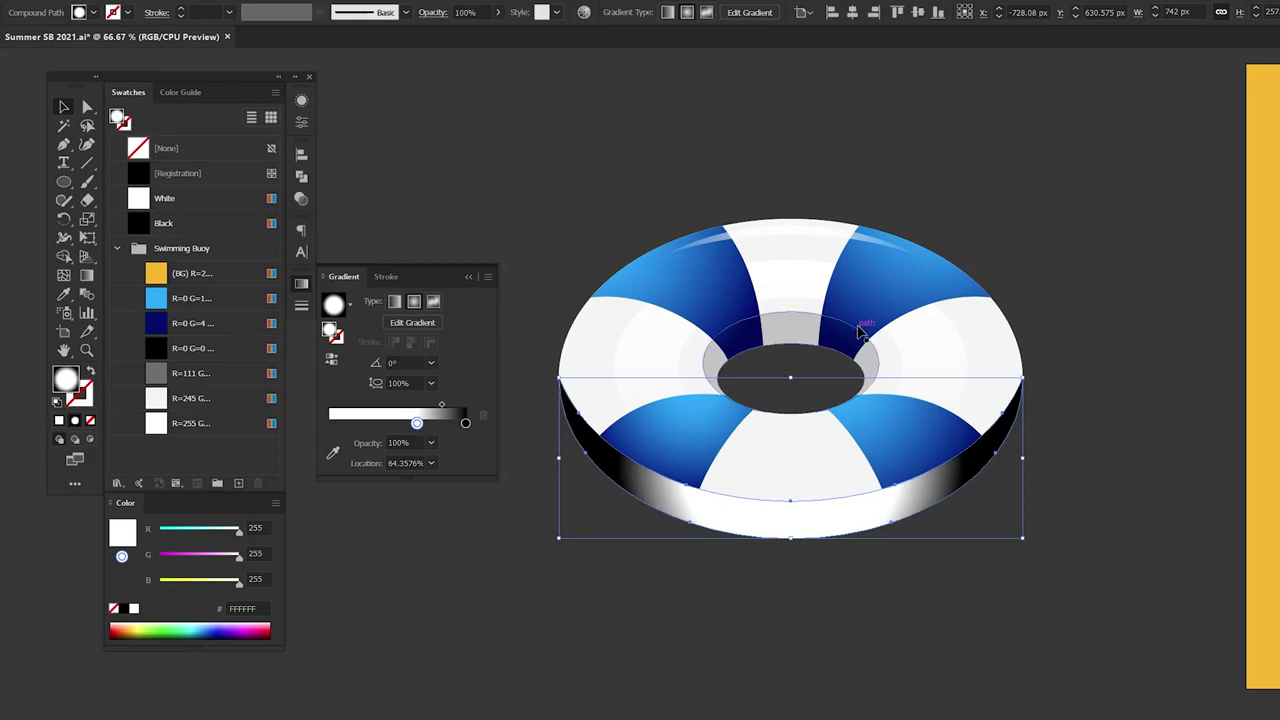
pyautogui.press('g')
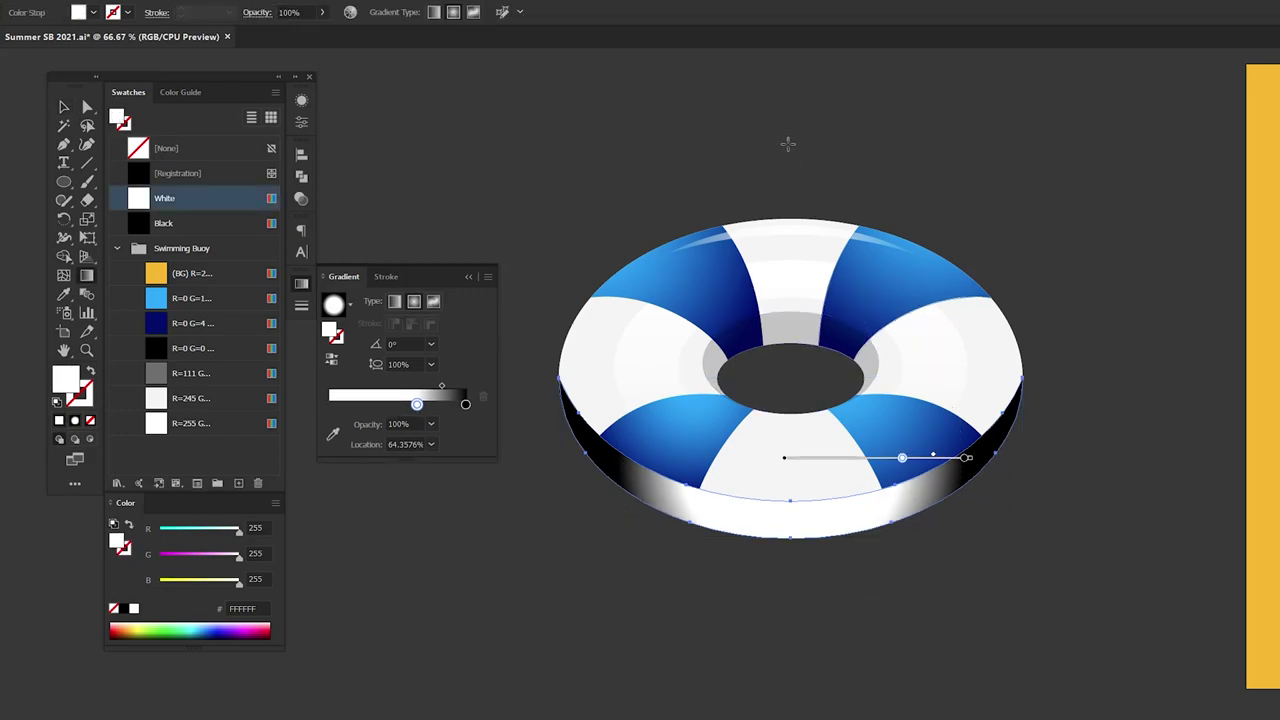
pyautogui.moveTo(788, 144); pyautogui.dragTo(791, 606)
# Set the band's blend mode to Multiply and paste a donut copy in front.
pyautogui.press('v')
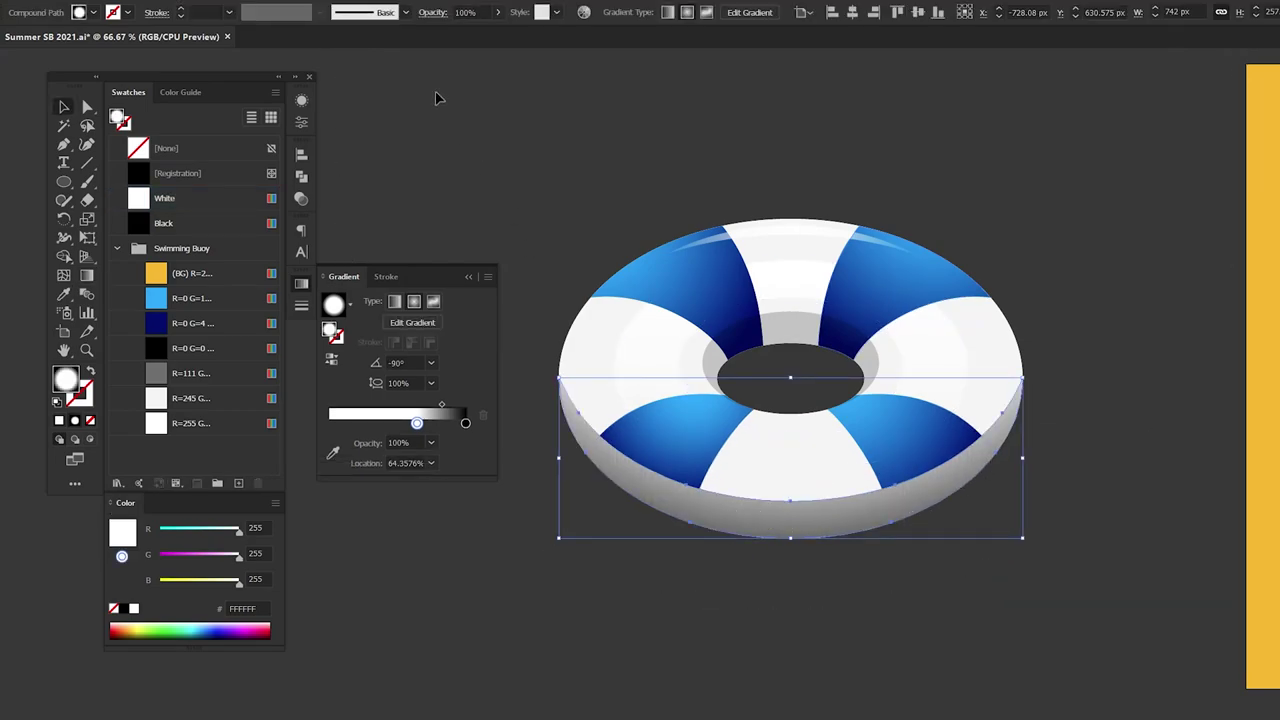
pyautogui.click(433, 12)
pyautogui.click(307, 38)
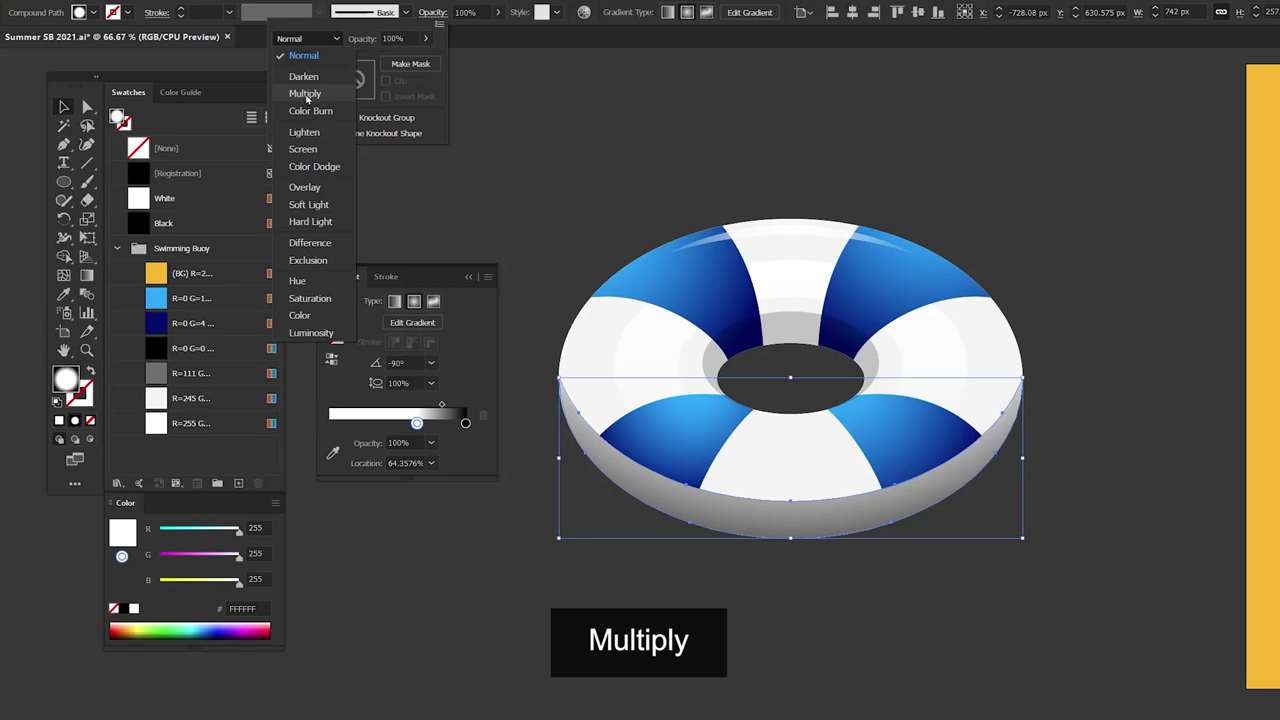
pyautogui.click(305, 93)
pyautogui.click(640, 143)
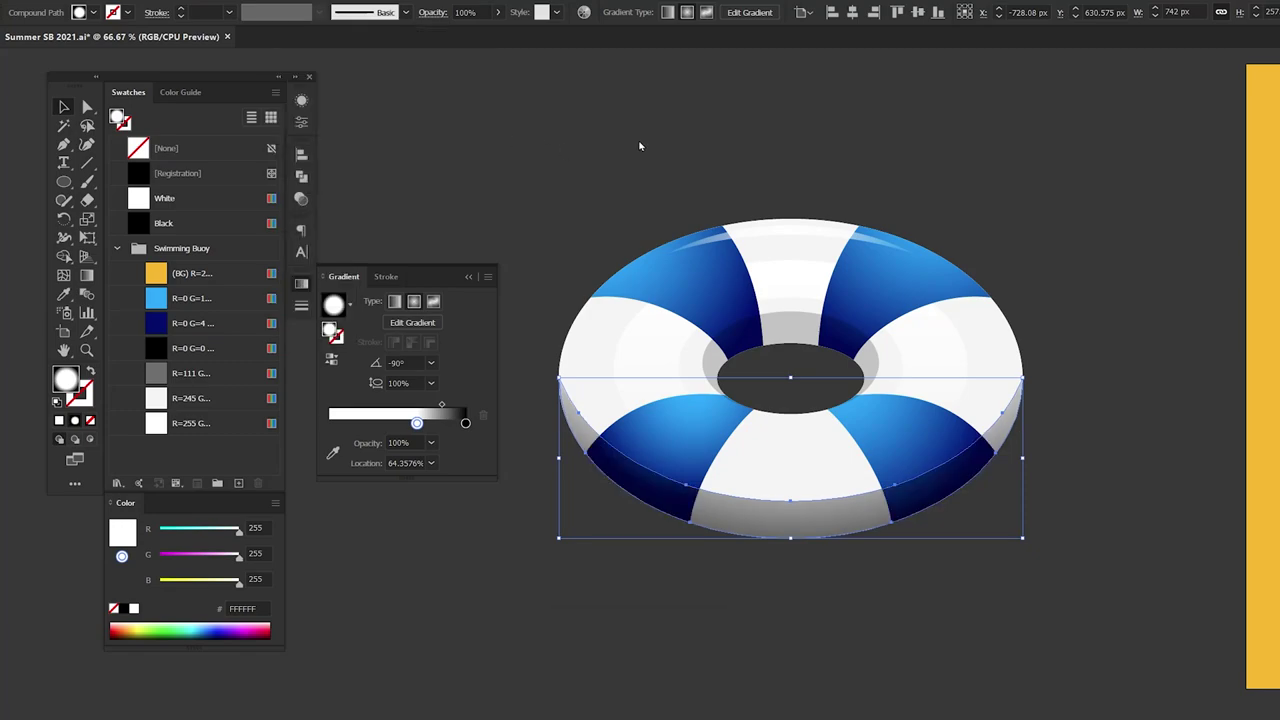
pyautogui.hotkey('ctrl', 'f')
pyautogui.click(1110, 360)
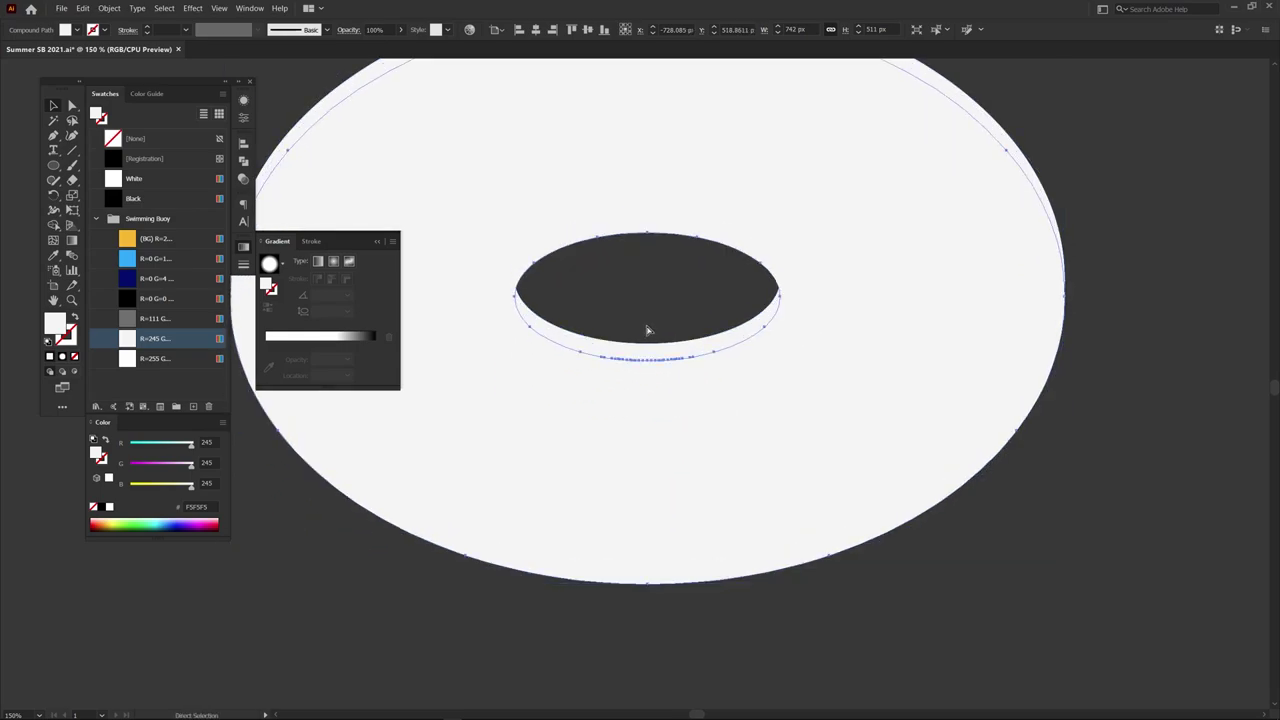
# Scale the pasted donut copy taller and wider over the original buoy.
pyautogui.moveTo(633, 193); pyautogui.dragTo(639, 144)
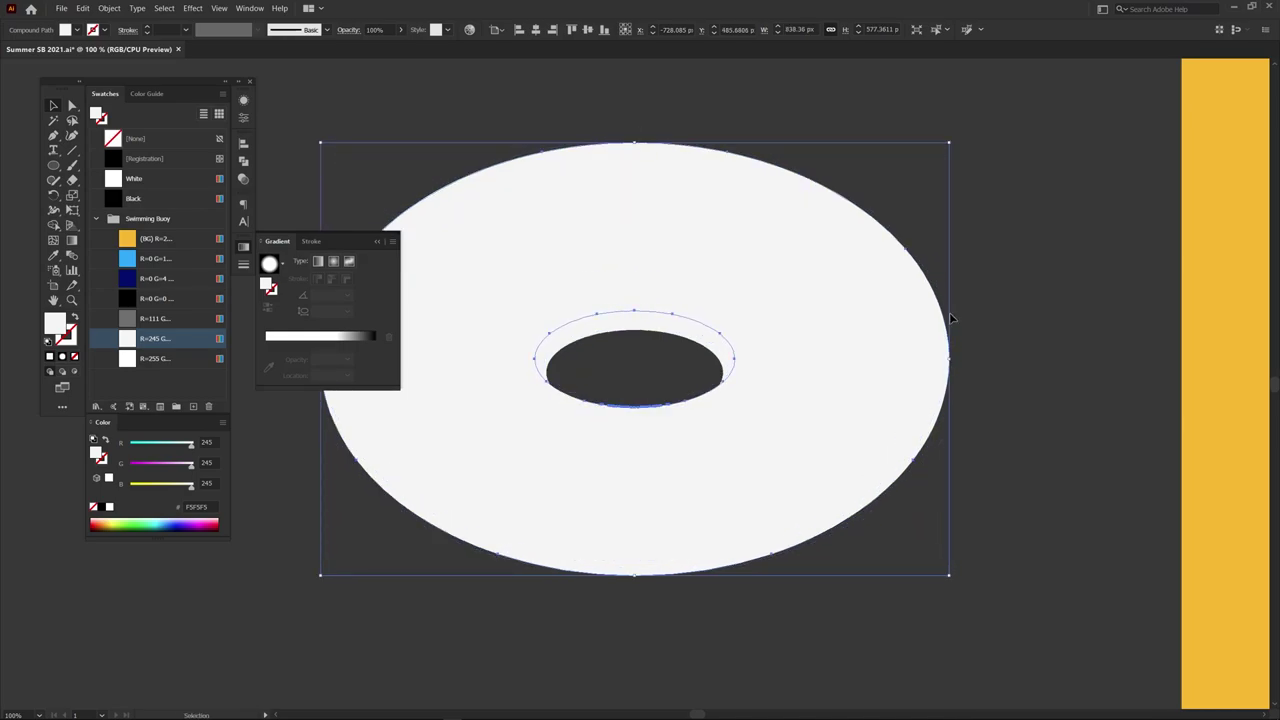
pyautogui.moveTo(948, 360); pyautogui.dragTo(977, 360)
pyautogui.scroll(2, 654, 377)
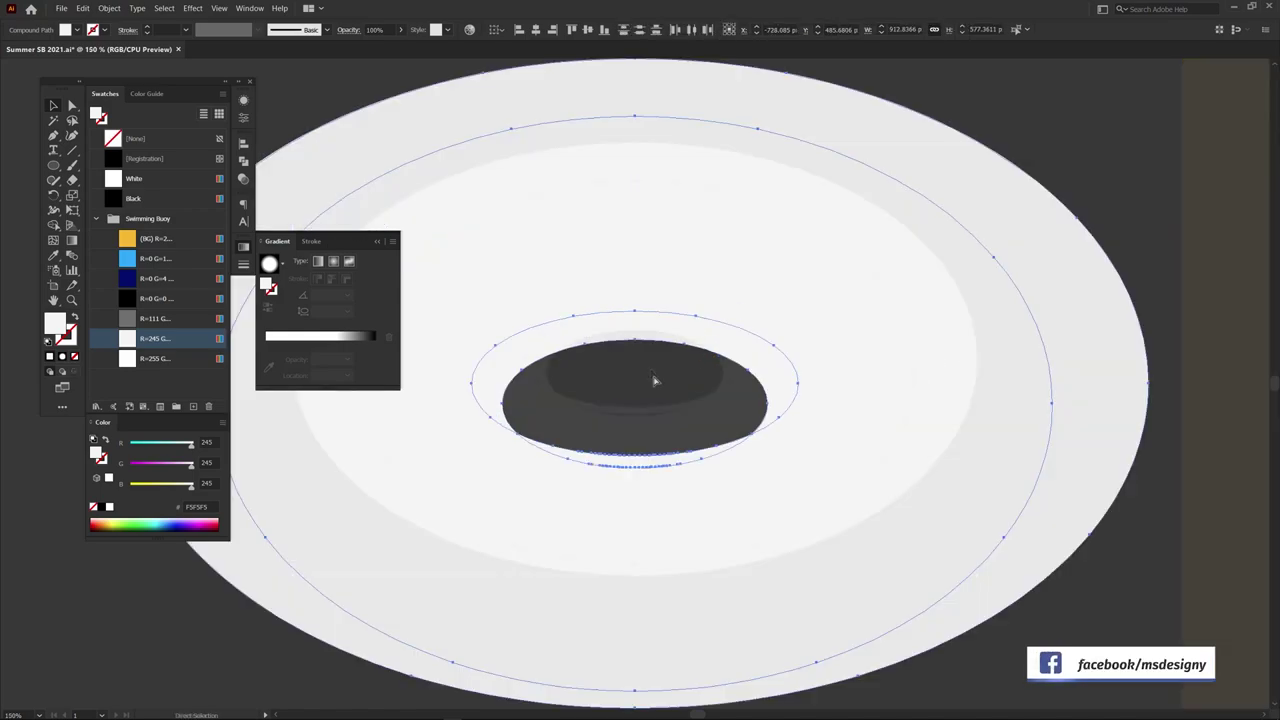
pyautogui.scroll(2, 654, 375)
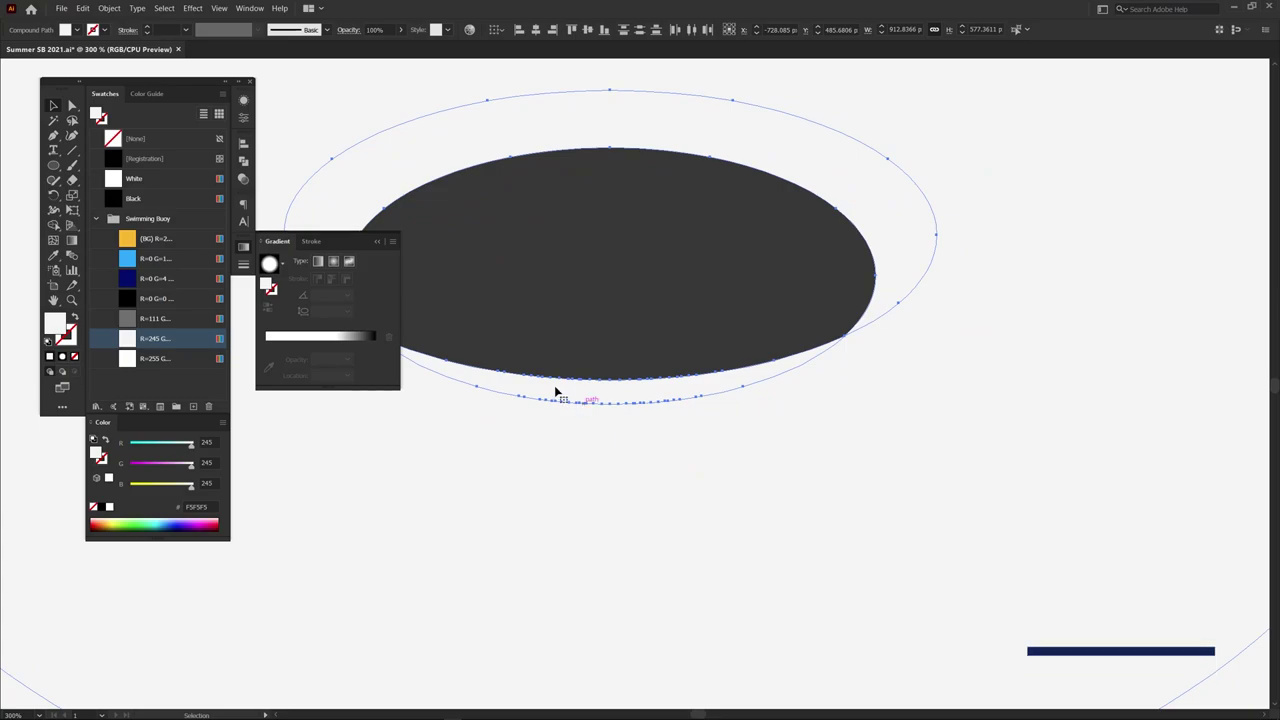
pyautogui.scroll(-2, 588, 393)
# Cut the crescent with Shape Builder, move it down 20 px and fill it pure white (R=255).
pyautogui.hotkey('shift', 'm')
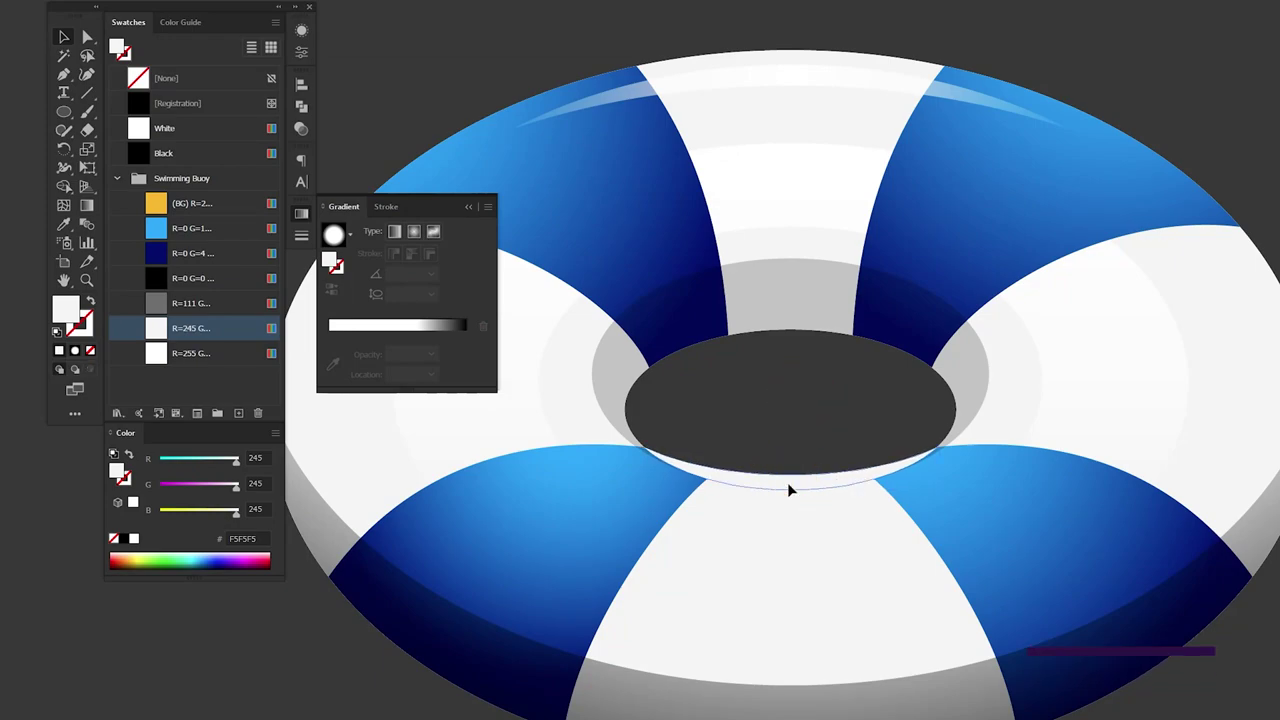
pyautogui.moveTo(789, 500); pyautogui.dragTo(791, 517)
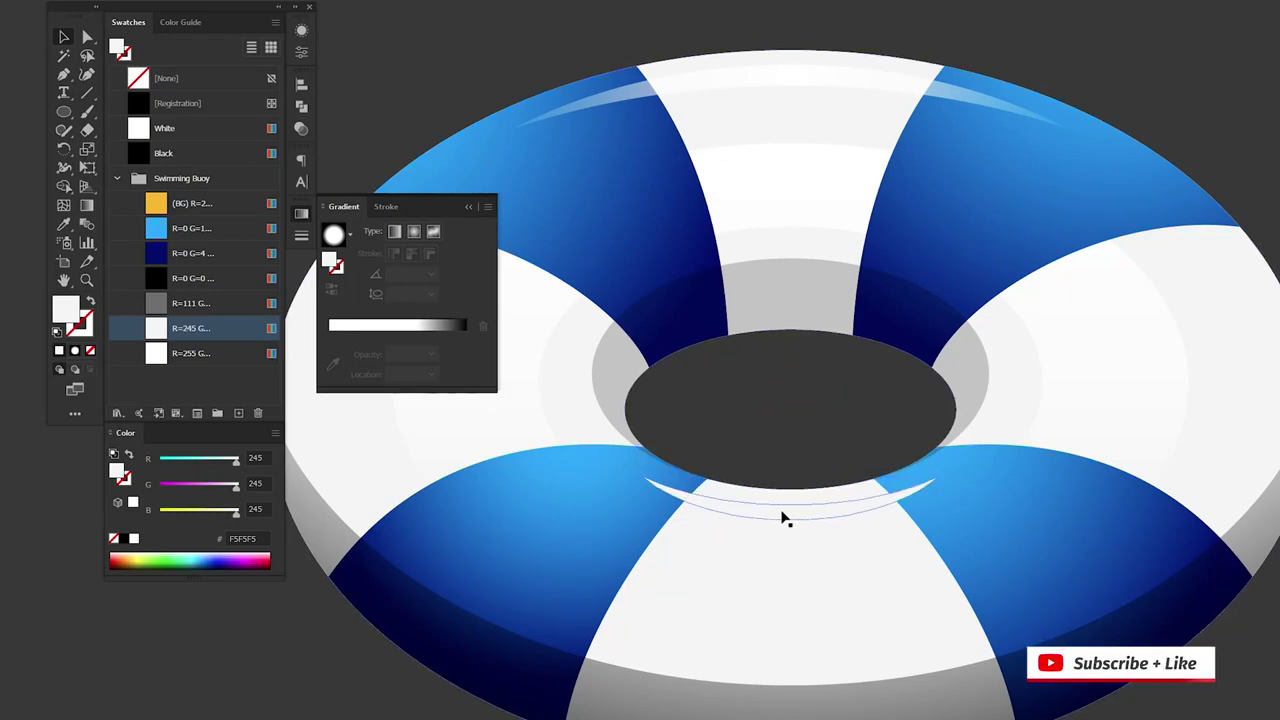
pyautogui.click(180, 356)
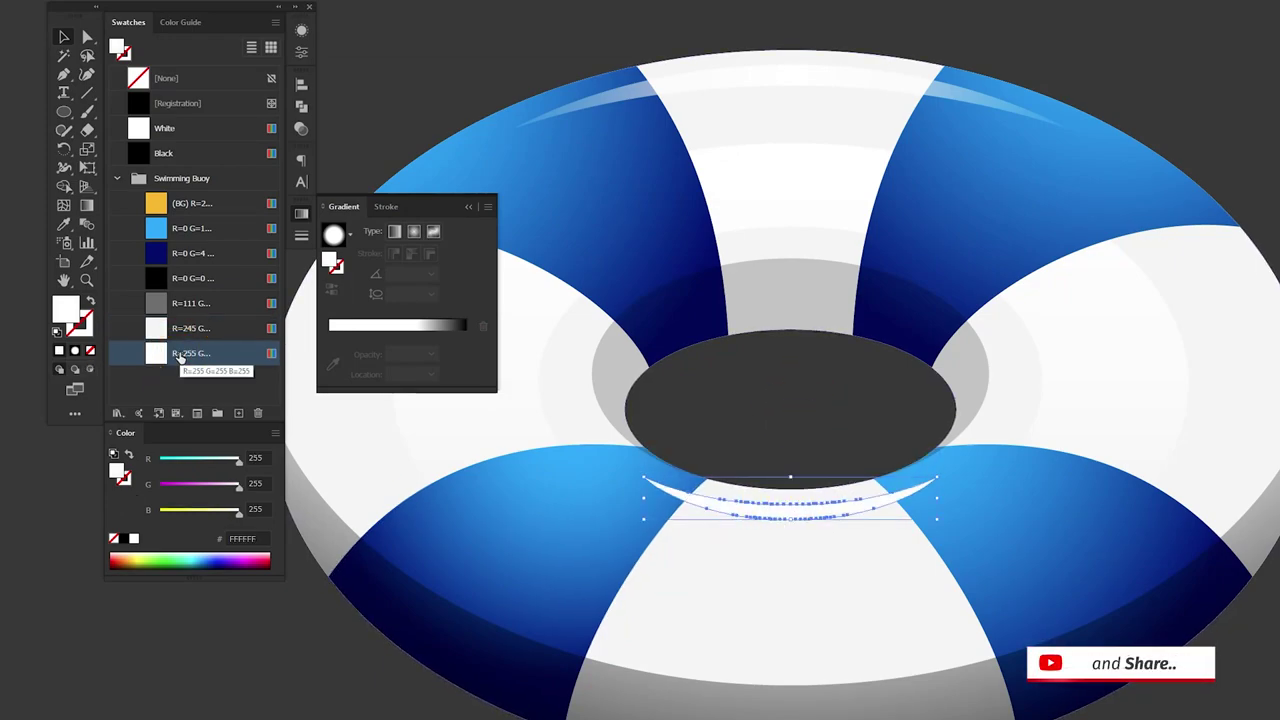
pyautogui.hotkey('ctrl', 'shift', 'a')
pyautogui.hotkey('ctrl', '-')
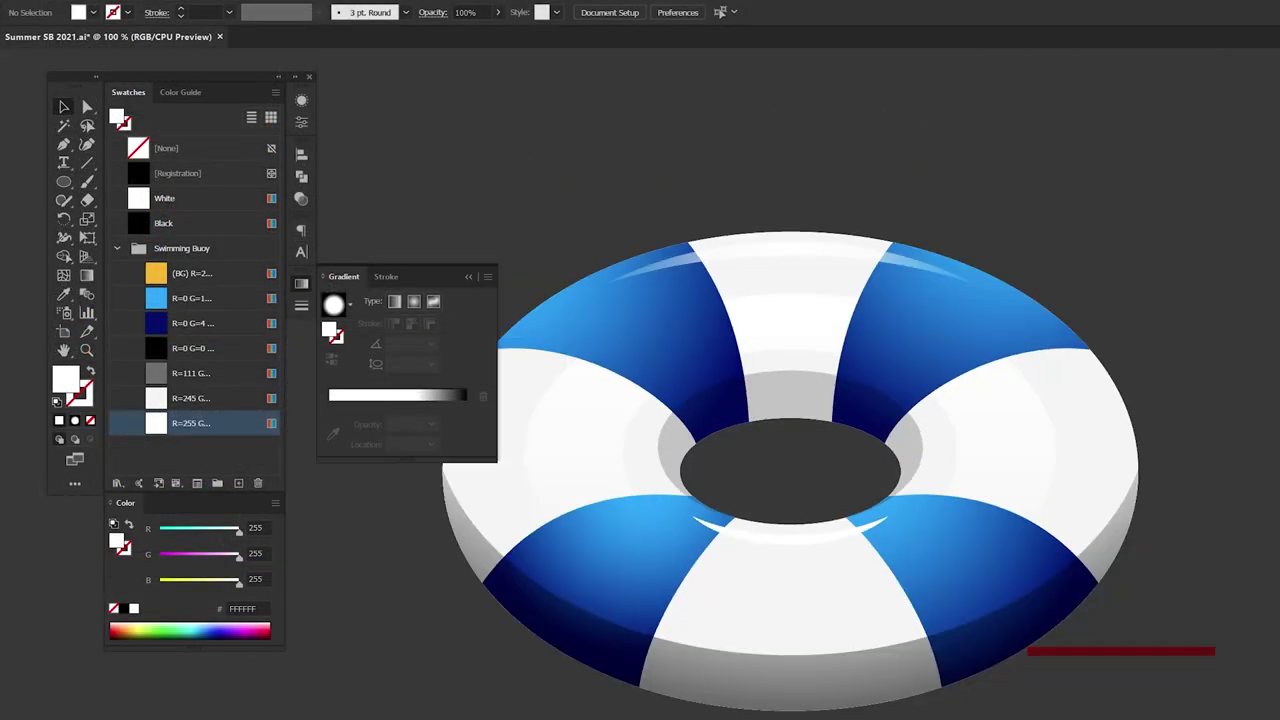
# Paste a donut copy in front, fill it grey R=111, nudge it down and send it to back.
pyautogui.moveTo(923, 257); pyautogui.dragTo(971, 186)
pyautogui.hotkey('ctrl', 'f')
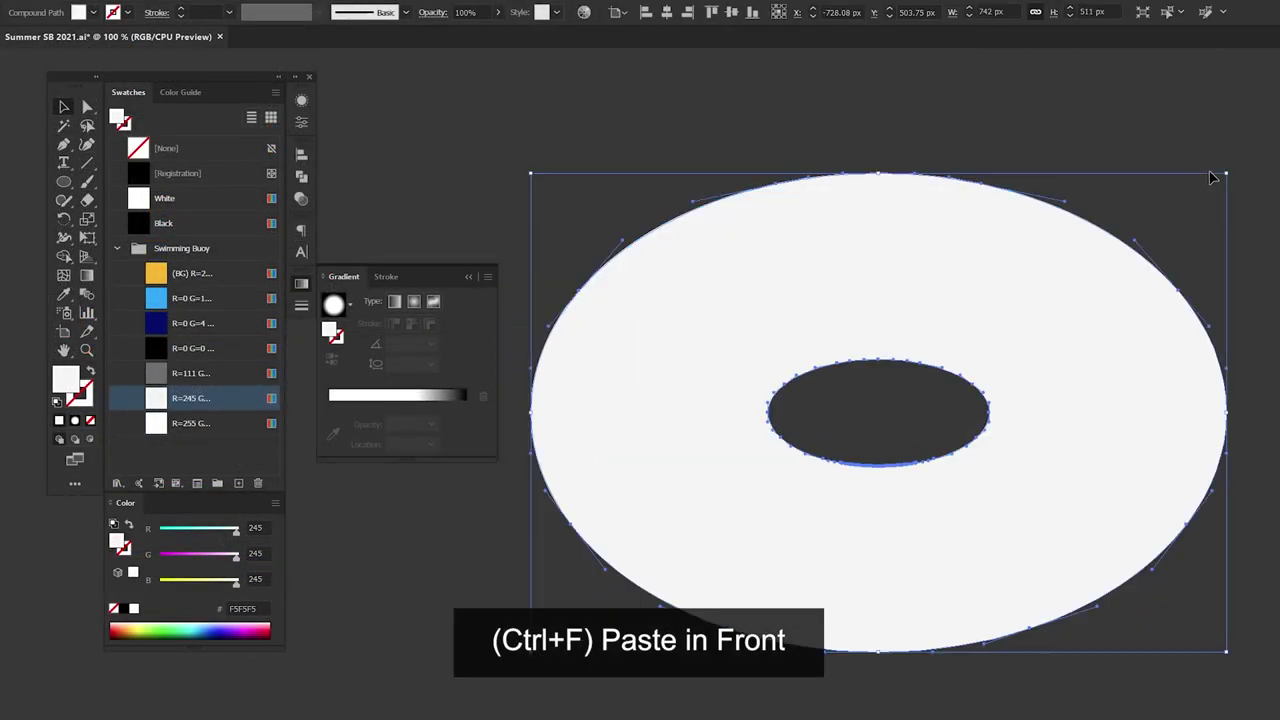
pyautogui.click(187, 370)
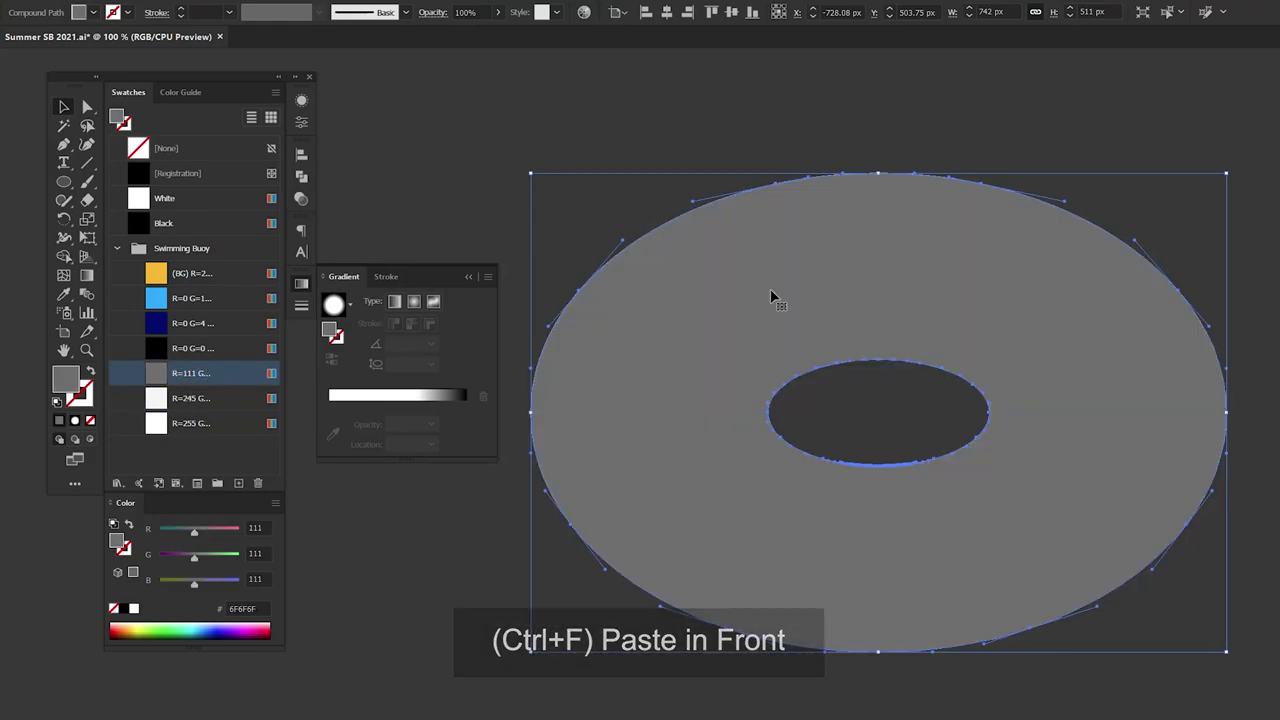
pyautogui.moveTo(881, 255); pyautogui.dragTo(881, 263)
pyautogui.hotkey('ctrl', 'shift', '[')
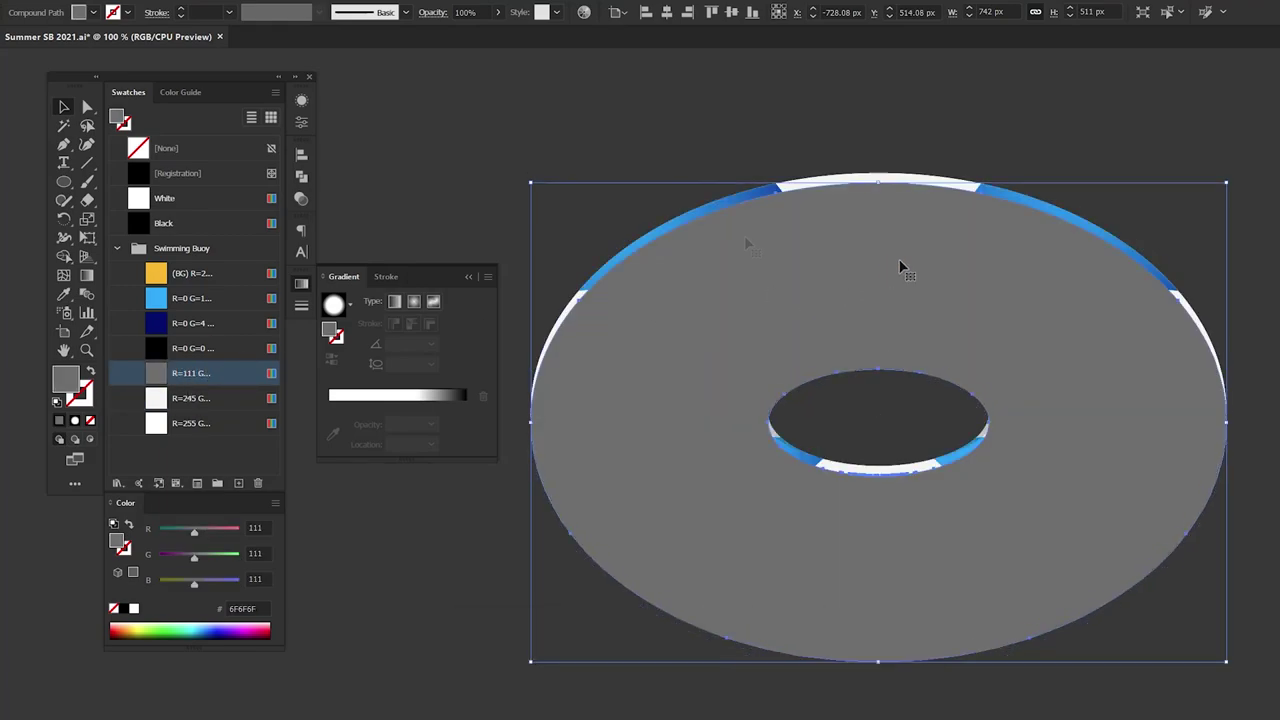
pyautogui.rightClick(738, 243)
pyautogui.moveTo(776, 382)
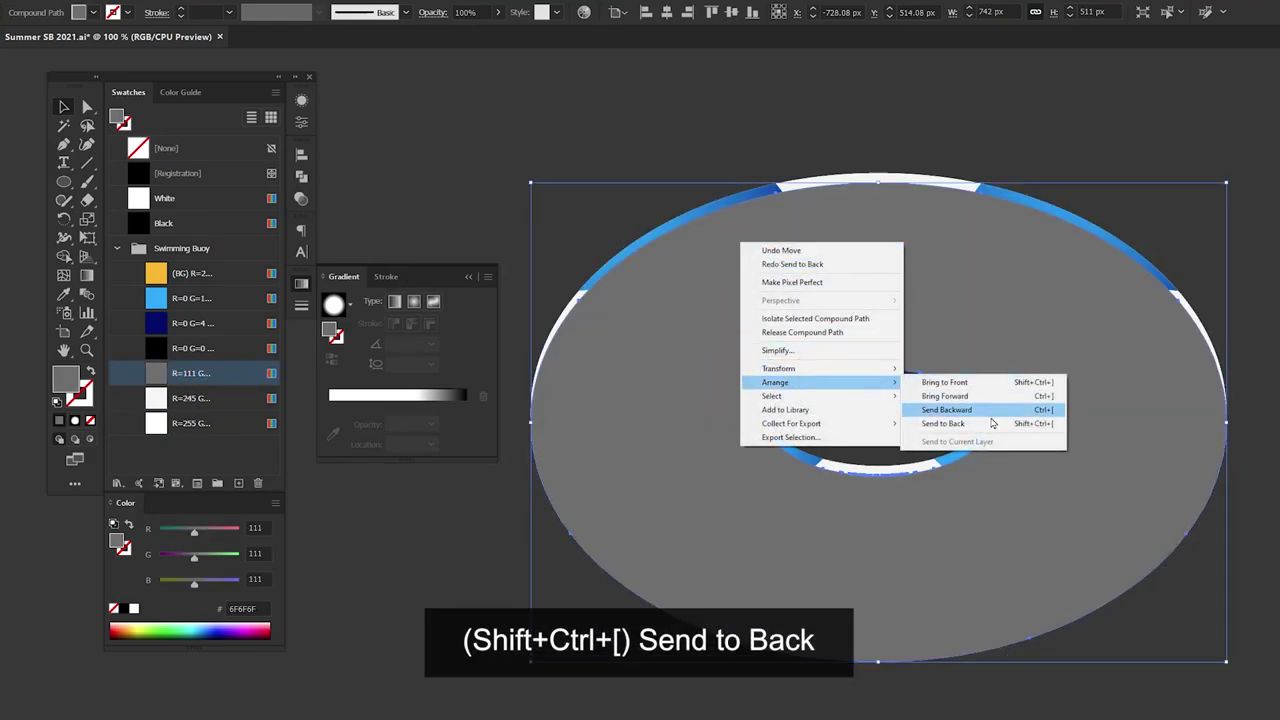
pyautogui.click(985, 428)
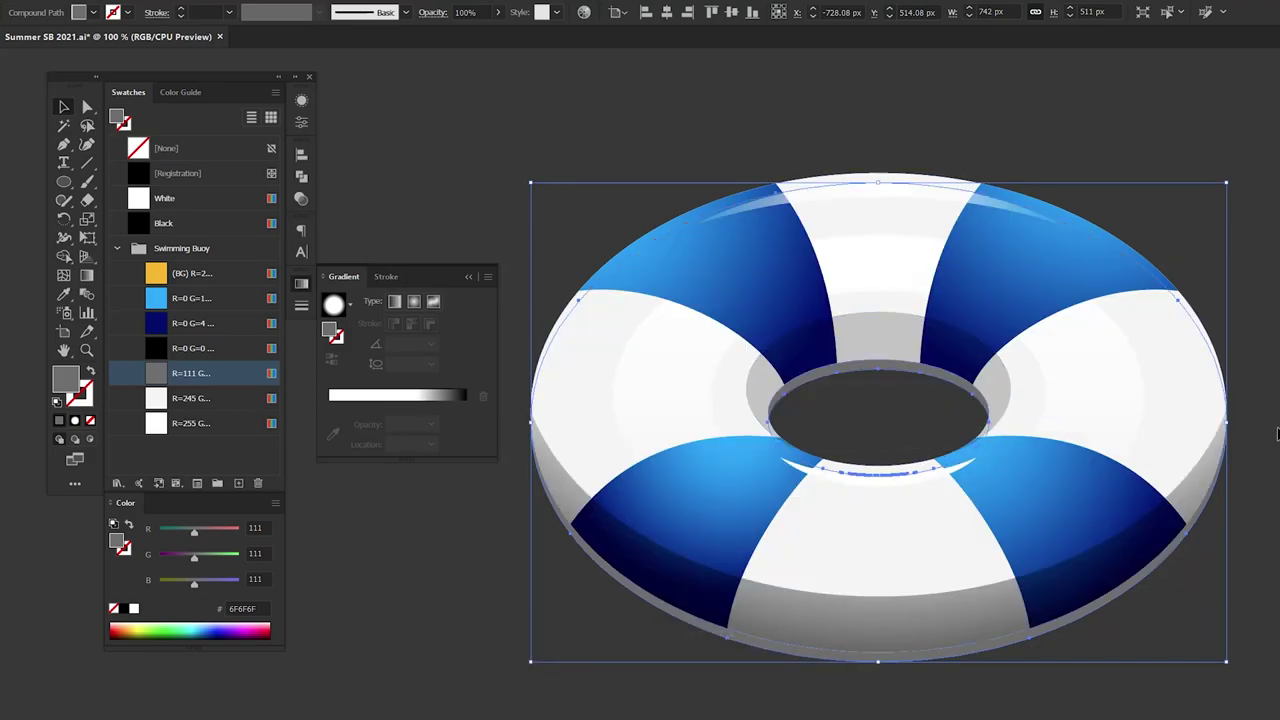
pyautogui.hotkey('ctrl', 'shift', 'a')
pyautogui.hotkey('ctrl', '-')
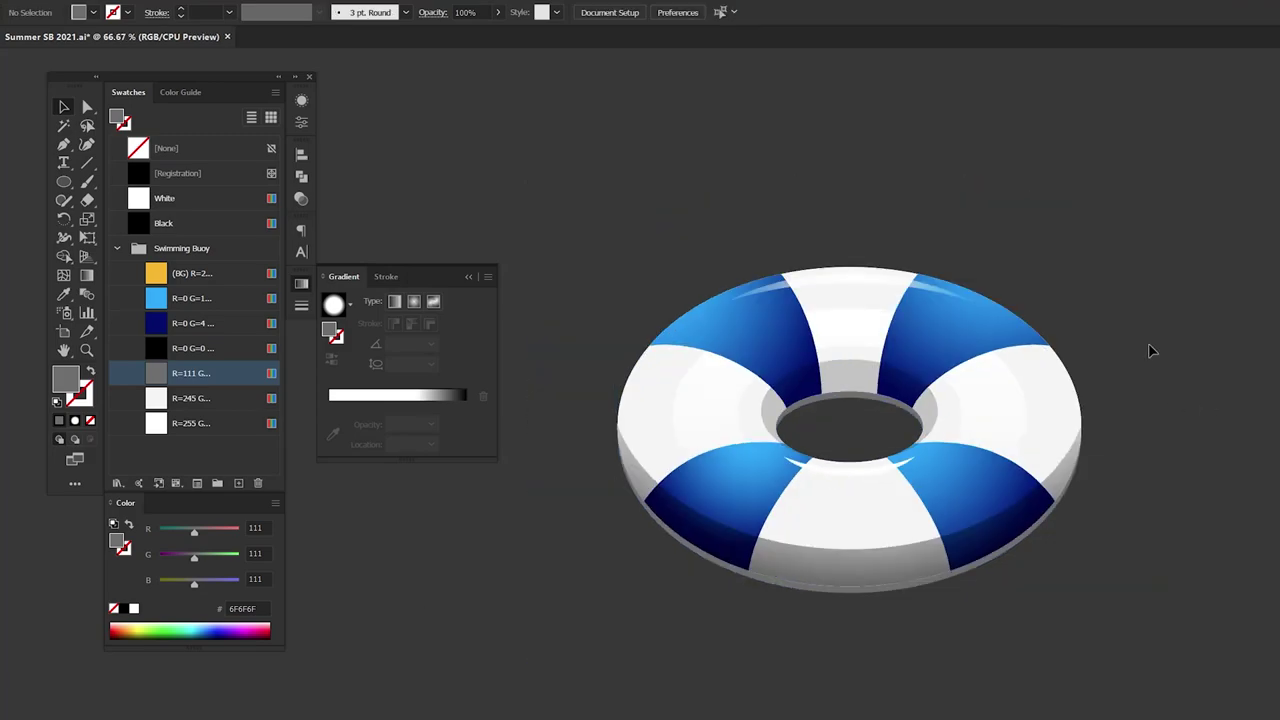
# Select every buoy part, combine them into one group, and centre it on the artboard.
pyautogui.moveTo(585, 622); pyautogui.dragTo(672, 488)
pyautogui.hotkey('ctrl', 'g')
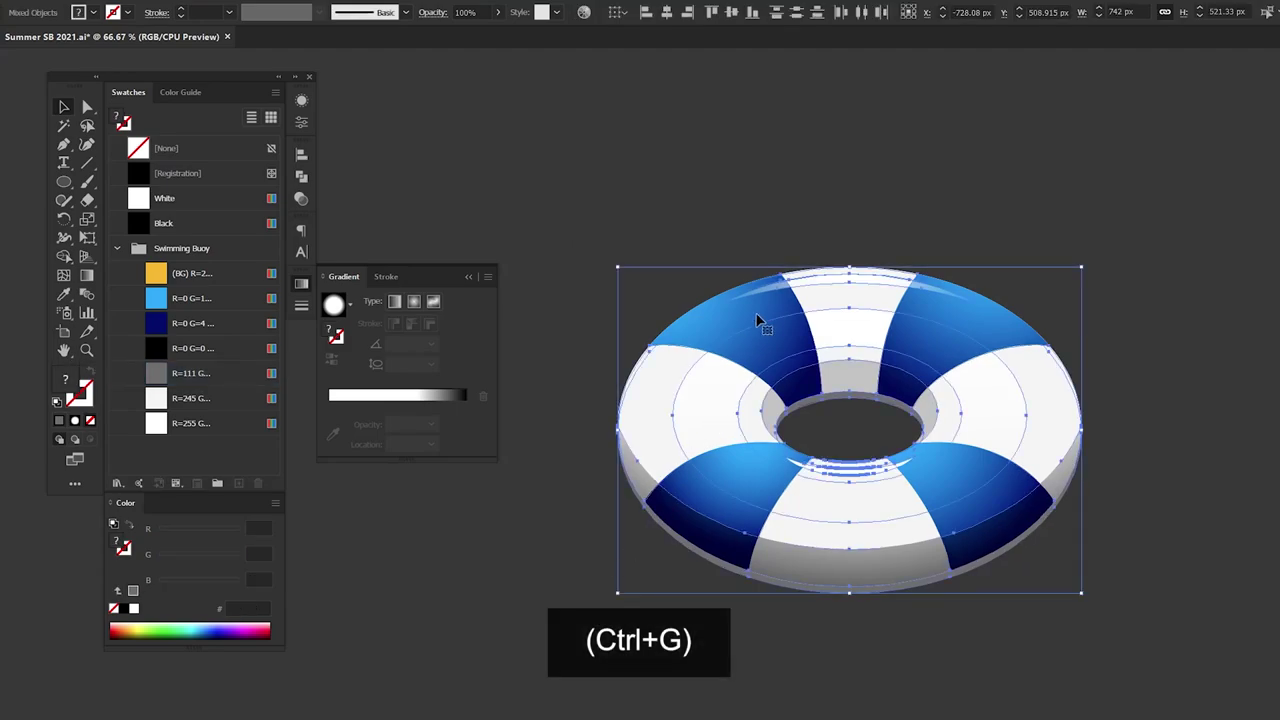
pyautogui.rightClick(757, 320)
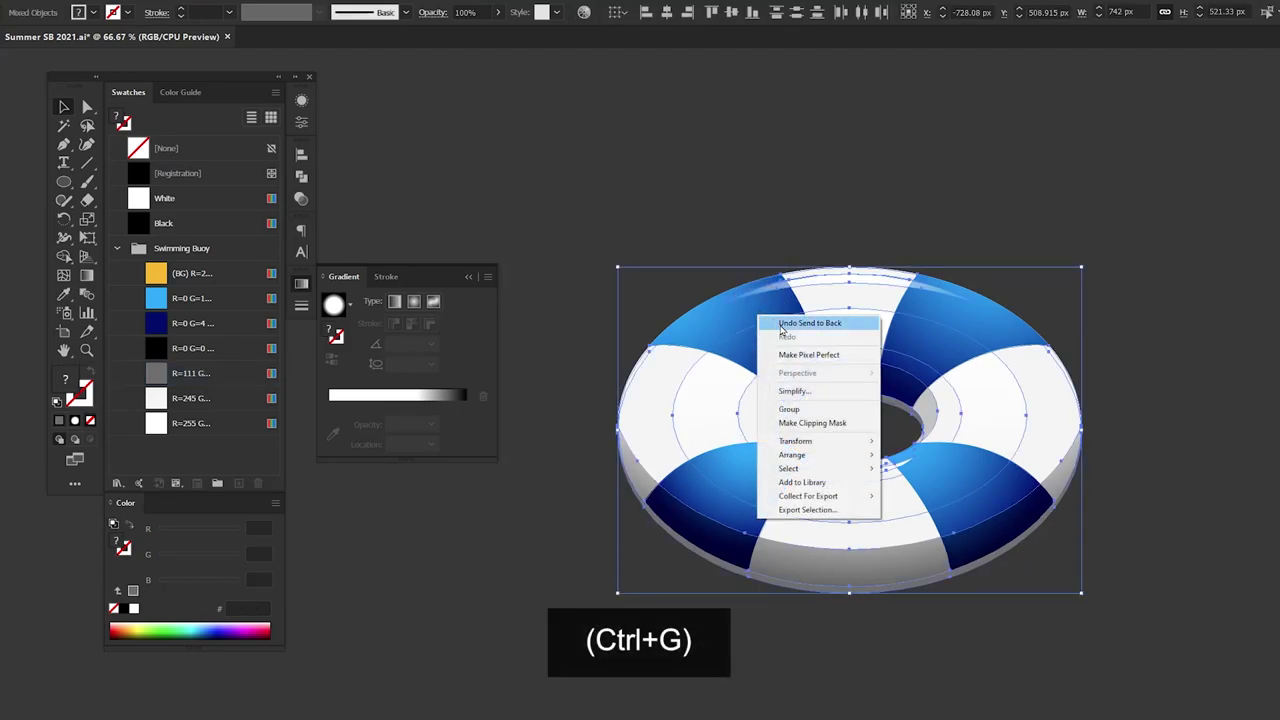
pyautogui.click(788, 410)
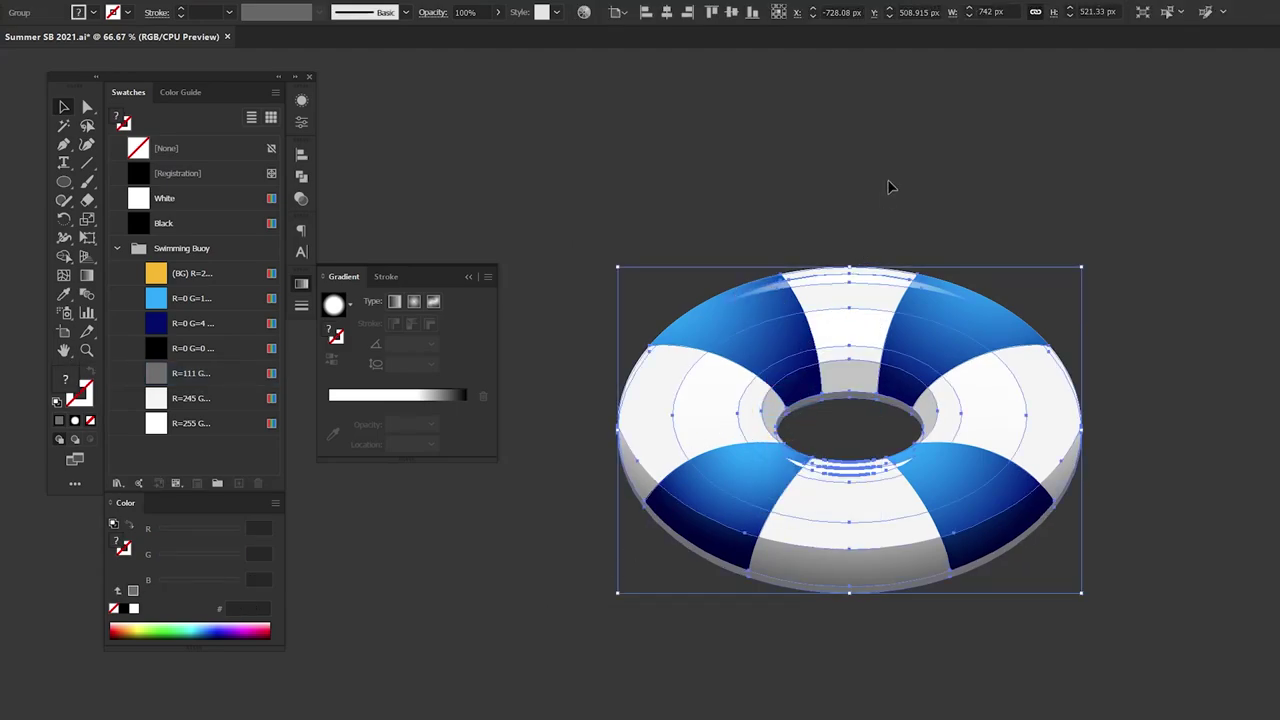
pyautogui.click(733, 14)
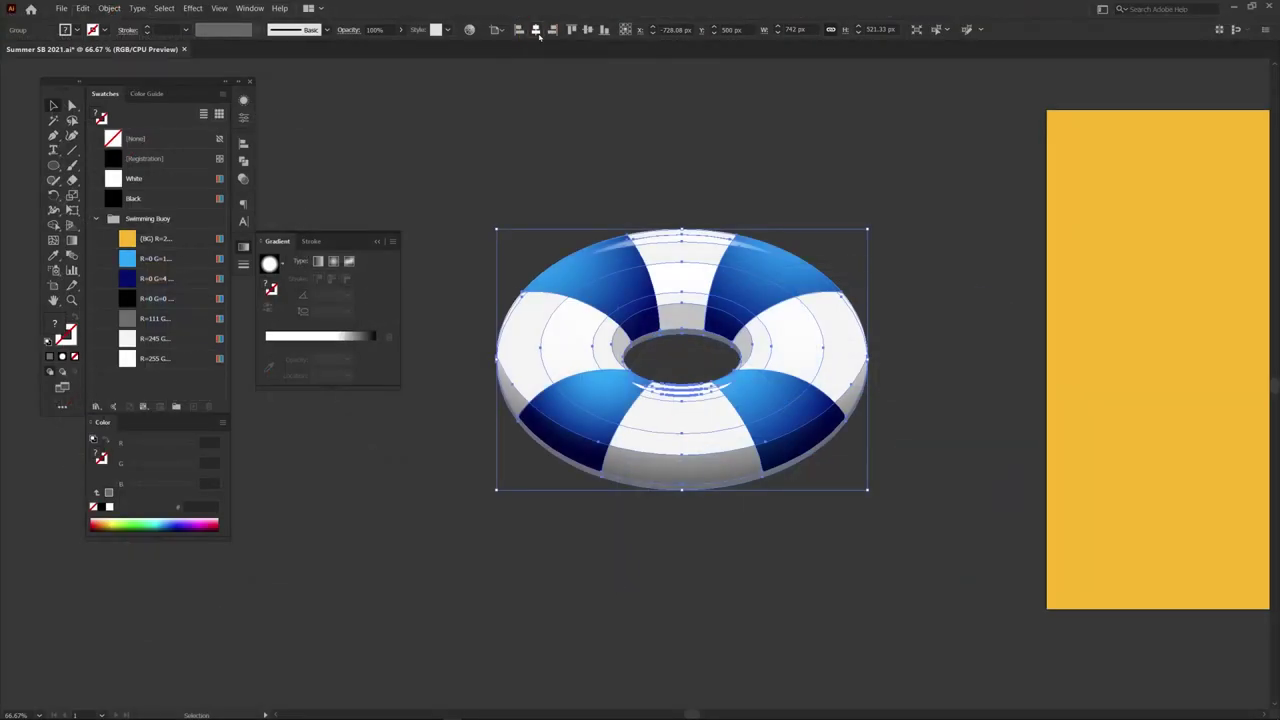